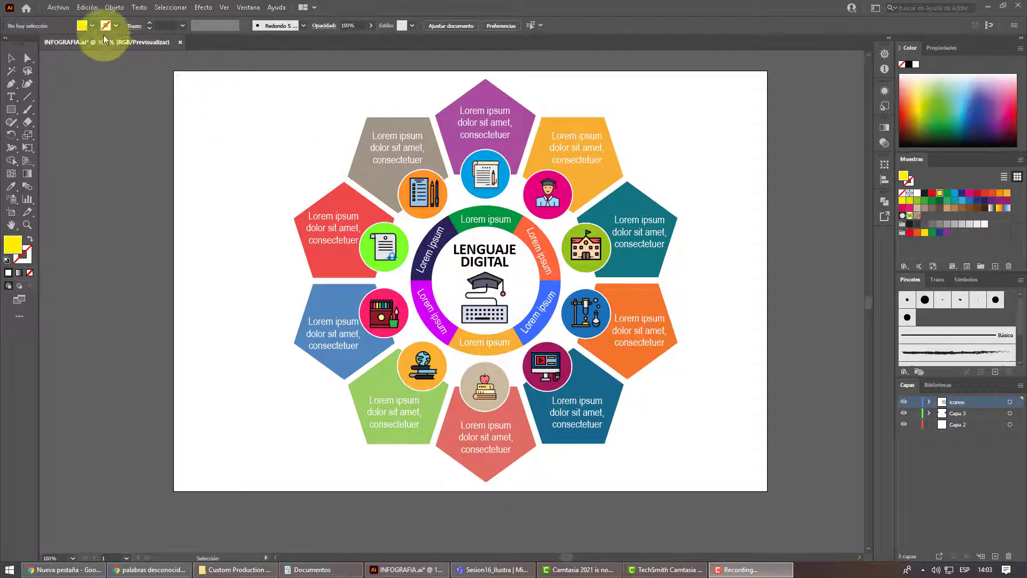
# Start a new document from the A4 preset in landscape orientation (297 × 210 mm, RGB).
pyautogui.click(68, 9)
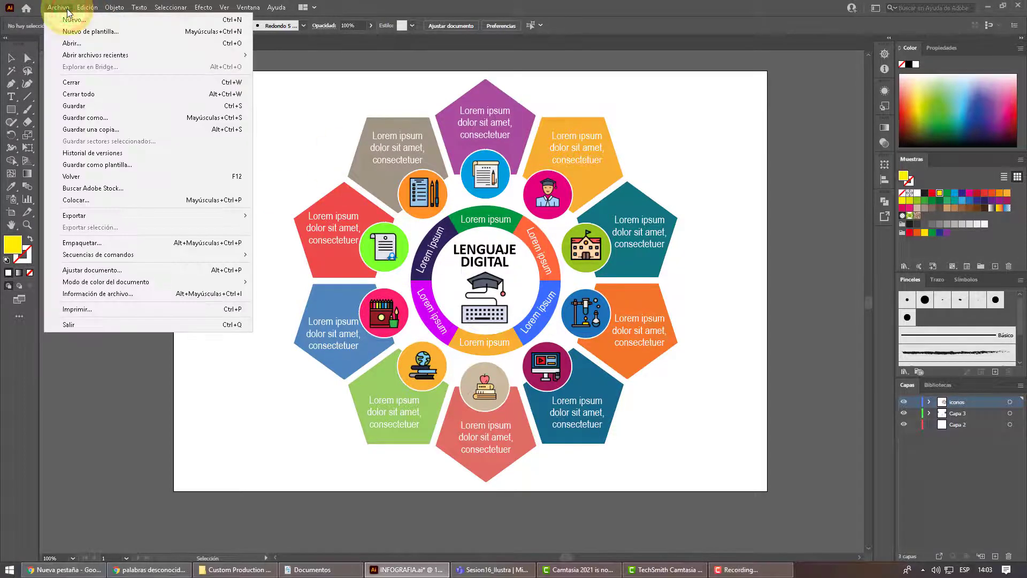
pyautogui.click(68, 18)
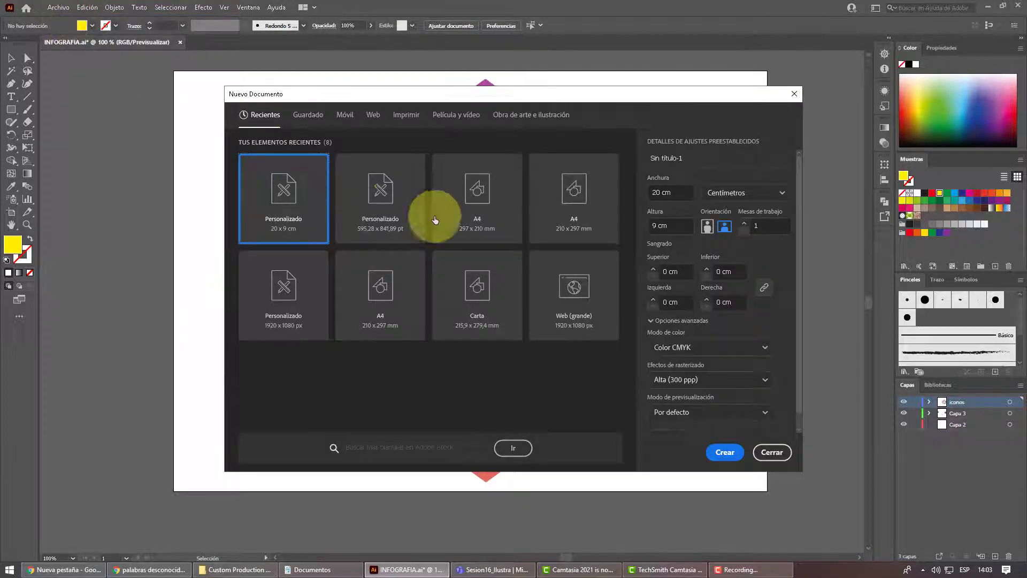
pyautogui.click(560, 204)
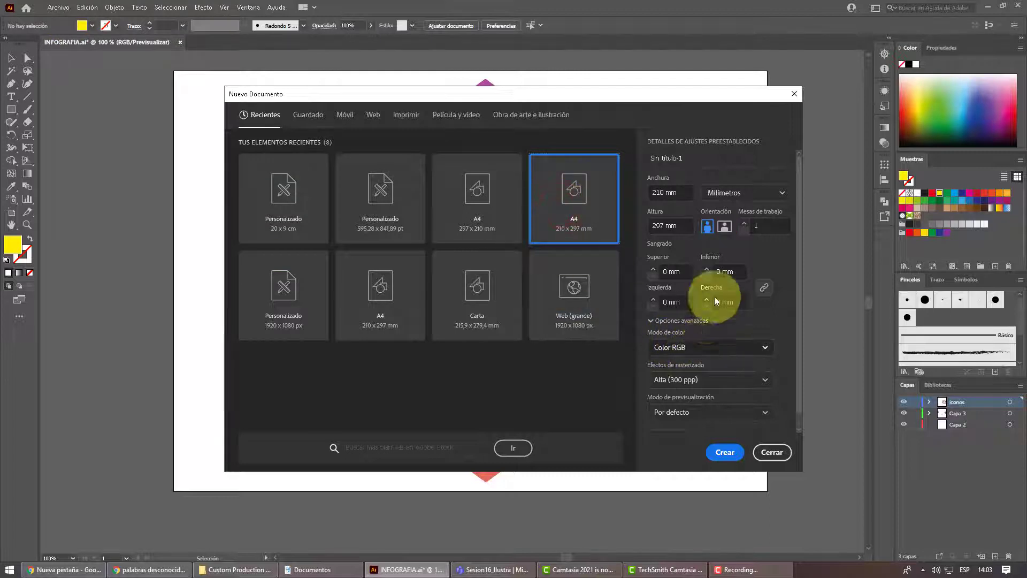
pyautogui.click(726, 229)
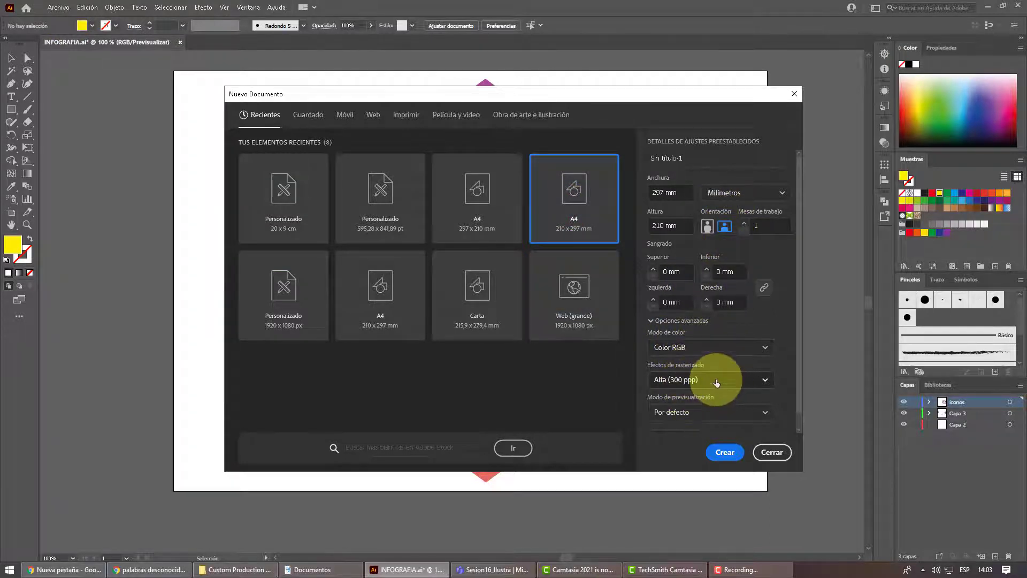
pyautogui.click(725, 452)
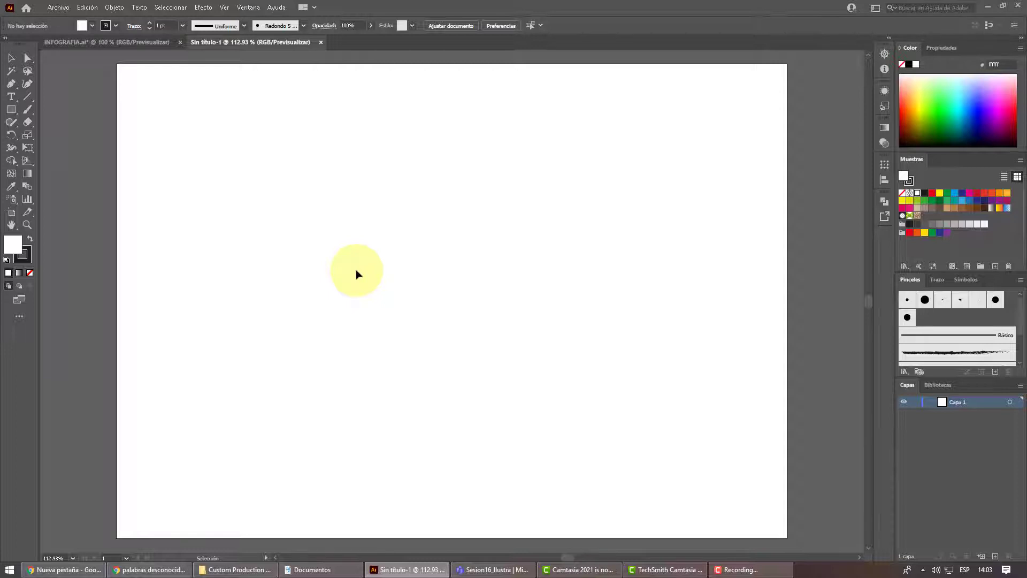
# Glance at the INFOGRAFIA.ai reference, then return to Sin título-1 and show the shape tools.
pyautogui.click(113, 43)
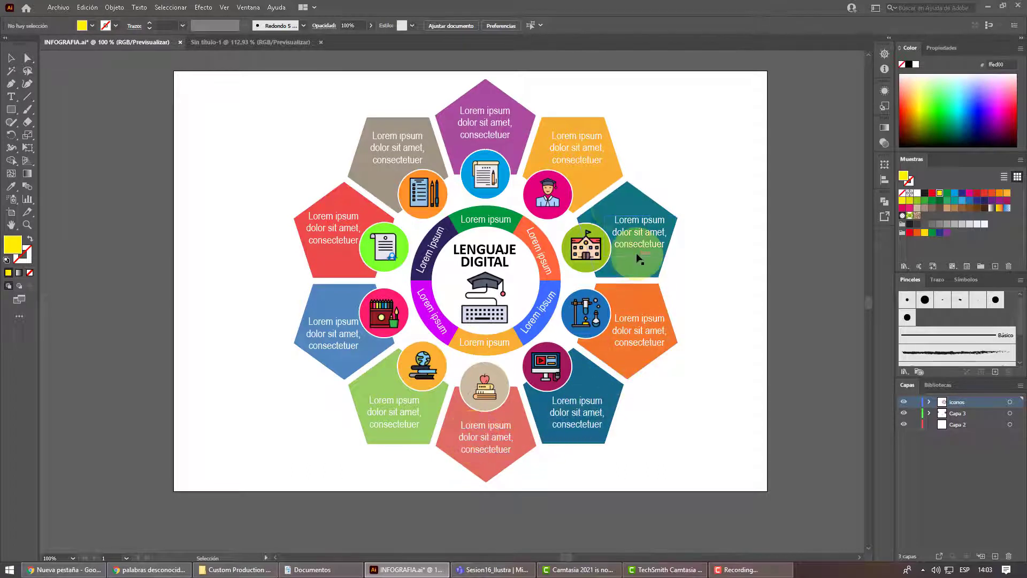
pyautogui.click(245, 45)
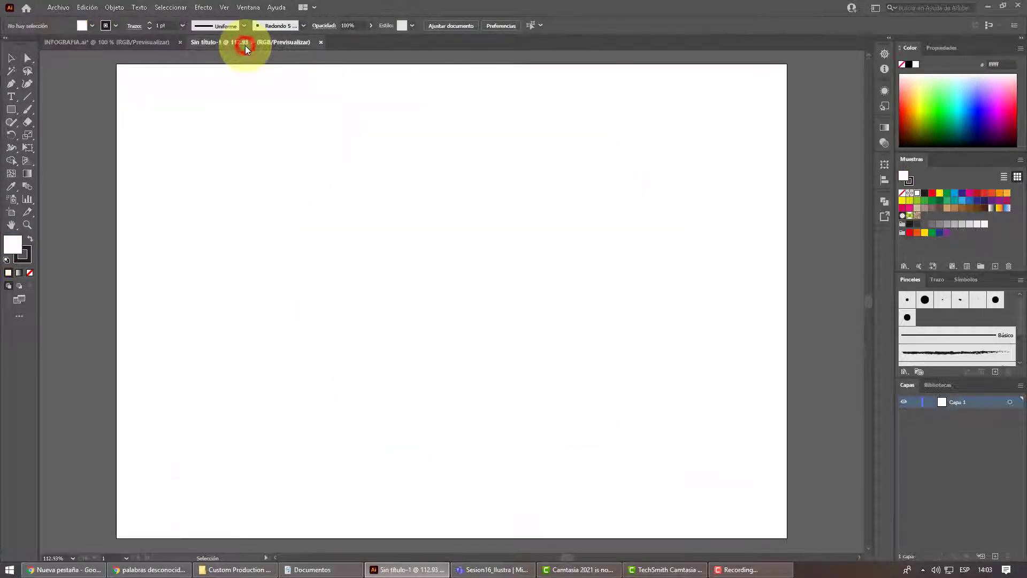
pyautogui.click(11, 111)
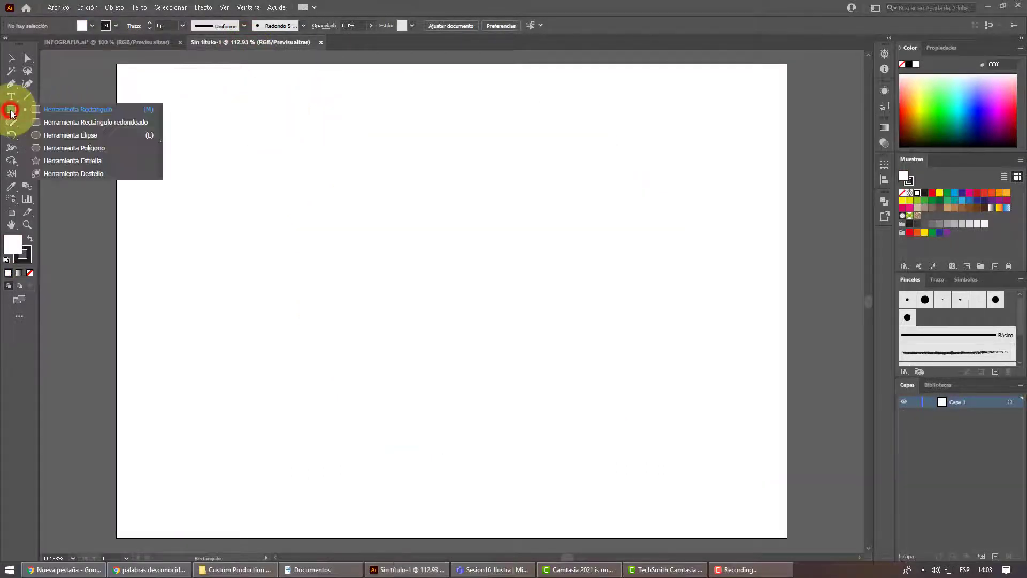
# Draw an upright pentagon about 35 × 33 mm near the top of the page and select it.
pyautogui.click(71, 148)
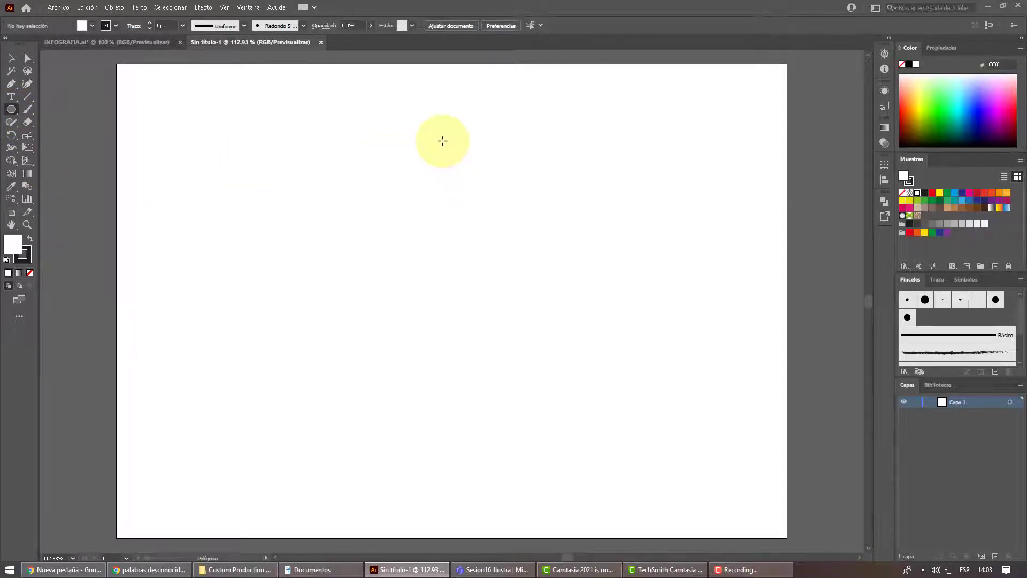
pyautogui.moveTo(440, 142)
pyautogui.mouseDown()
pyautogui.moveTo(477, 172)
pyautogui.moveTo(463, 168)
pyautogui.mouseUp()
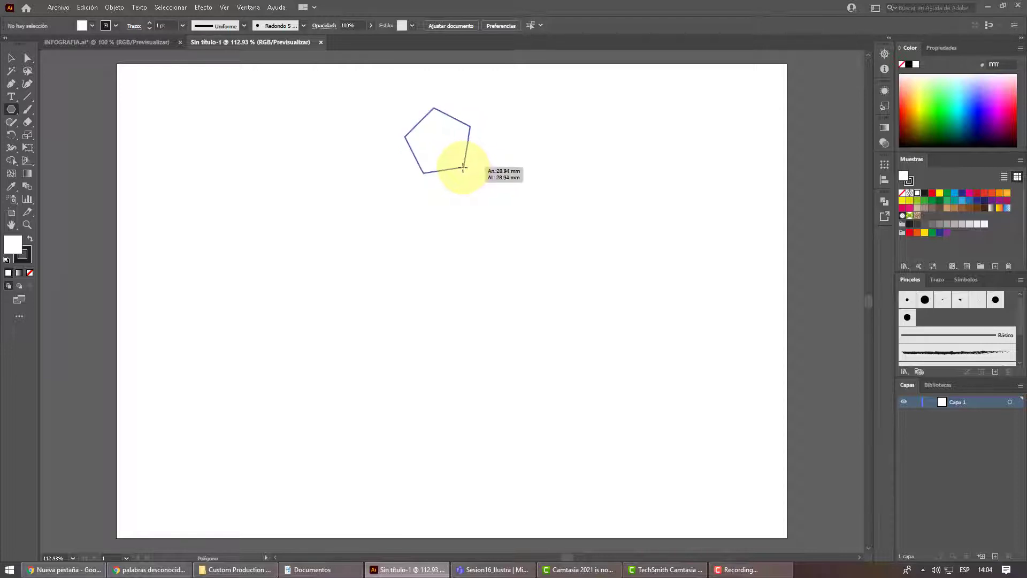
pyautogui.moveTo(463, 167); pyautogui.dragTo(475, 159)
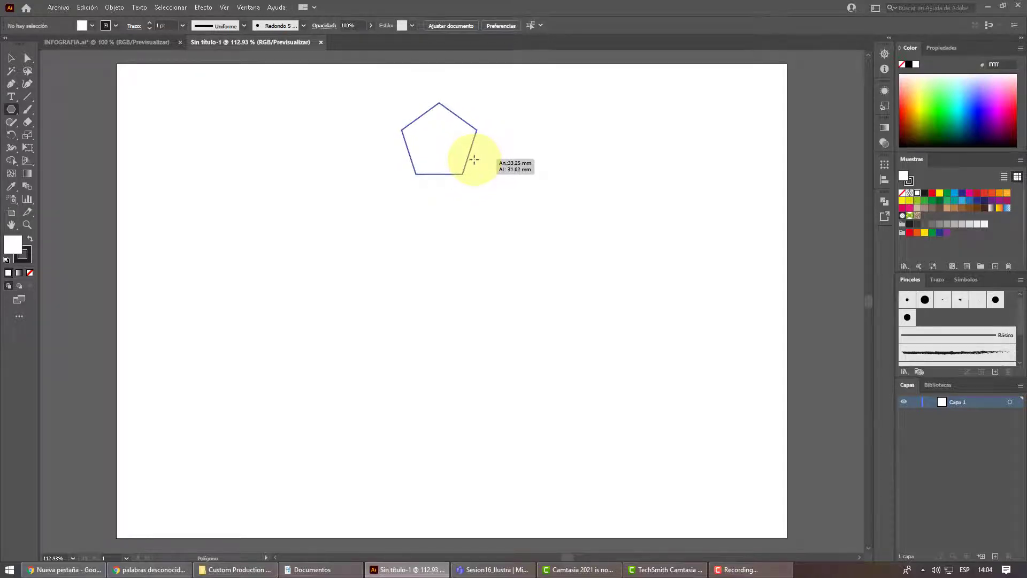
pyautogui.moveTo(474, 159)
pyautogui.mouseDown()
pyautogui.moveTo(483, 146)
pyautogui.moveTo(469, 136)
pyautogui.mouseUp()
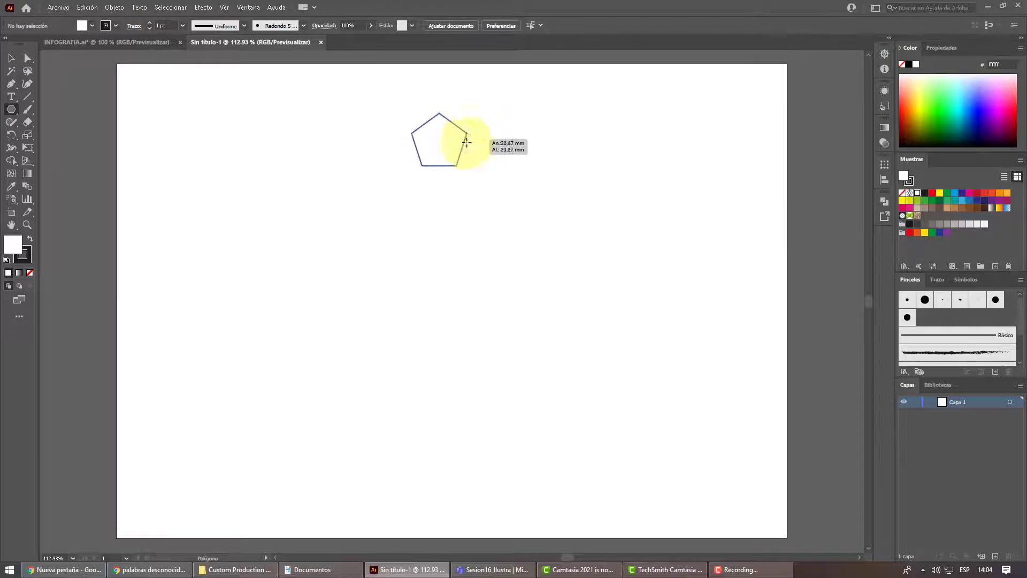
pyautogui.moveTo(469, 136); pyautogui.dragTo(478, 123)
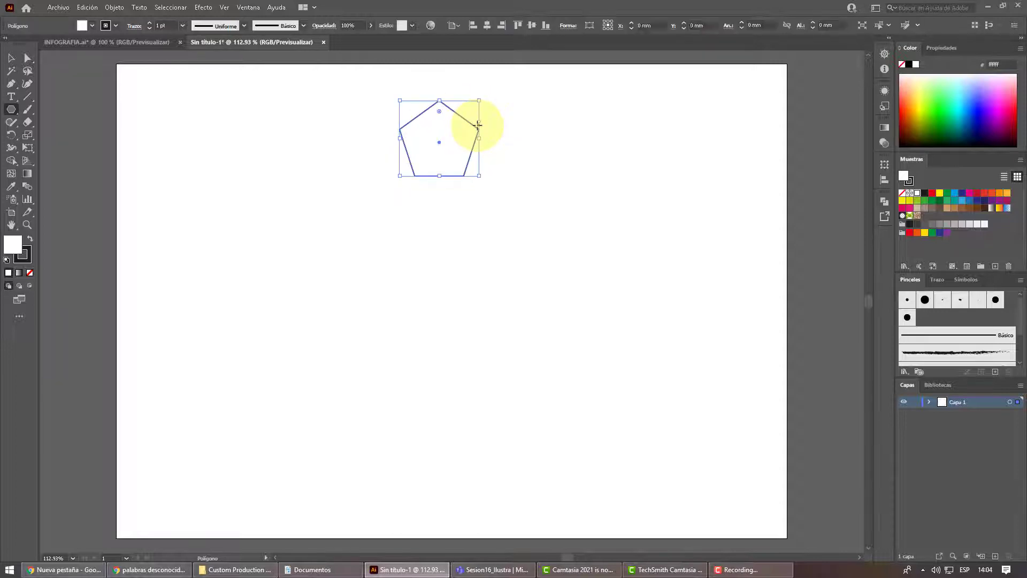
pyautogui.click(11, 57)
pyautogui.click(547, 151)
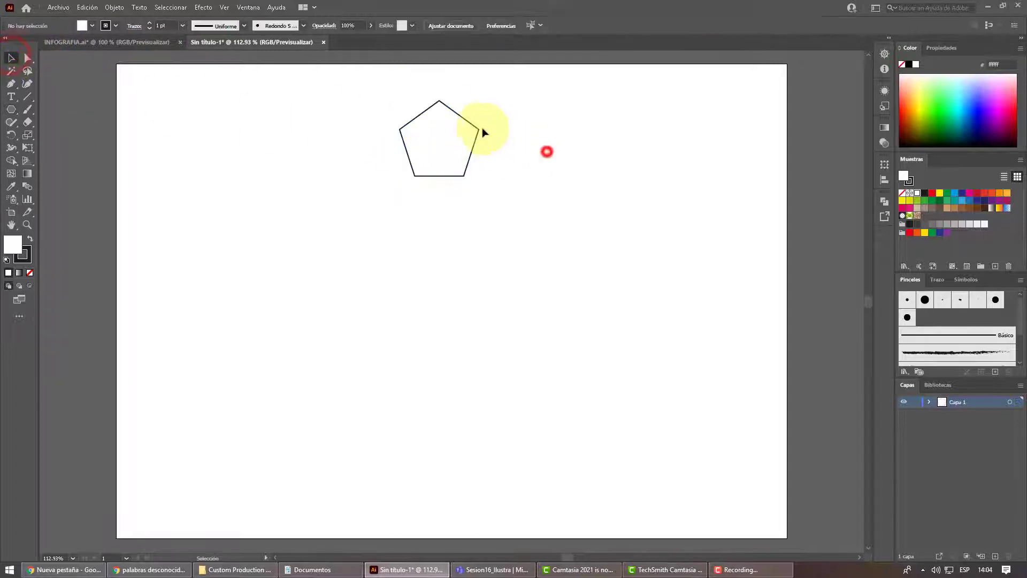
pyautogui.moveTo(396, 88); pyautogui.dragTo(503, 213)
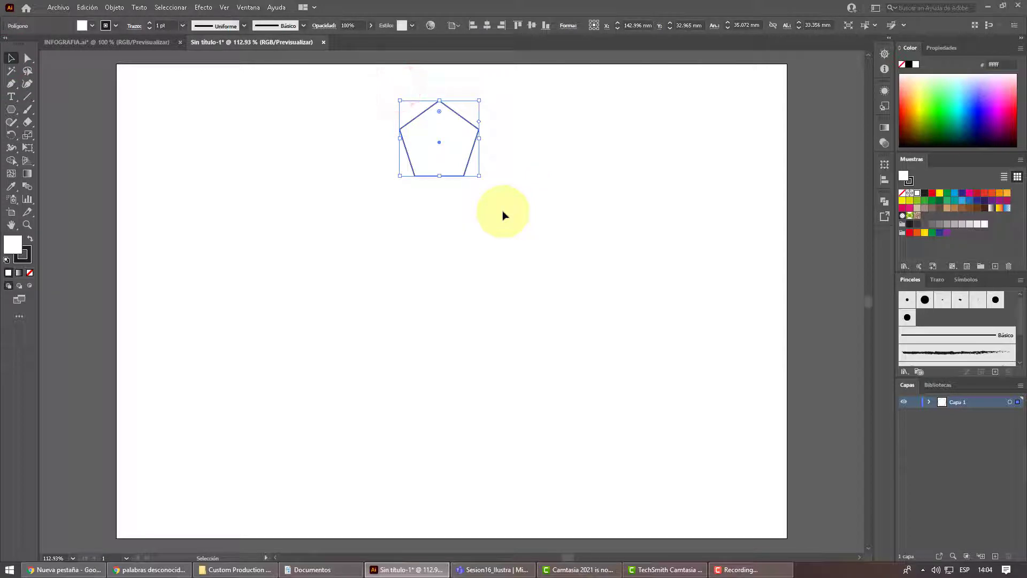
# Fill the pentagon with orange and keep it selected.
pyautogui.click(1006, 198)
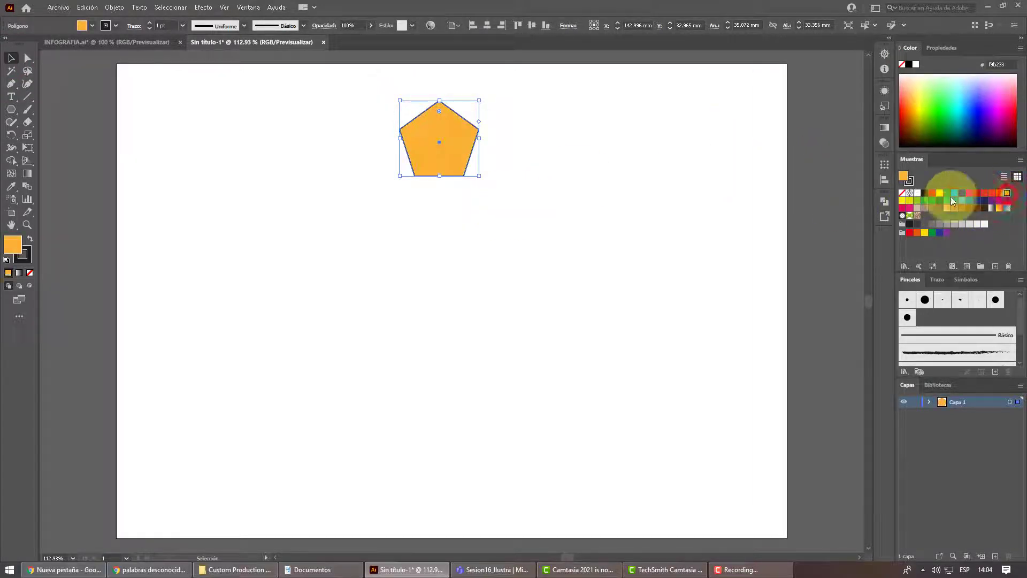
pyautogui.click(554, 183)
pyautogui.moveTo(382, 101); pyautogui.dragTo(482, 191)
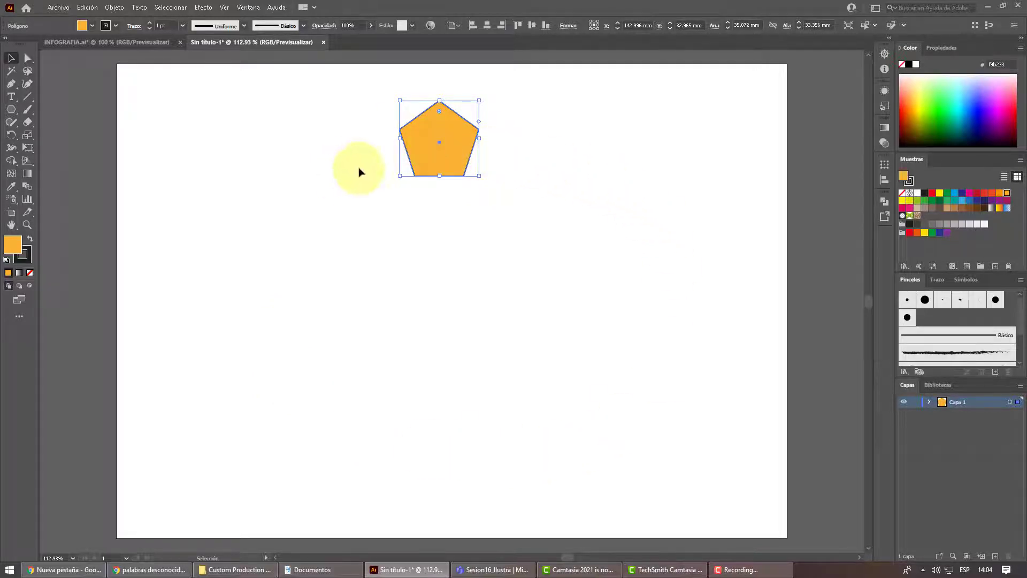
pyautogui.moveTo(374, 87); pyautogui.dragTo(497, 228)
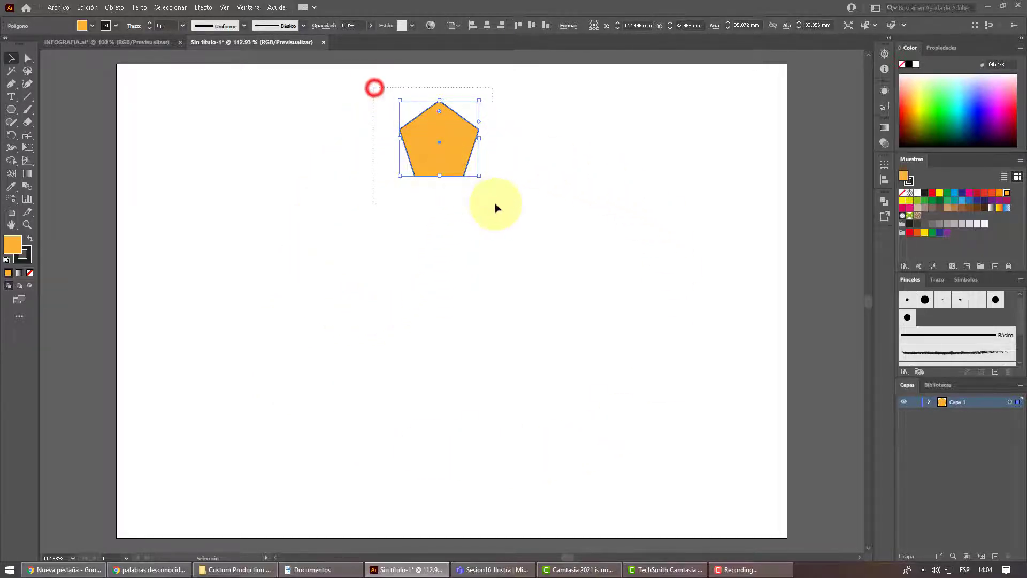
# Add a Transform effect with 9 copies rotated 36°, using a different reference point.
pyautogui.click(203, 7)
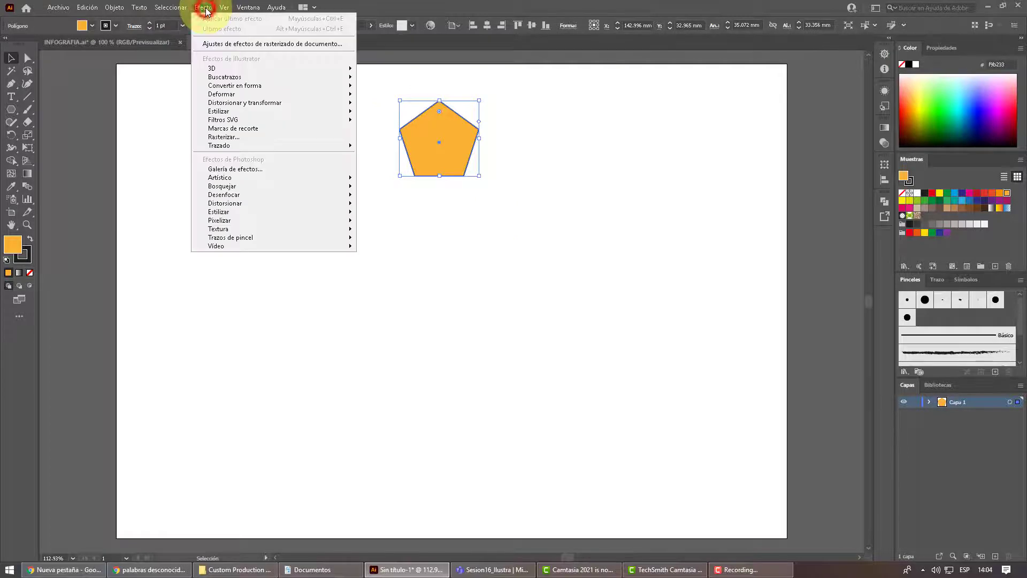
pyautogui.click(244, 103)
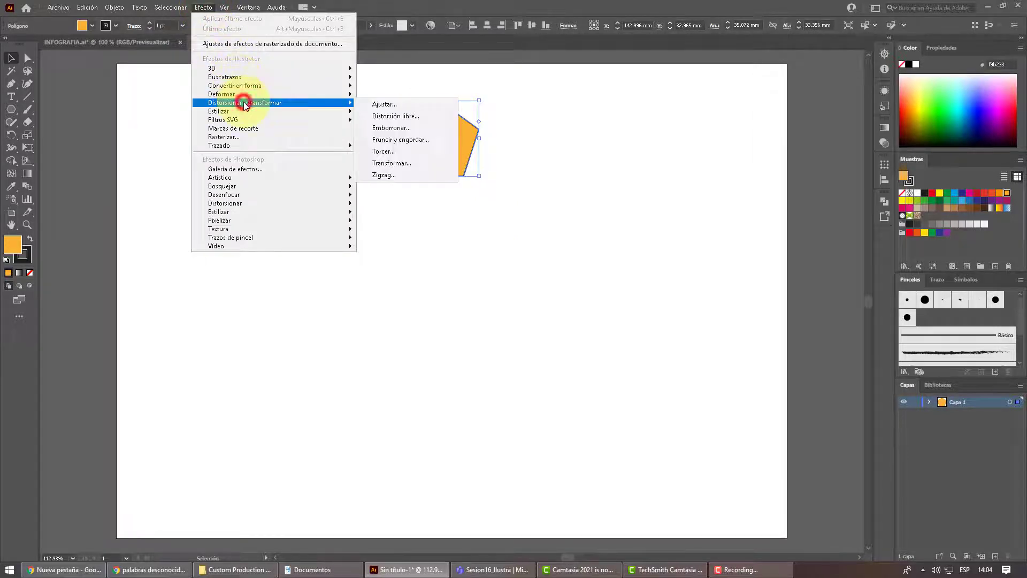
pyautogui.click(405, 162)
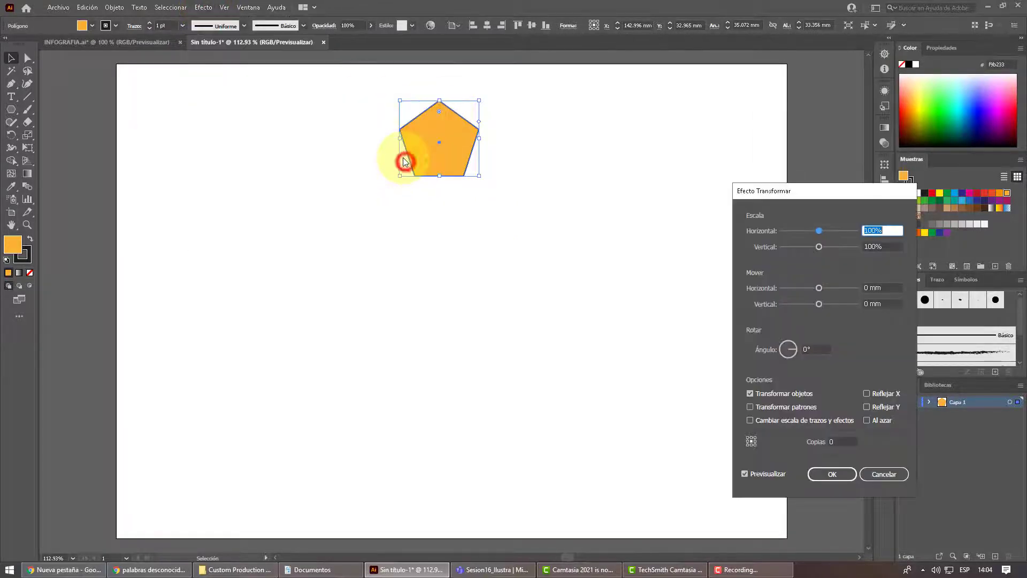
pyautogui.moveTo(781, 197)
pyautogui.mouseDown()
pyautogui.moveTo(744, 88)
pyautogui.moveTo(762, 79)
pyautogui.mouseUp()
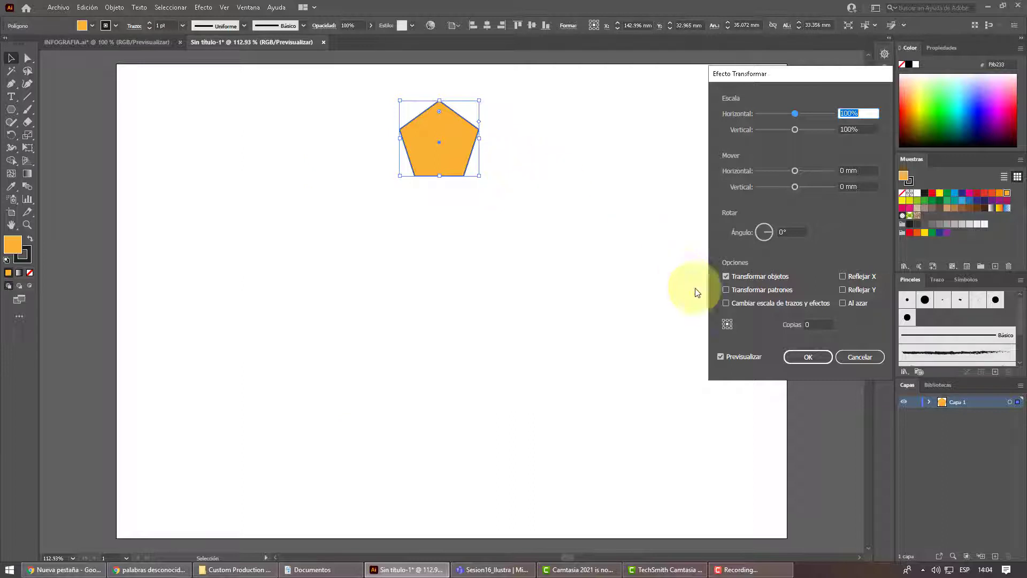
pyautogui.click(818, 323)
pyautogui.write('9')
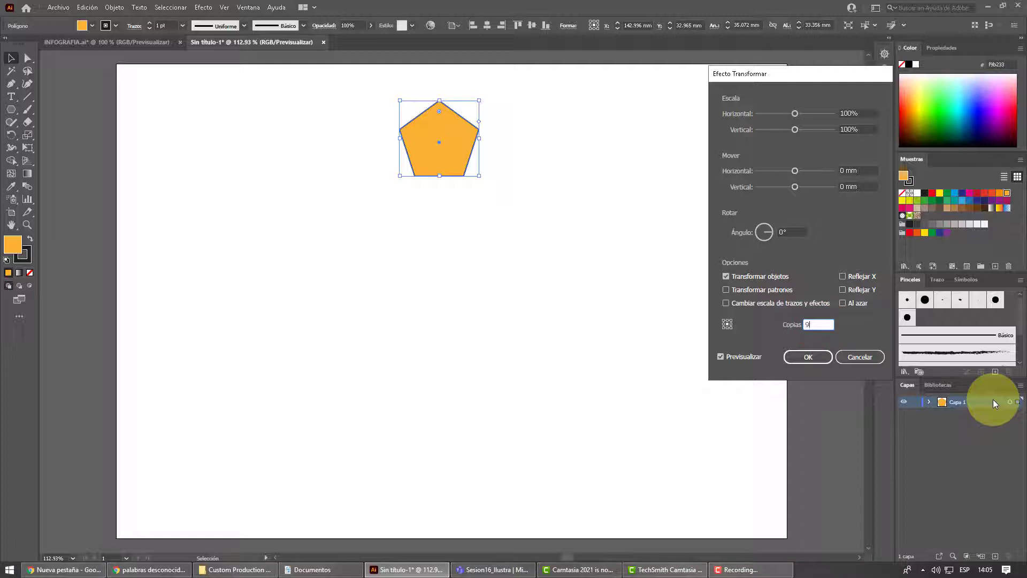
pyautogui.click(730, 322)
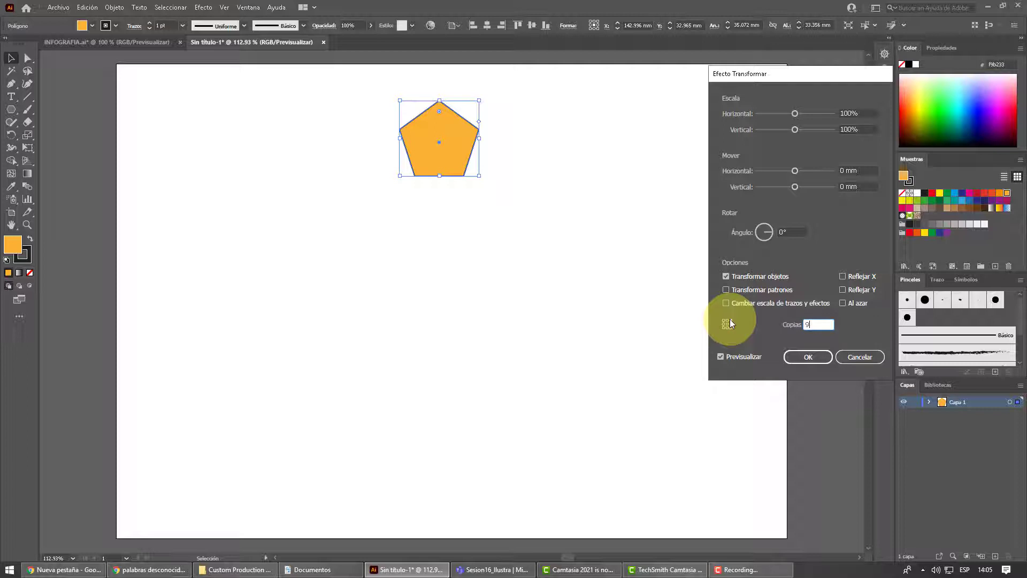
pyautogui.click(791, 231)
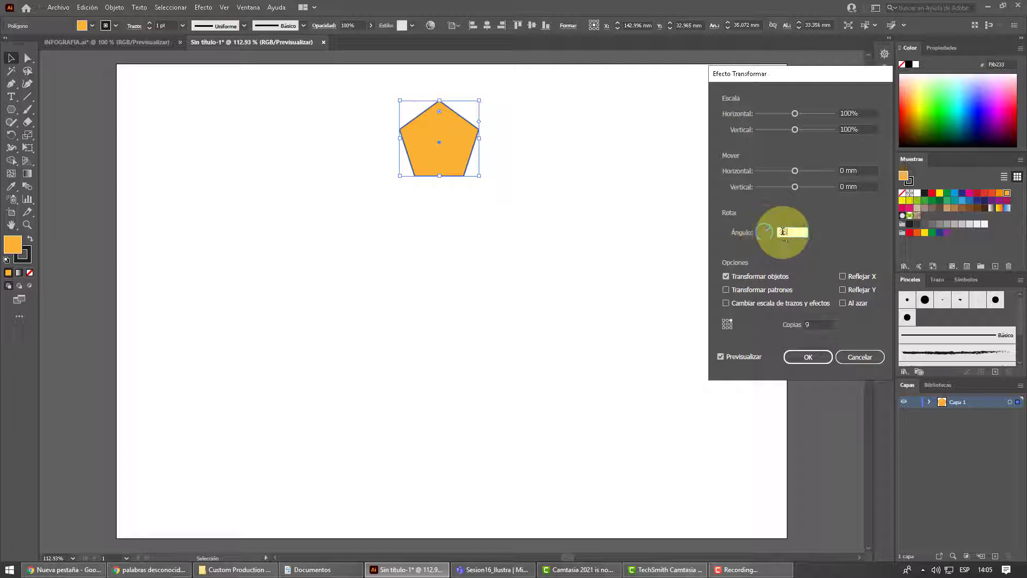
pyautogui.write('36')
pyautogui.click(814, 323)
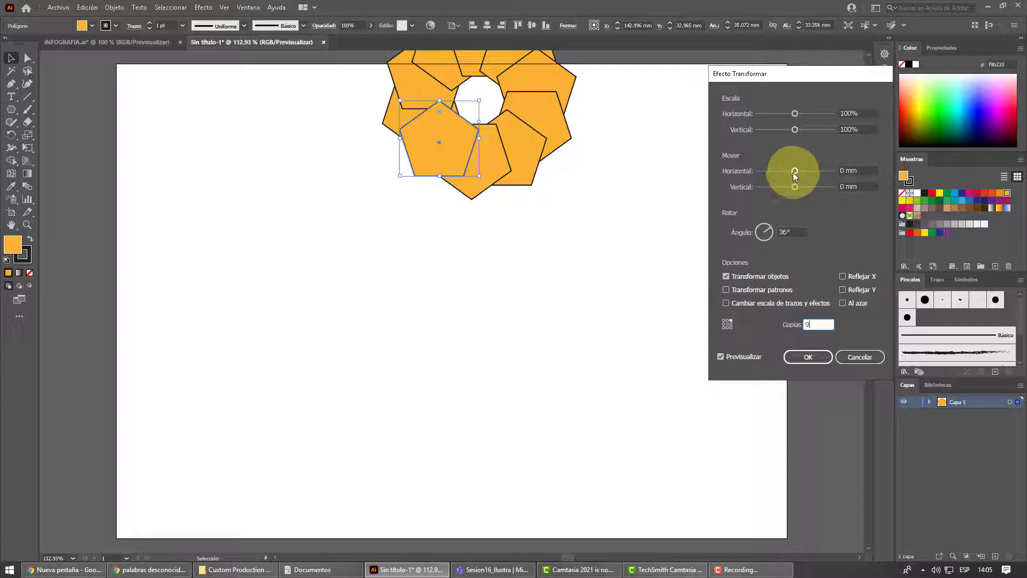
# Offset the pentagon copies horizontally, starting from -32 mm, to open up the ring.
pyautogui.moveTo(794, 172); pyautogui.dragTo(781, 172)
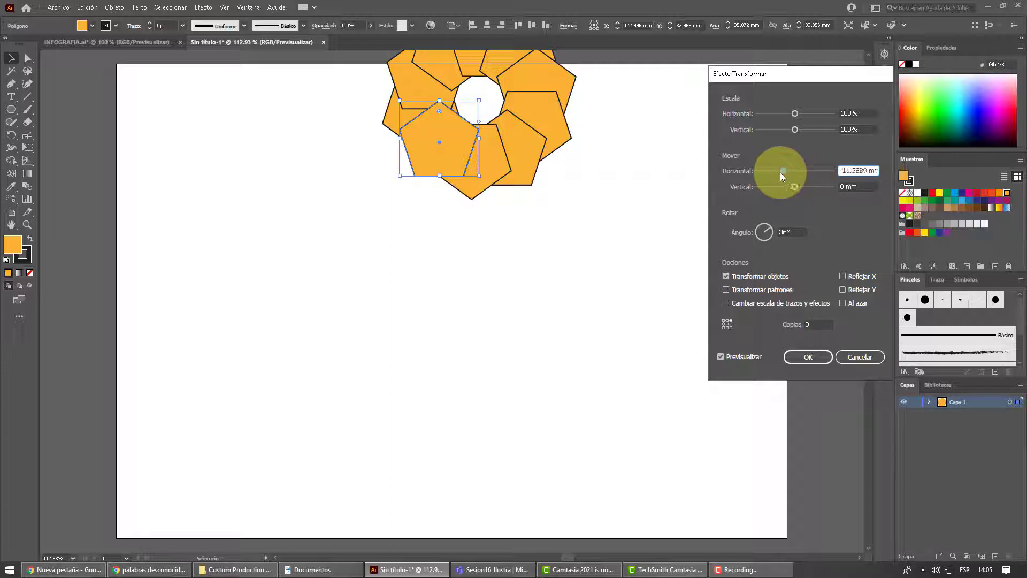
pyautogui.moveTo(780, 172); pyautogui.dragTo(785, 172)
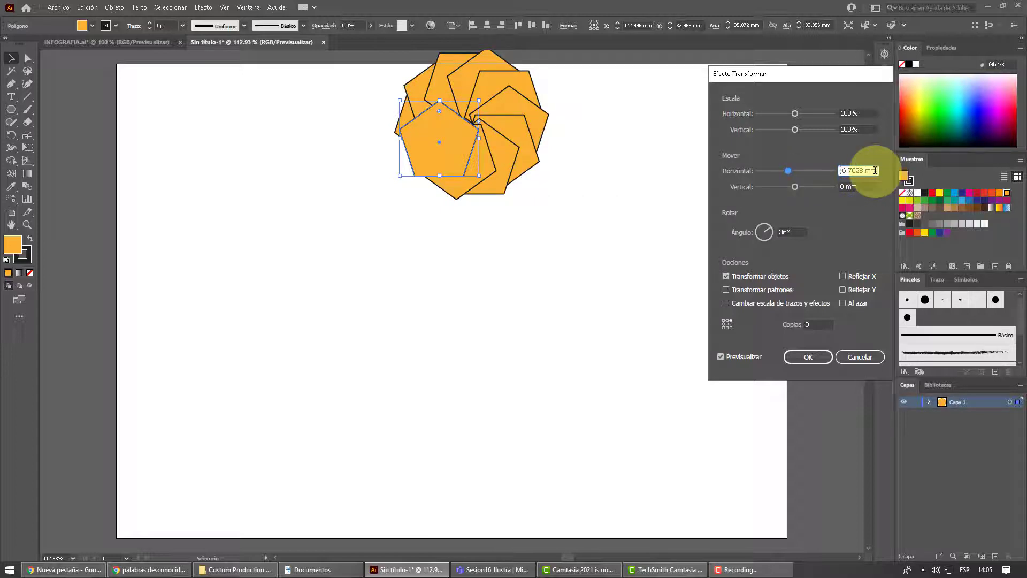
pyautogui.moveTo(876, 171); pyautogui.dragTo(830, 170)
pyautogui.write('-32')
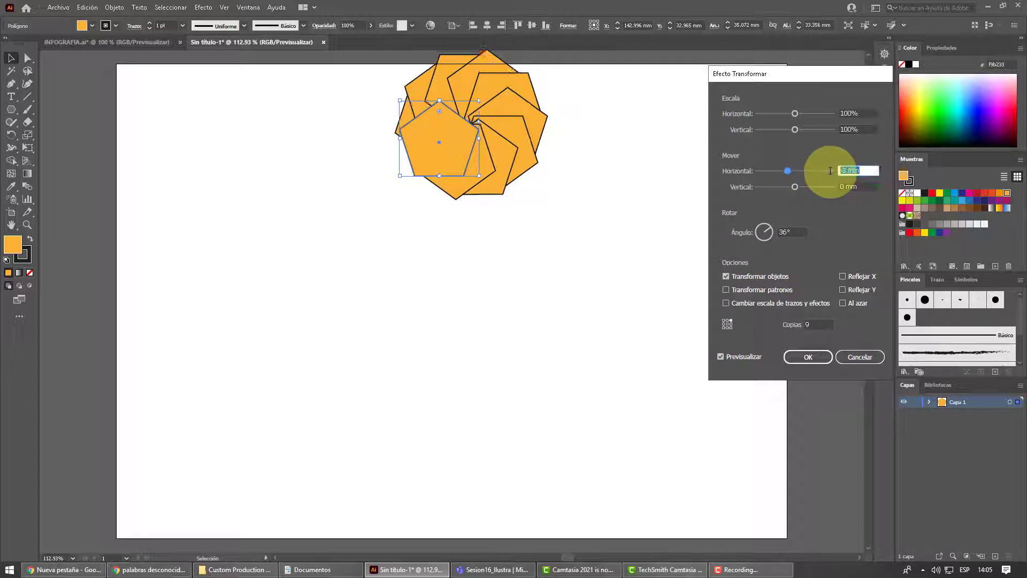
pyautogui.press('Down')
pyautogui.press('Down')
pyautogui.press('Down')
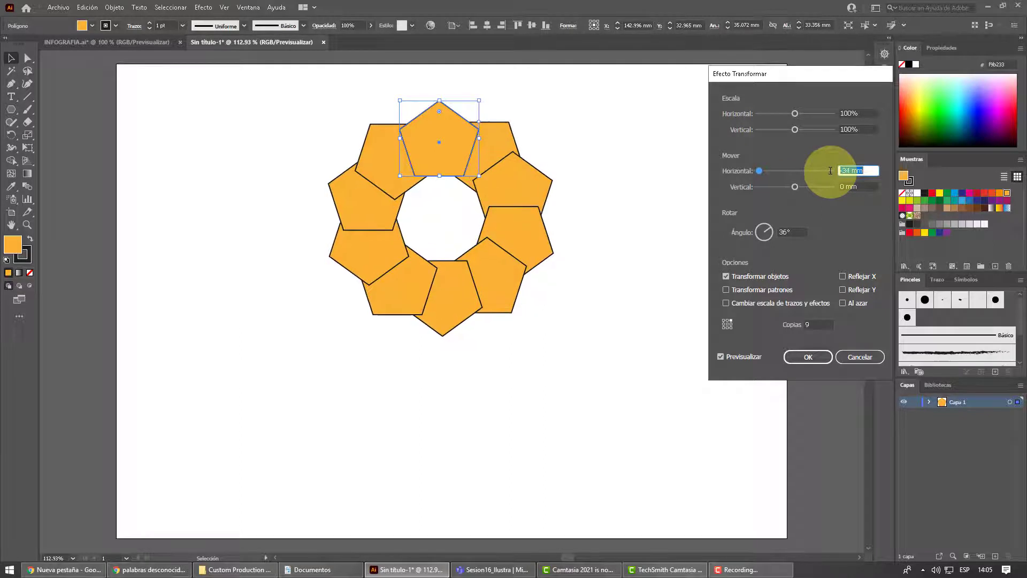
pyautogui.press('Down')
pyautogui.press('Down')
pyautogui.press('Down')
pyautogui.press('Down')
pyautogui.press('Down')
pyautogui.press('Down')
pyautogui.press('Down')
pyautogui.press('Down')
pyautogui.press('Down')
pyautogui.press('Down')
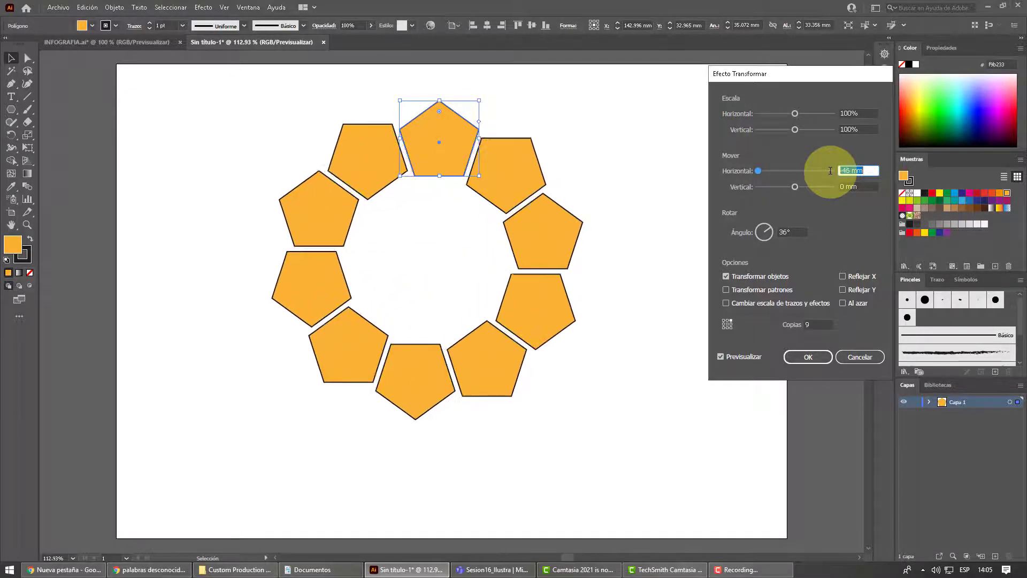
pyautogui.press('Down')
pyautogui.press('Down')
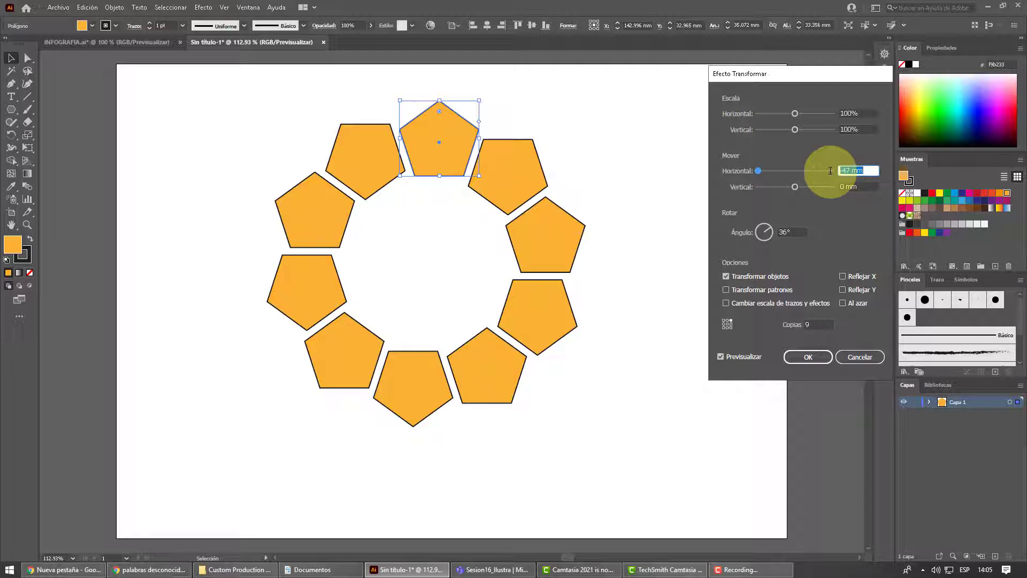
pyautogui.press('Down')
pyautogui.press('Down')
pyautogui.press('Down')
pyautogui.press('Down')
pyautogui.press('Down')
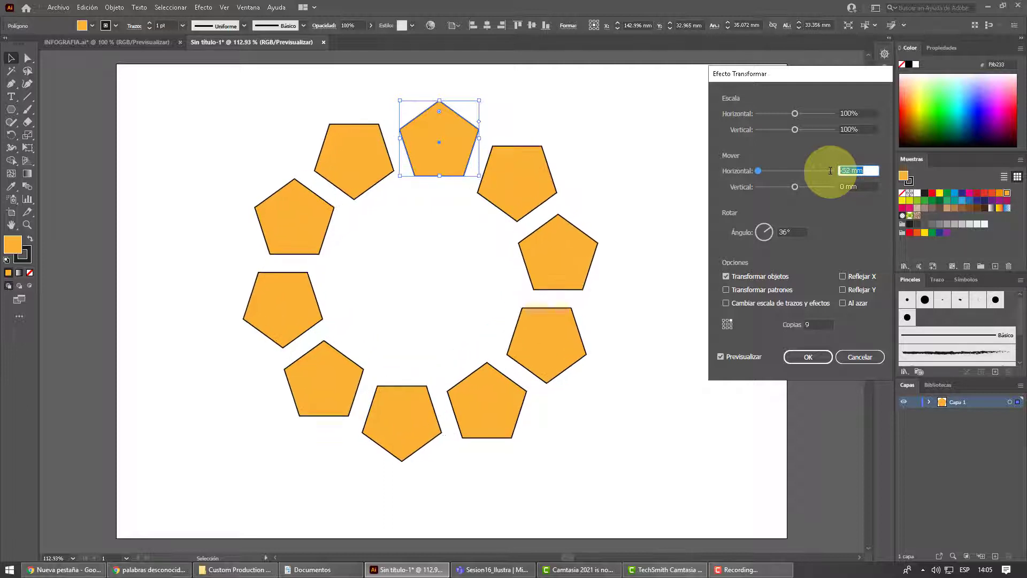
pyautogui.press('Up')
pyautogui.press('Up')
pyautogui.press('Up')
pyautogui.press('Down')
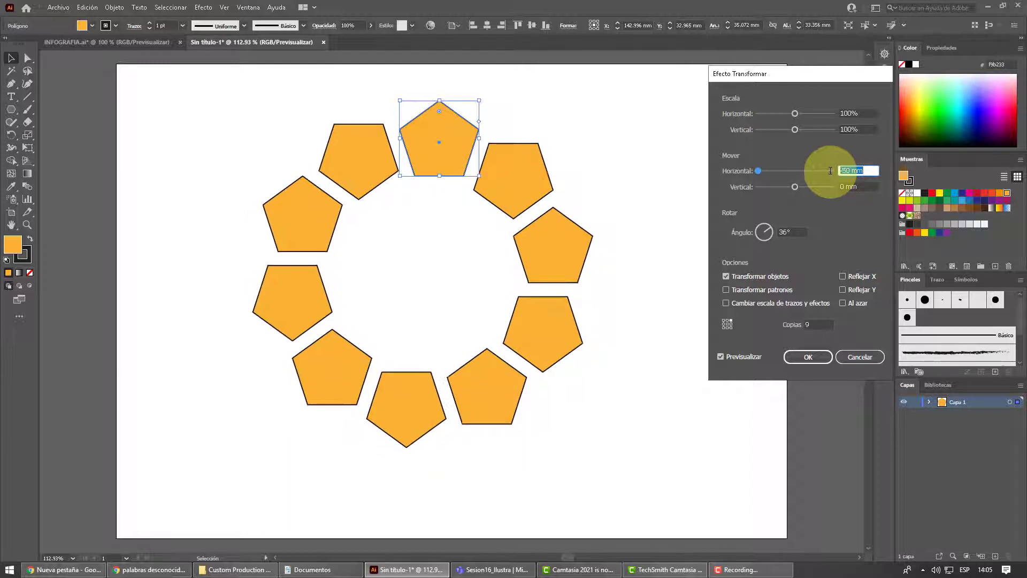
pyautogui.press('Down')
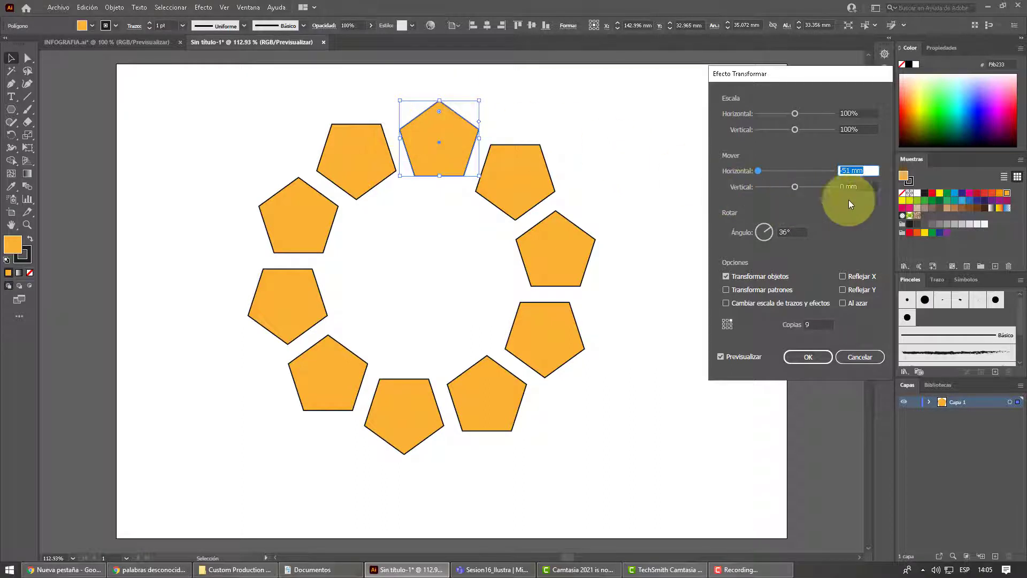
# Refine the Transform move to -45 mm horizontal and 3 mm vertical.
pyautogui.click(859, 186)
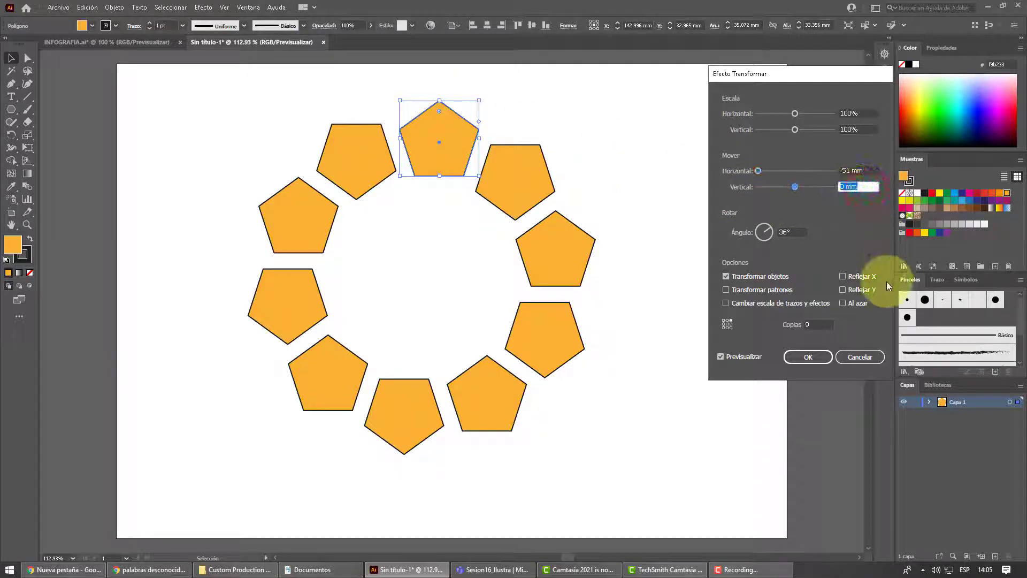
pyautogui.press('Up')
pyautogui.press('Up')
pyautogui.press('Up')
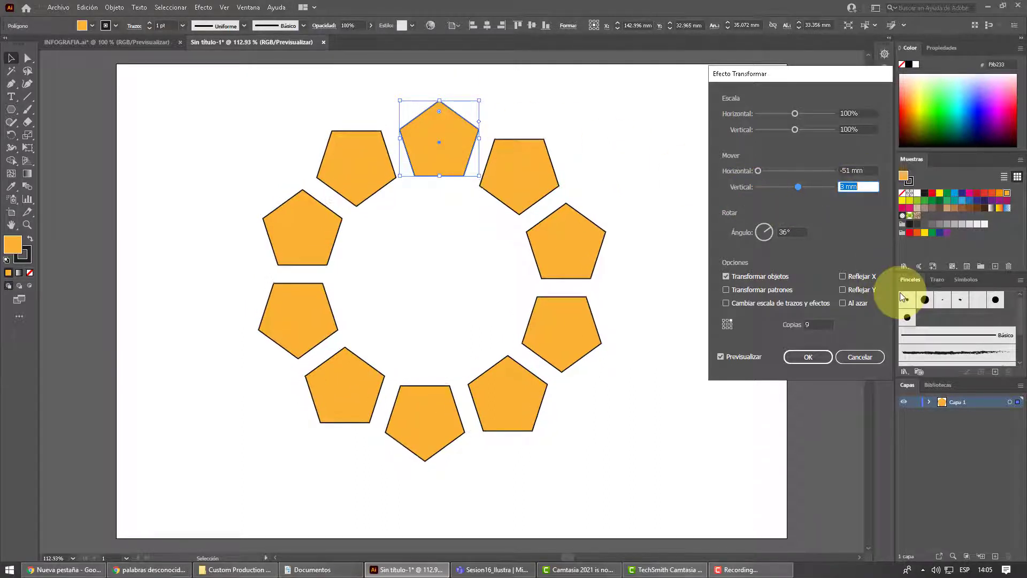
pyautogui.press('Up')
pyautogui.press('Up')
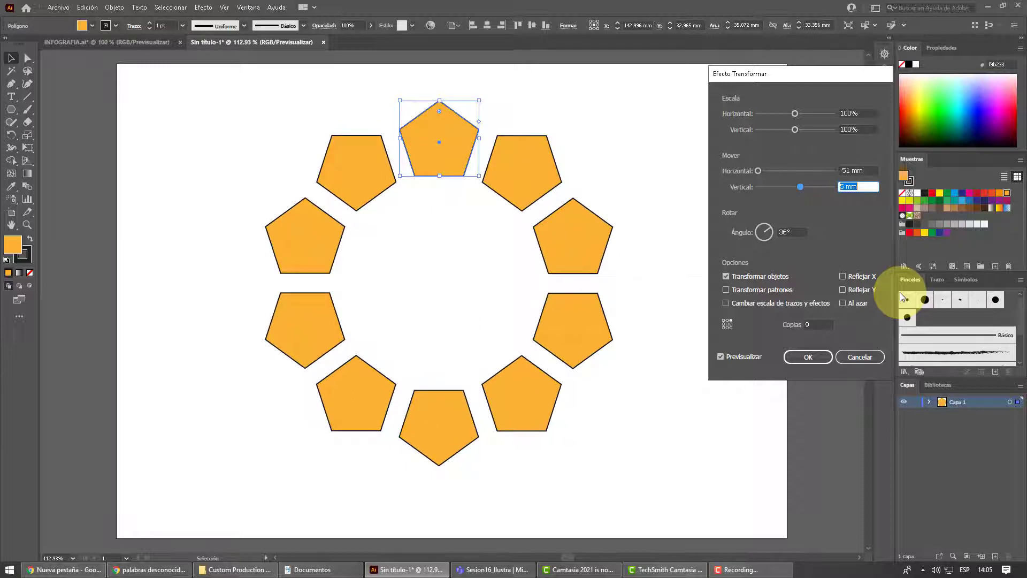
pyautogui.press('Down')
pyautogui.press('Down')
pyautogui.press('Up')
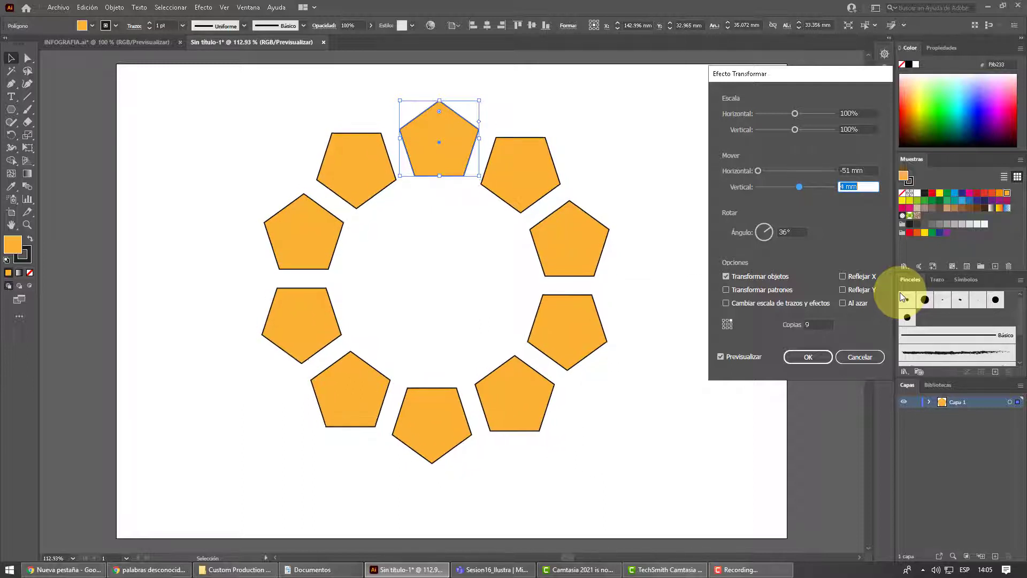
pyautogui.press('Up')
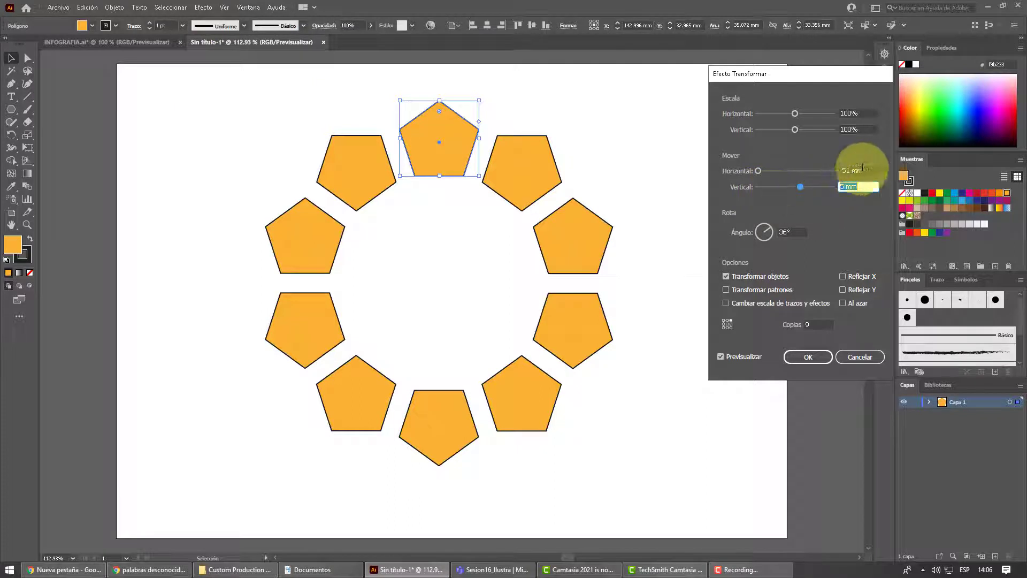
pyautogui.moveTo(863, 170); pyautogui.dragTo(841, 170)
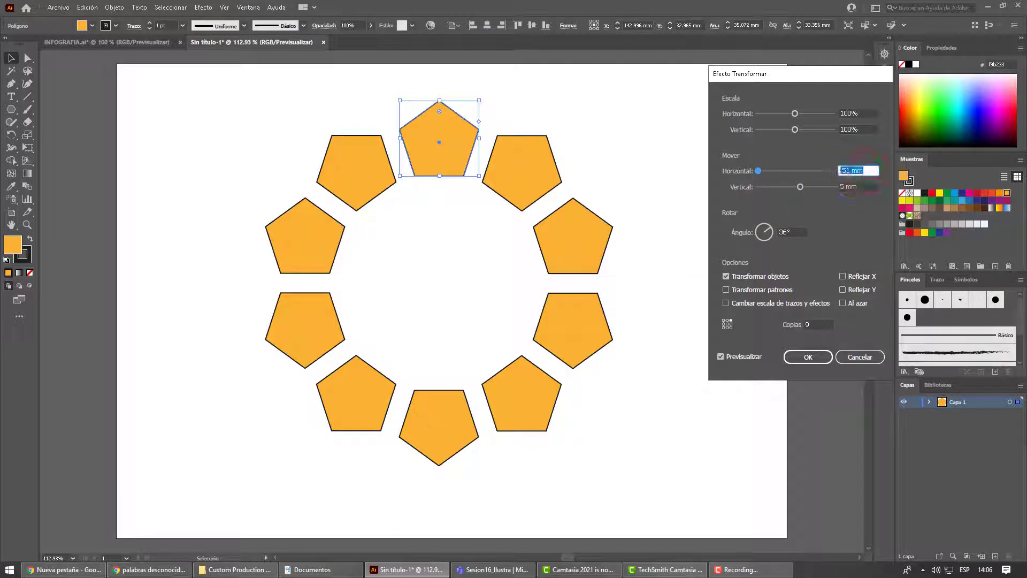
pyautogui.press('Up')
pyautogui.press('Up')
pyautogui.press('Up')
pyautogui.press('Up')
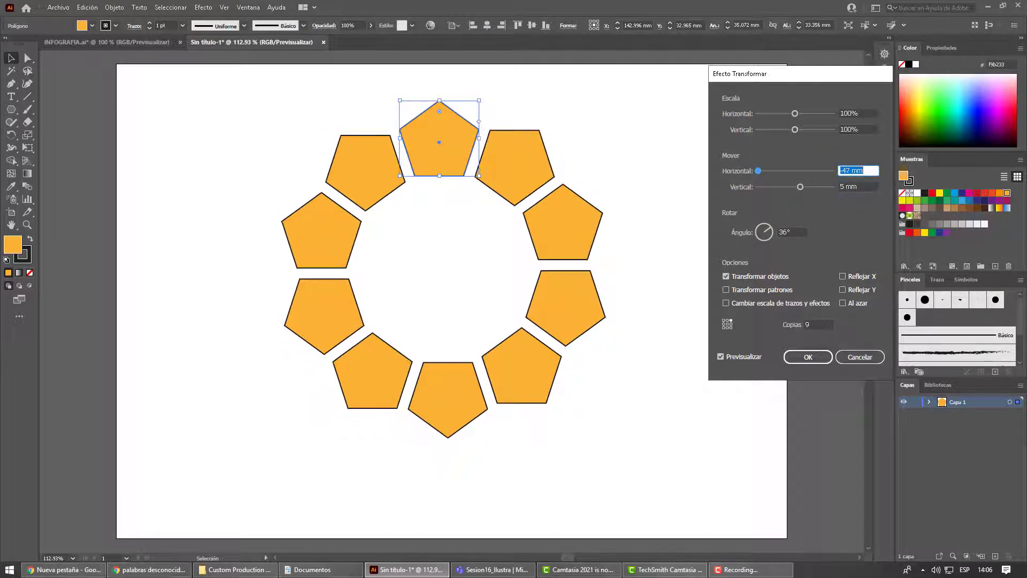
pyautogui.press('Up')
pyautogui.press('Up')
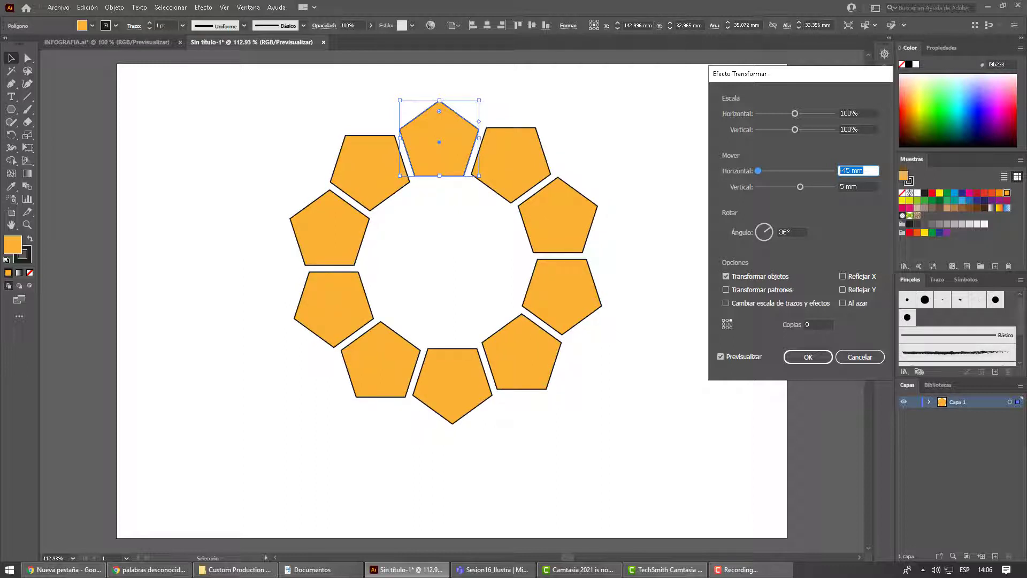
pyautogui.click(859, 187)
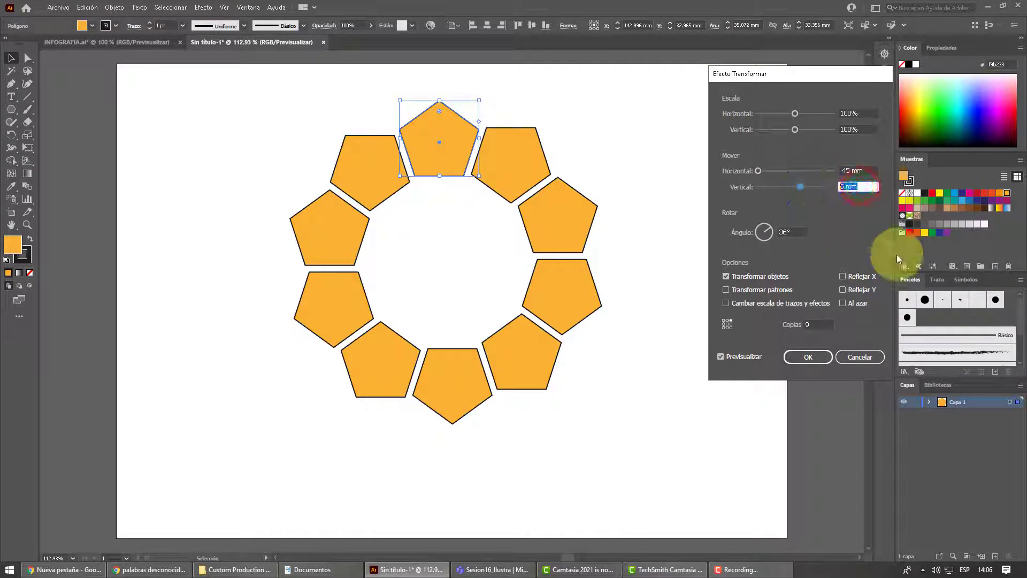
pyautogui.press('Down')
pyautogui.press('Down')
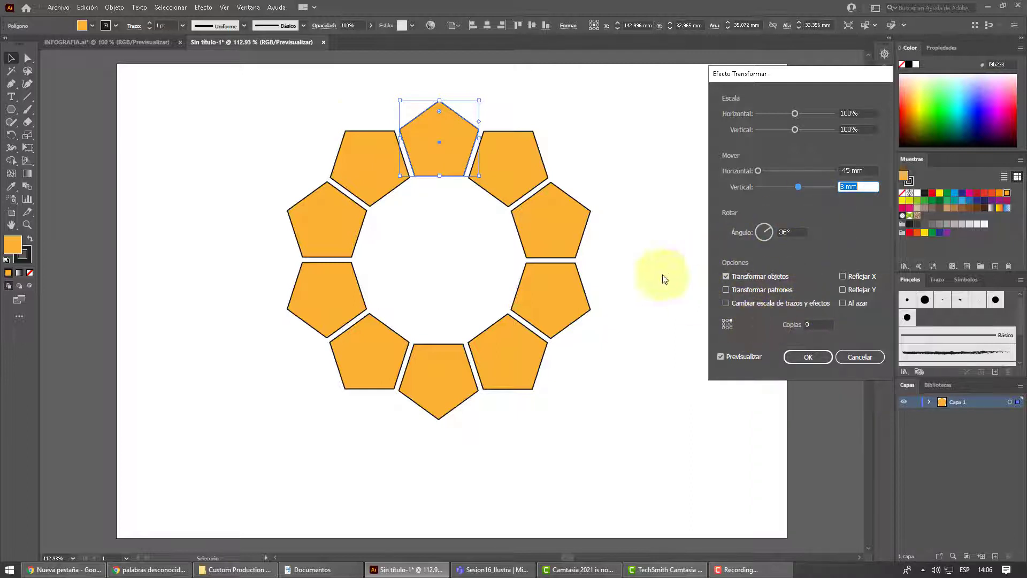
# Apply the Transform effect and drag the pentagon ring slightly lower on the page.
pyautogui.click(811, 364)
pyautogui.click(729, 337)
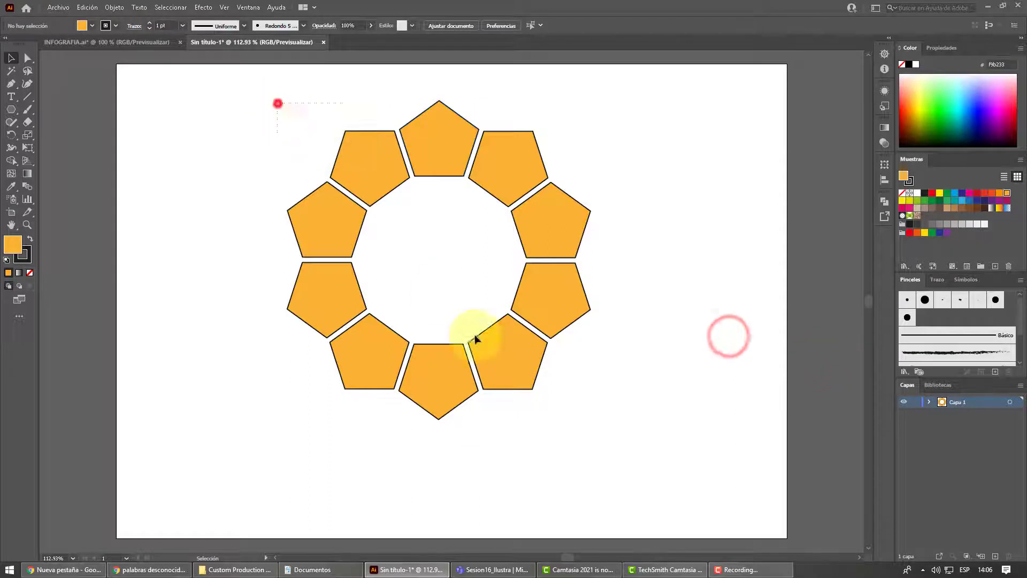
pyautogui.click(463, 160)
pyautogui.moveTo(452, 142); pyautogui.dragTo(453, 163)
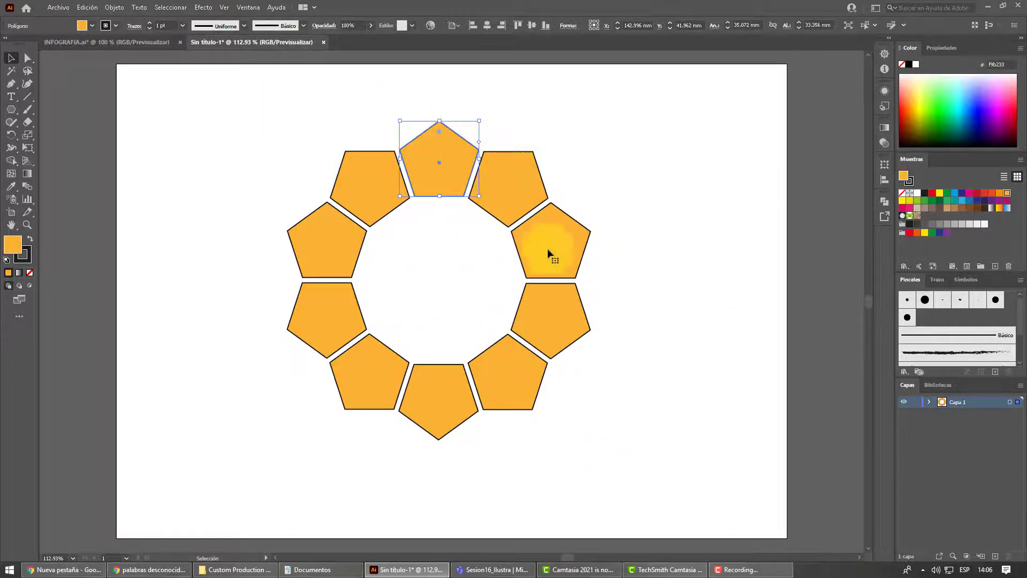
# Expand the ring's appearance and enlarge it to about 177.5 × 186.5 mm, recentring it.
pyautogui.click(118, 8)
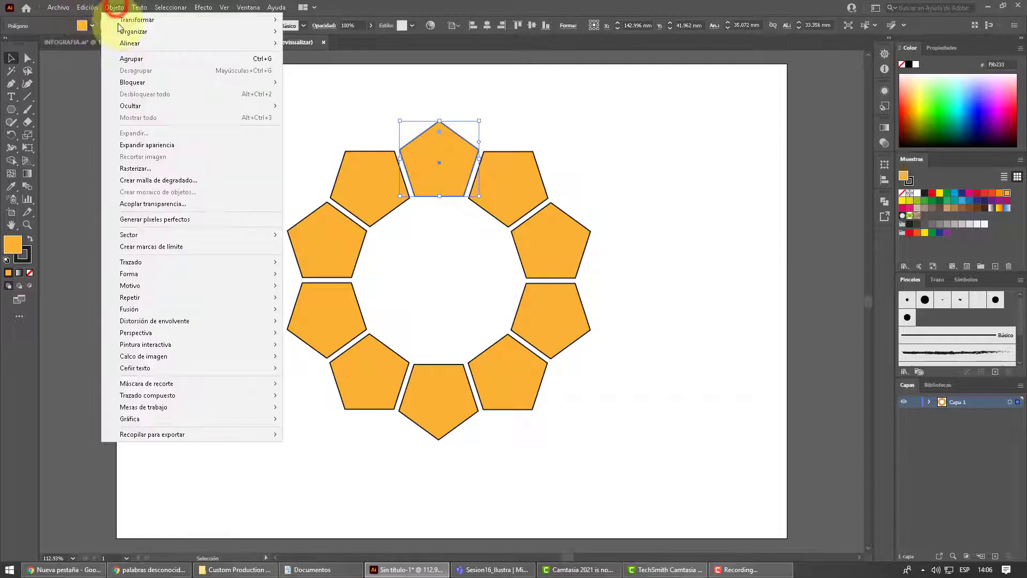
pyautogui.click(155, 142)
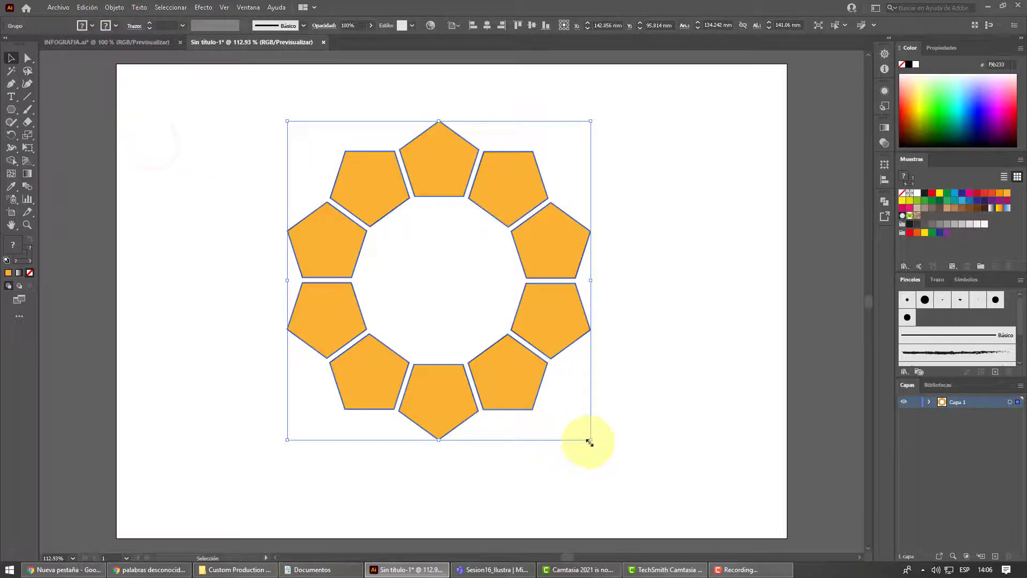
pyautogui.moveTo(590, 439); pyautogui.dragTo(685, 527)
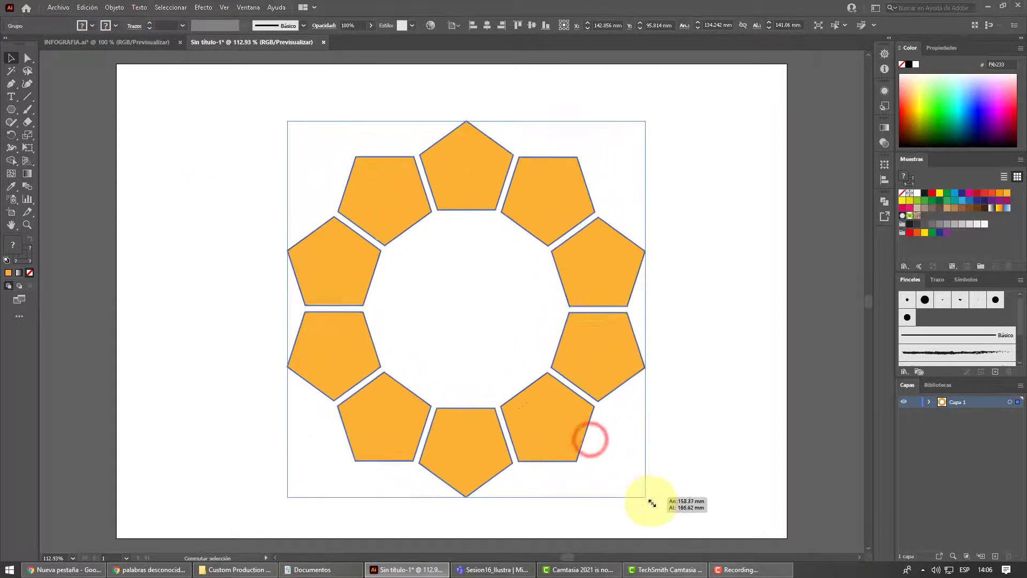
pyautogui.moveTo(584, 452); pyautogui.dragTo(562, 420)
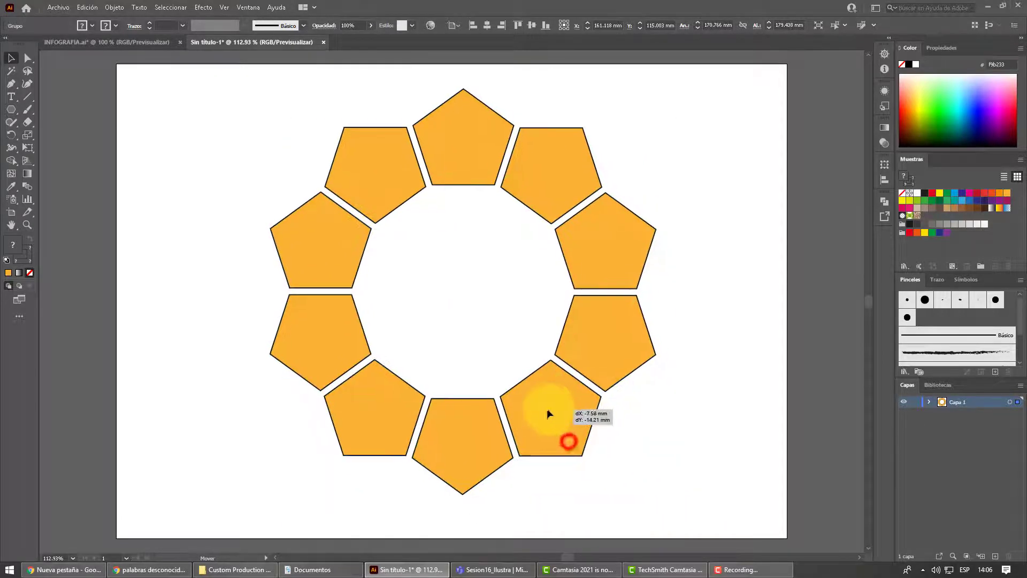
pyautogui.moveTo(650, 497); pyautogui.dragTo(665, 510)
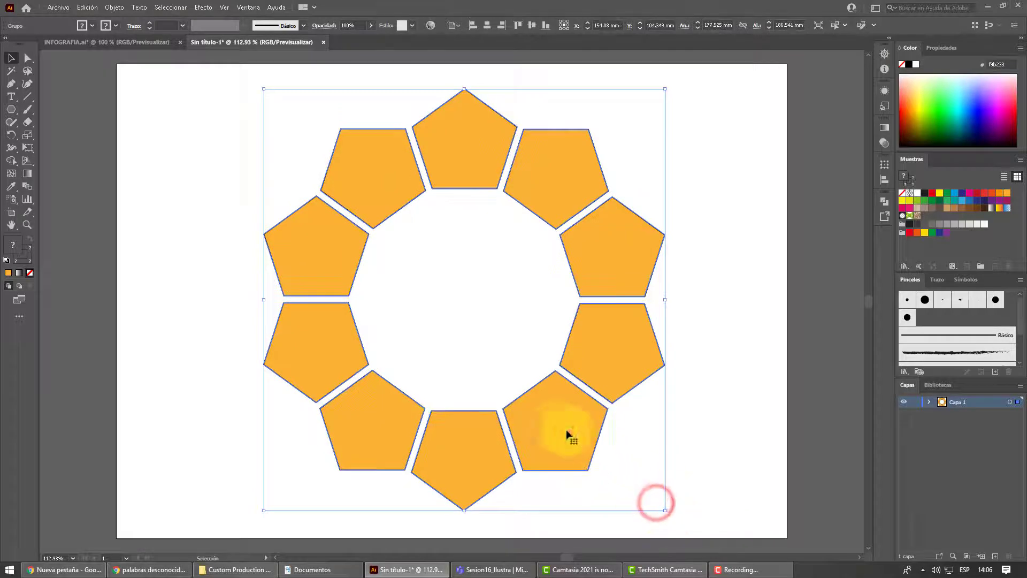
pyautogui.moveTo(561, 425); pyautogui.dragTo(550, 422)
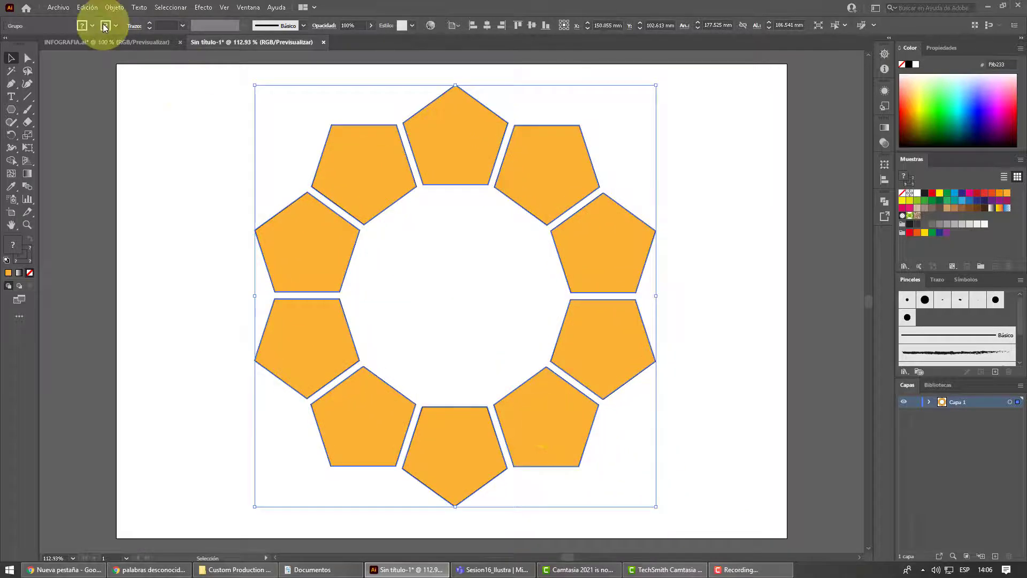
# Check the INFOGRAFIA.ai reference, then reselect the whole pentagon group.
pyautogui.click(227, 120)
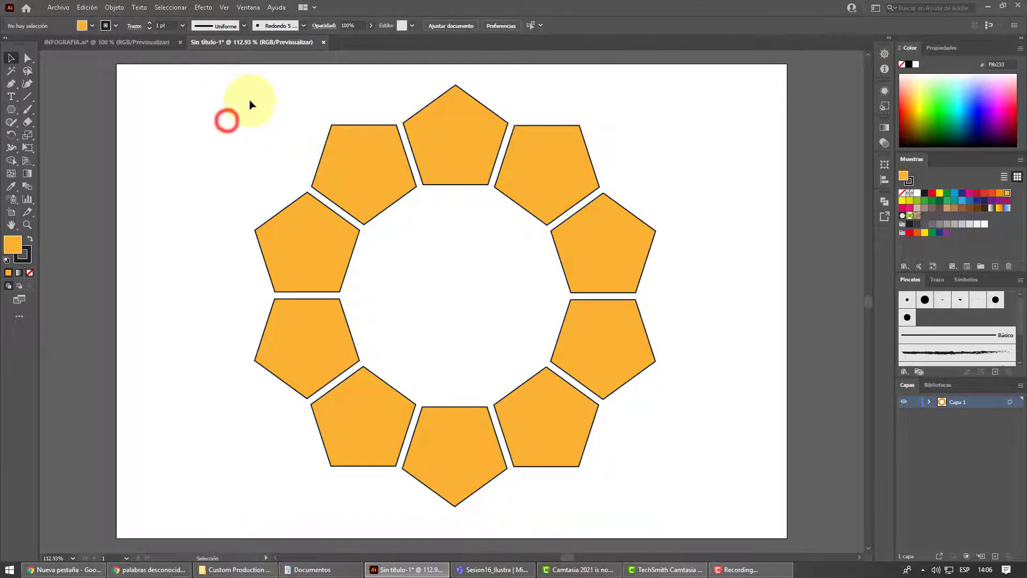
pyautogui.click(143, 43)
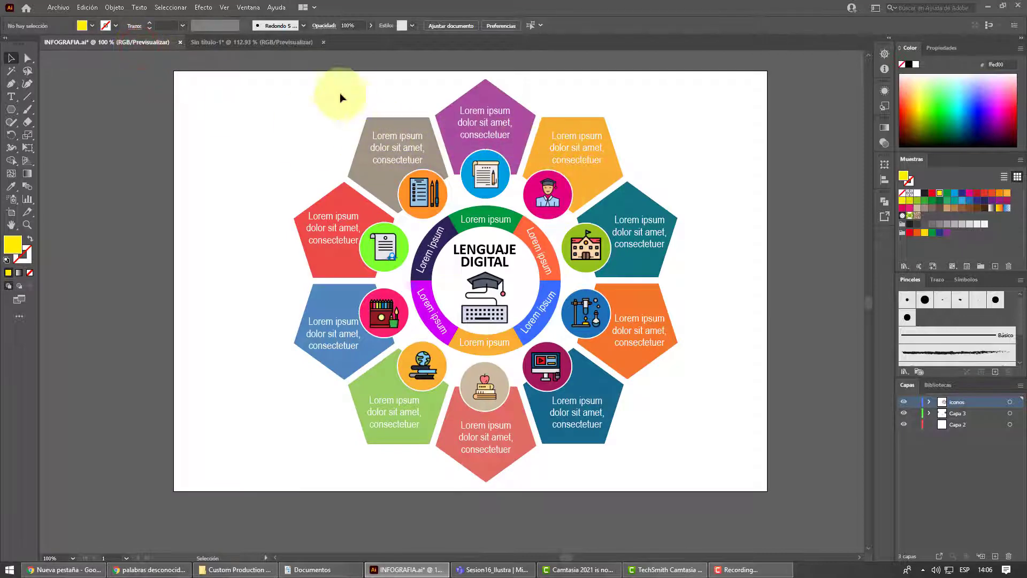
pyautogui.click(243, 44)
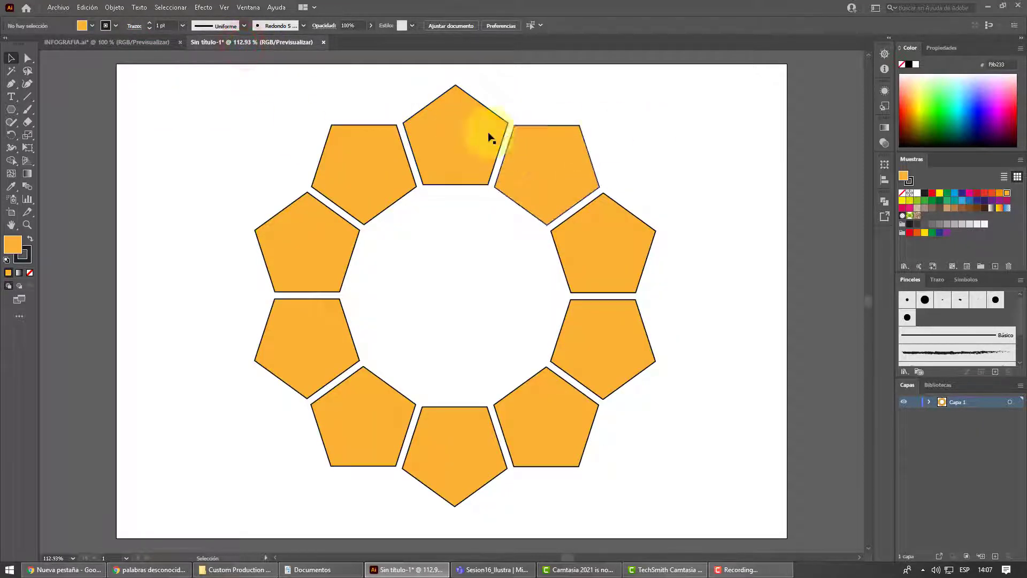
pyautogui.moveTo(275, 91); pyautogui.dragTo(672, 481)
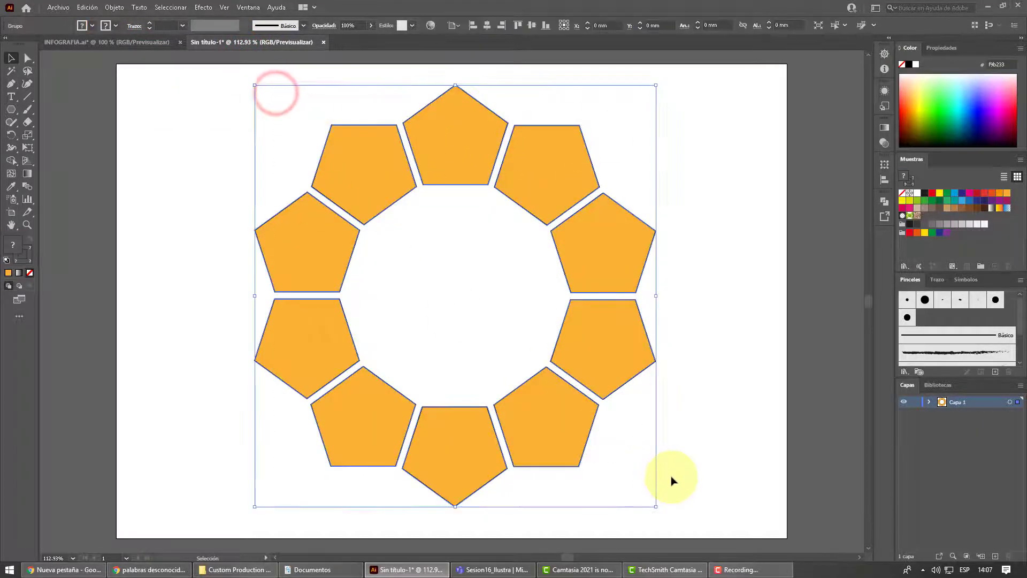
pyautogui.click(114, 25)
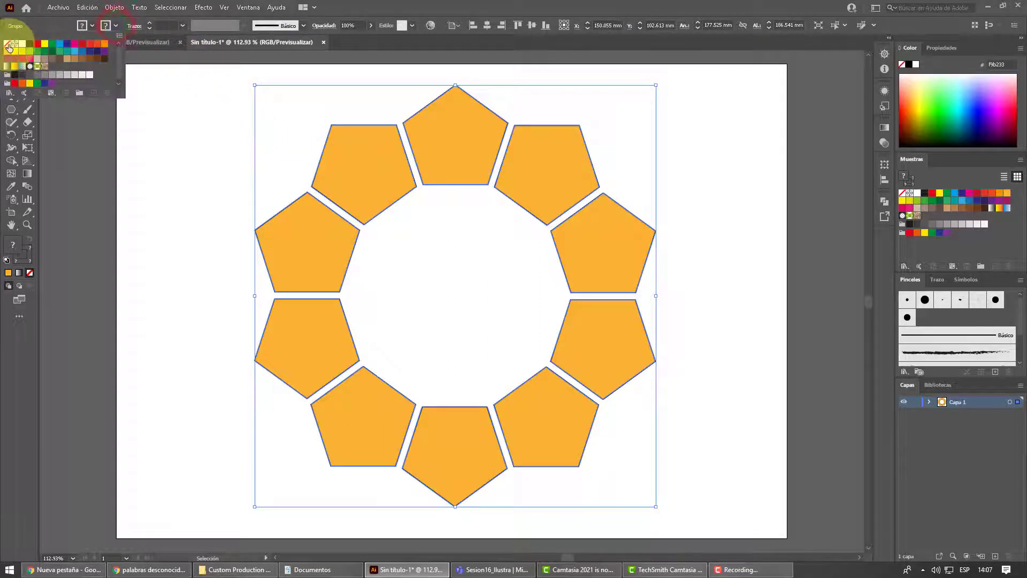
# Remove the ring's outline and try a pink fill, undoing back to orange.
pyautogui.click(9, 47)
pyautogui.click(135, 112)
pyautogui.click(703, 135)
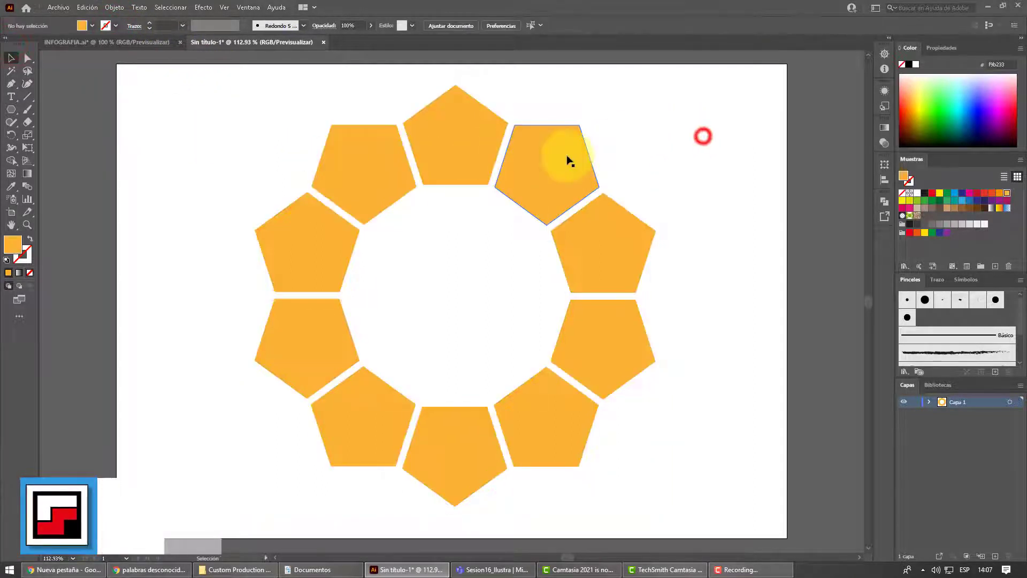
pyautogui.click(568, 160)
pyautogui.click(1002, 96)
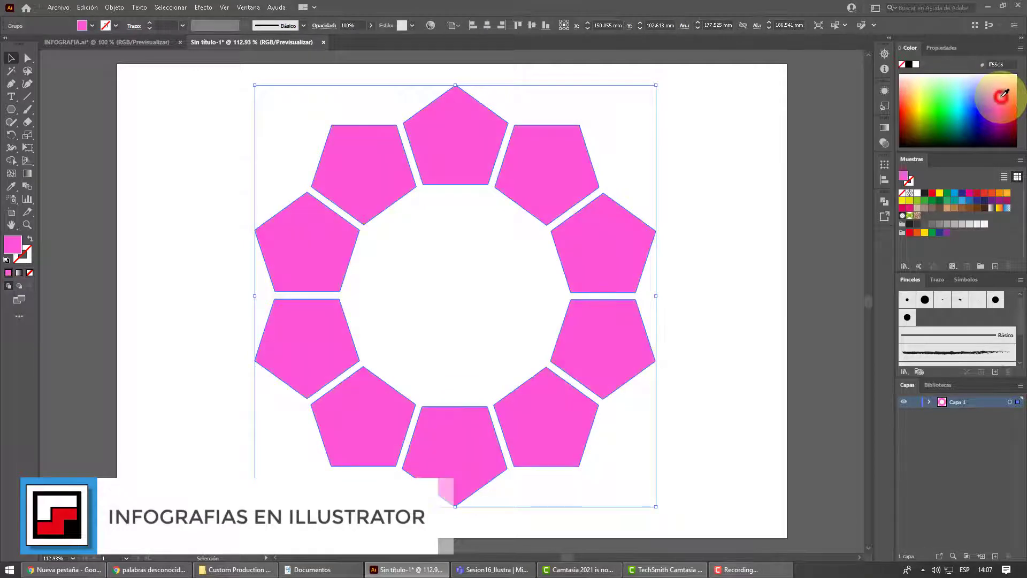
pyautogui.hotkey('ctrl', 'z')
# Ungroup the pentagons with Desagrupar and select the top-right pentagon on its own.
pyautogui.click(764, 172)
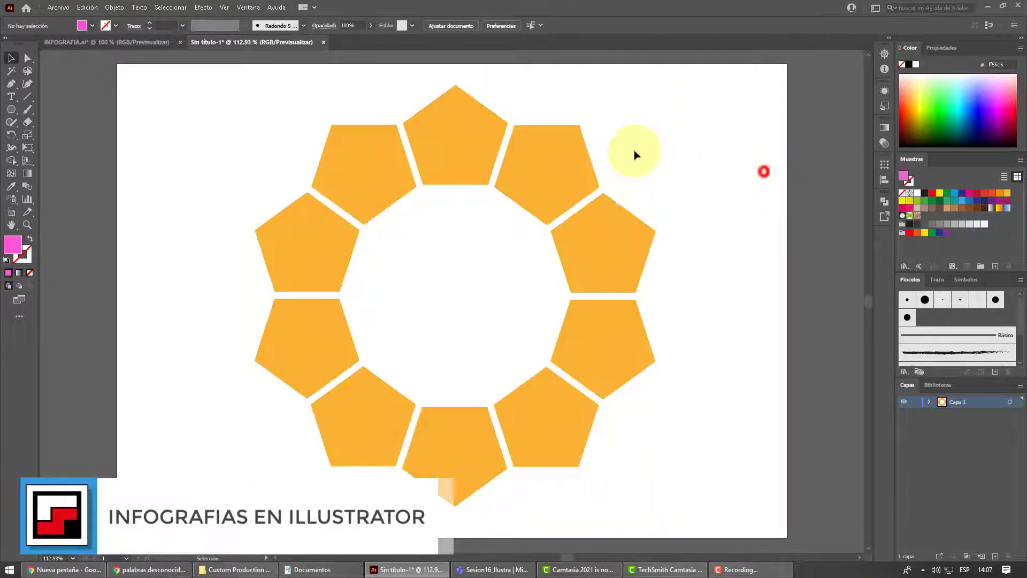
pyautogui.click(580, 156)
pyautogui.rightClick(581, 157)
pyautogui.click(615, 245)
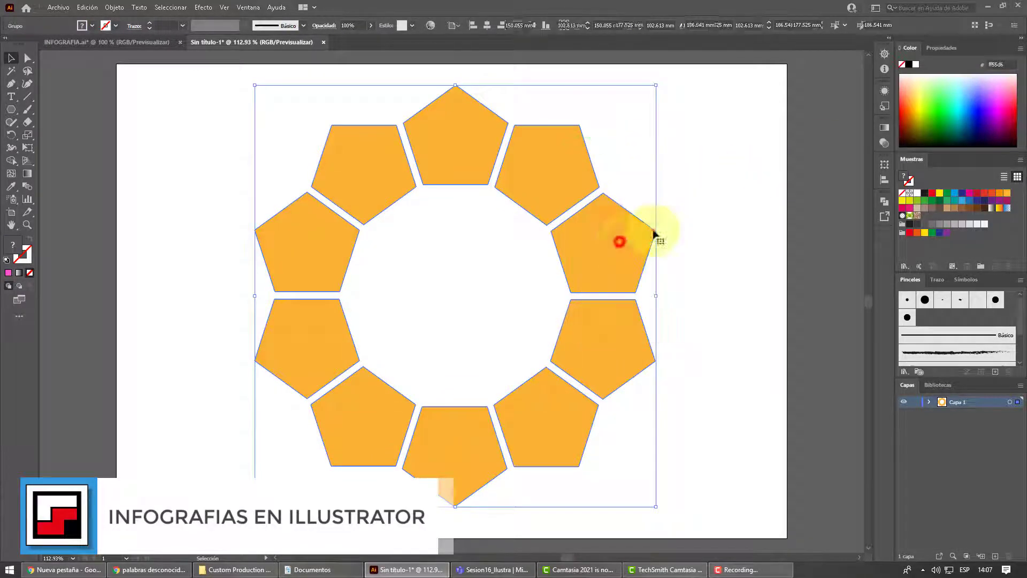
pyautogui.click(705, 202)
pyautogui.click(553, 171)
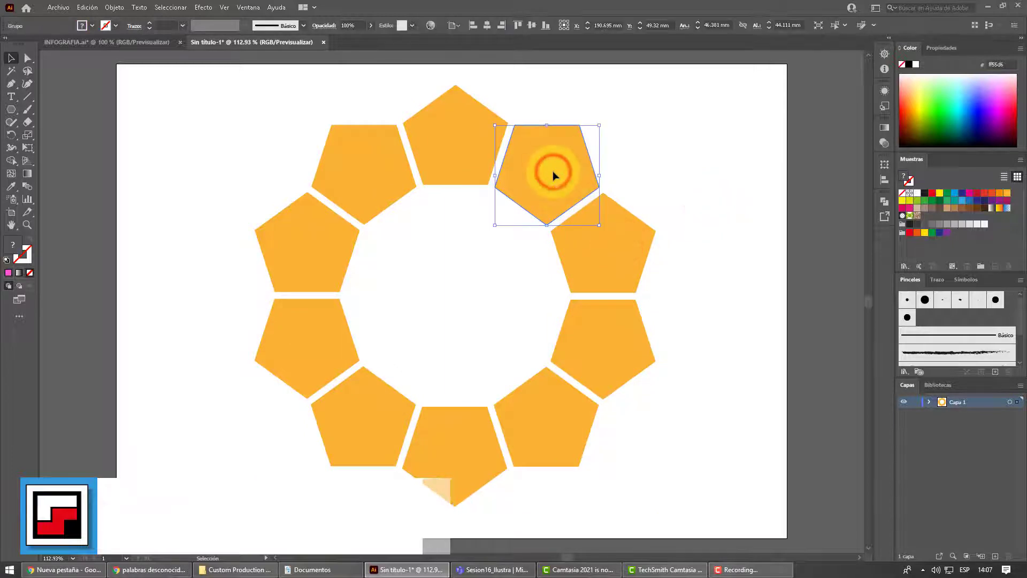
pyautogui.click(651, 161)
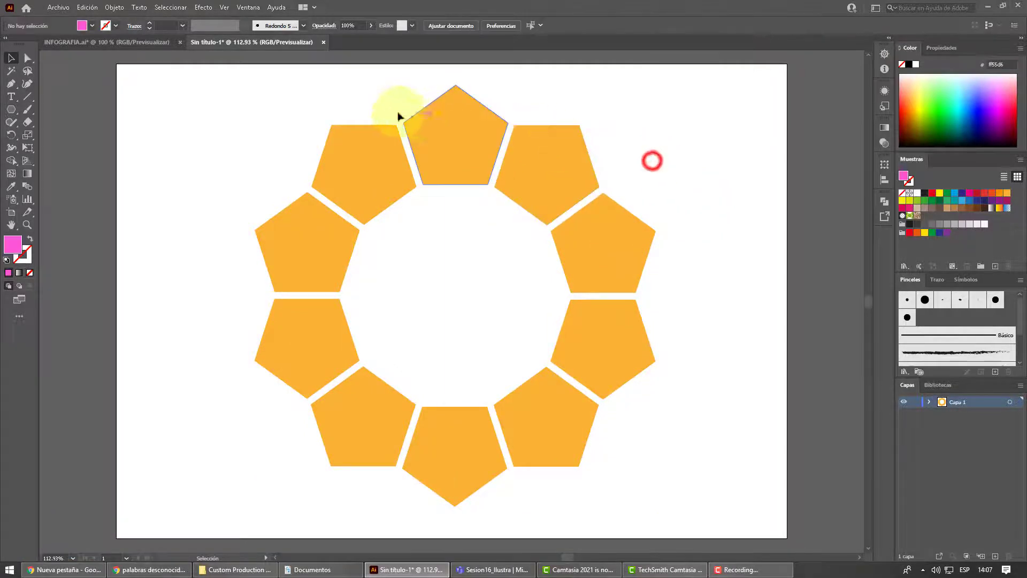
pyautogui.moveTo(235, 93); pyautogui.dragTo(700, 492)
pyautogui.click(716, 249)
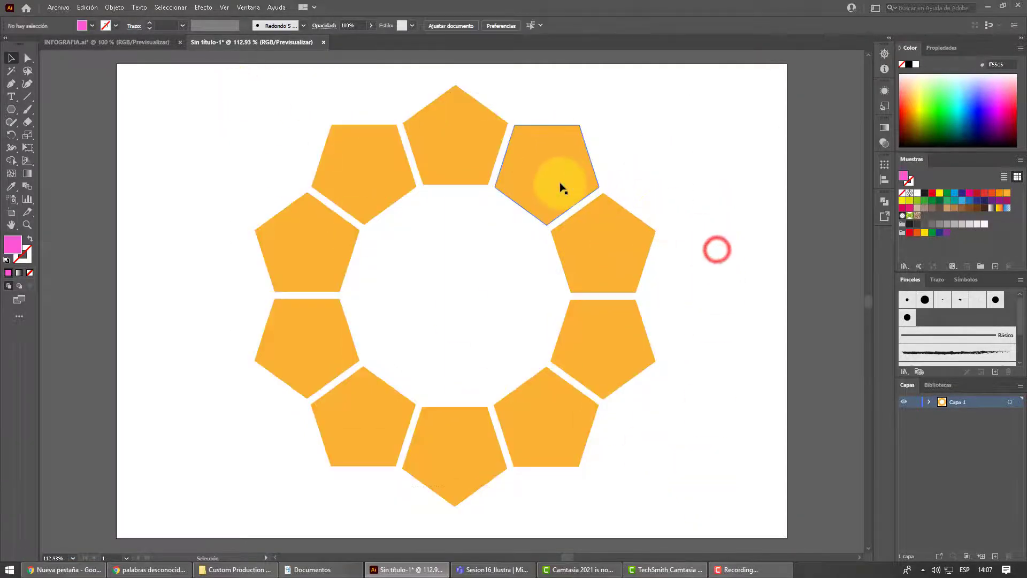
pyautogui.click(560, 184)
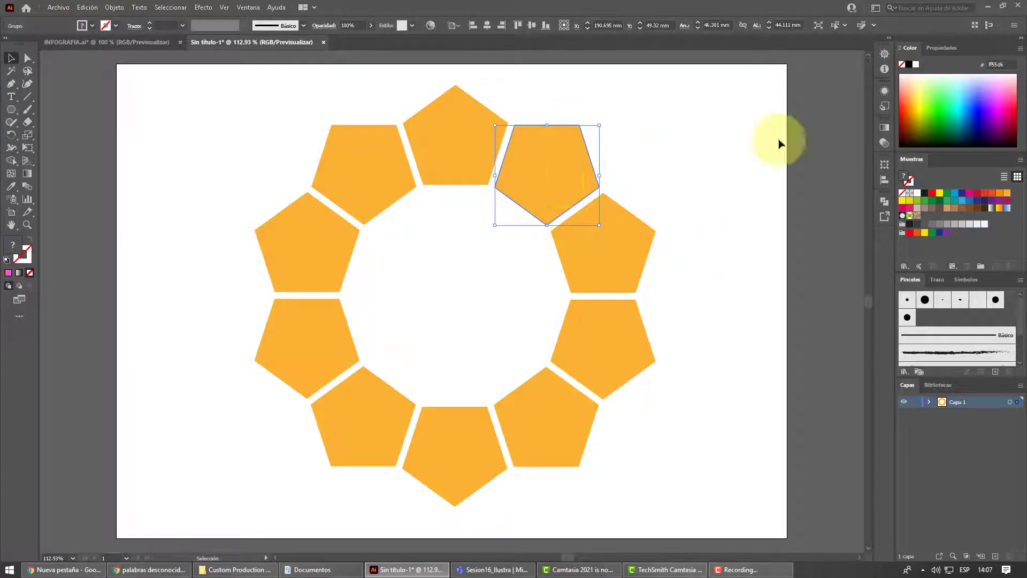
# Colour the right-side pentagons lime green, pink, blue and peach.
pyautogui.click(930, 92)
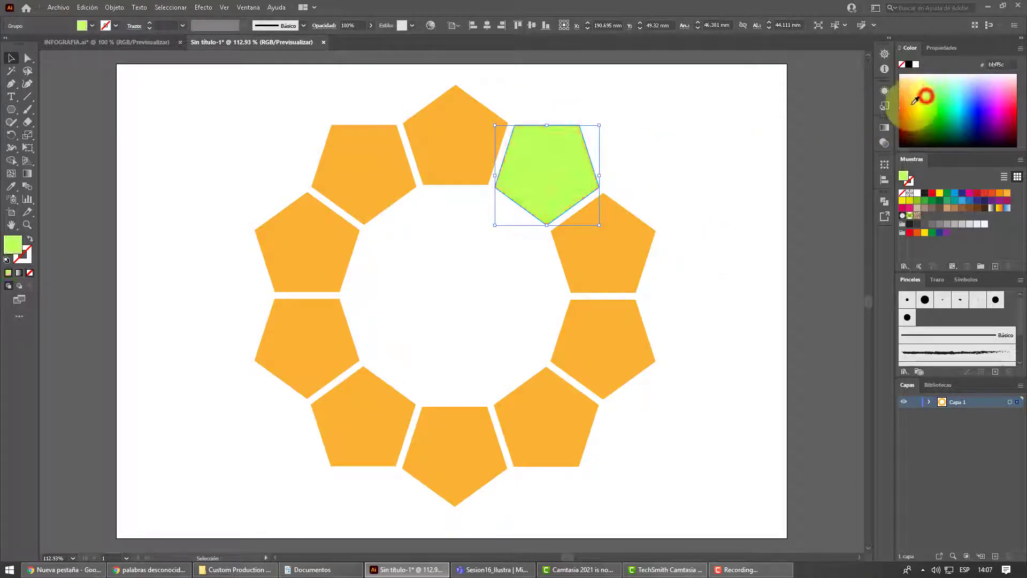
pyautogui.click(611, 239)
pyautogui.click(1009, 91)
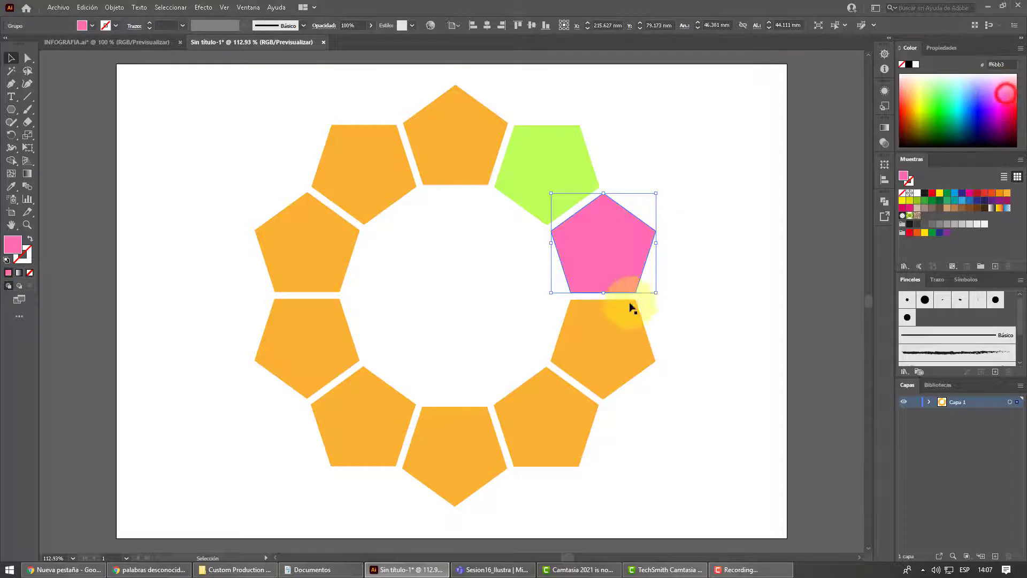
pyautogui.click(603, 322)
pyautogui.click(969, 99)
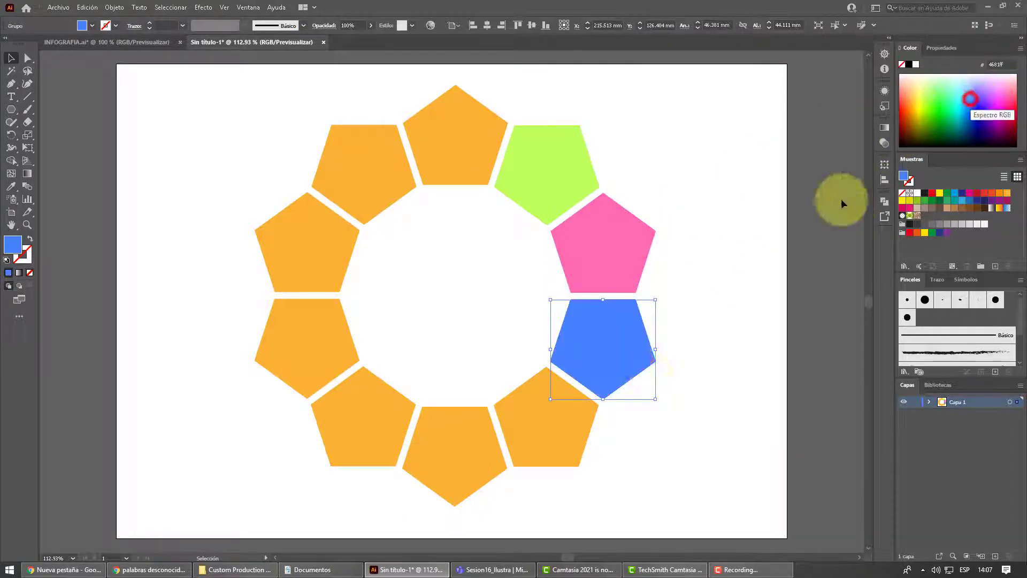
pyautogui.click(582, 417)
pyautogui.click(971, 103)
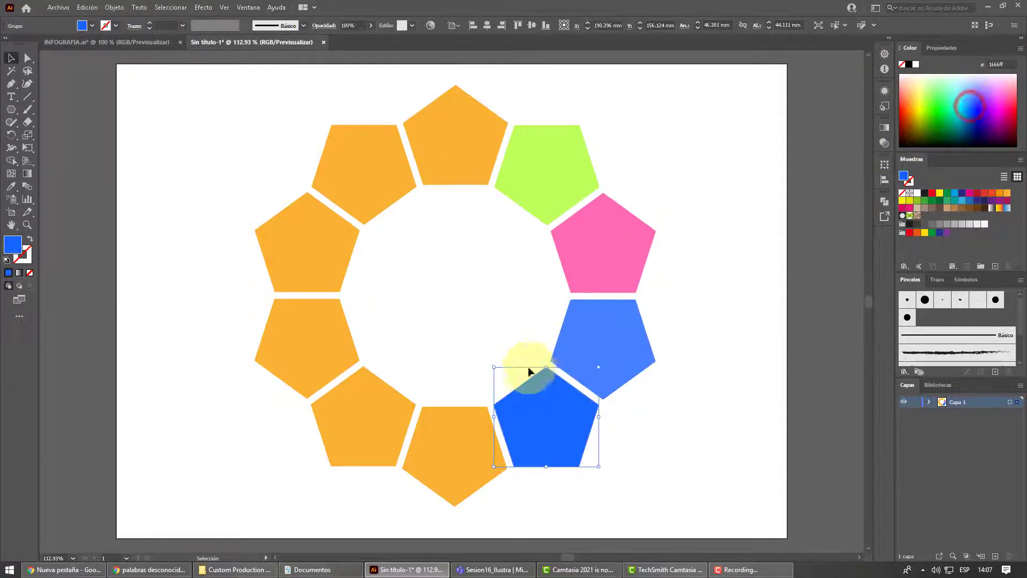
pyautogui.click(907, 89)
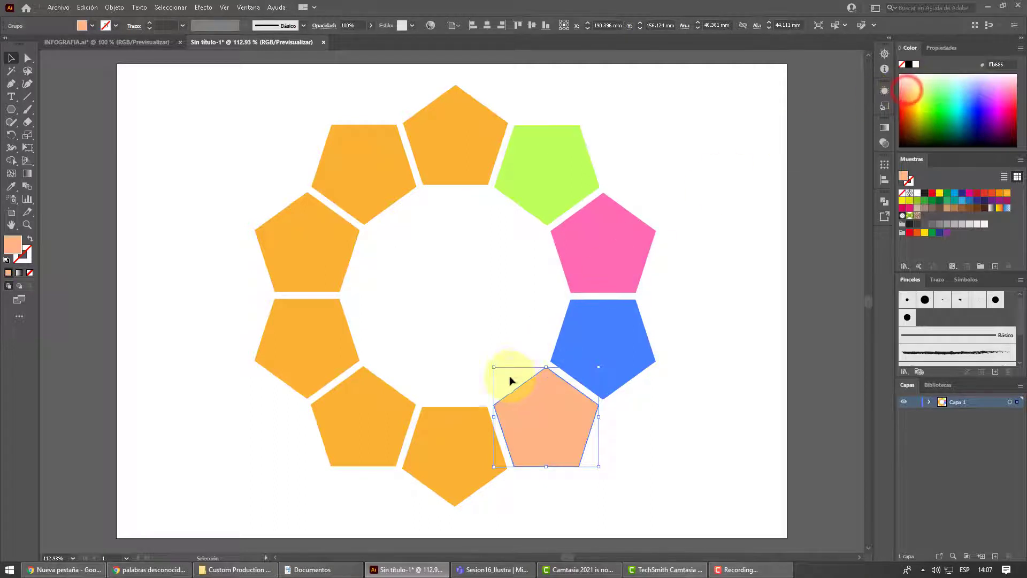
# Colour the bottom, left and top pentagons mint, pale orange, light blue, lavender, pink and peach.
pyautogui.click(448, 420)
pyautogui.click(950, 87)
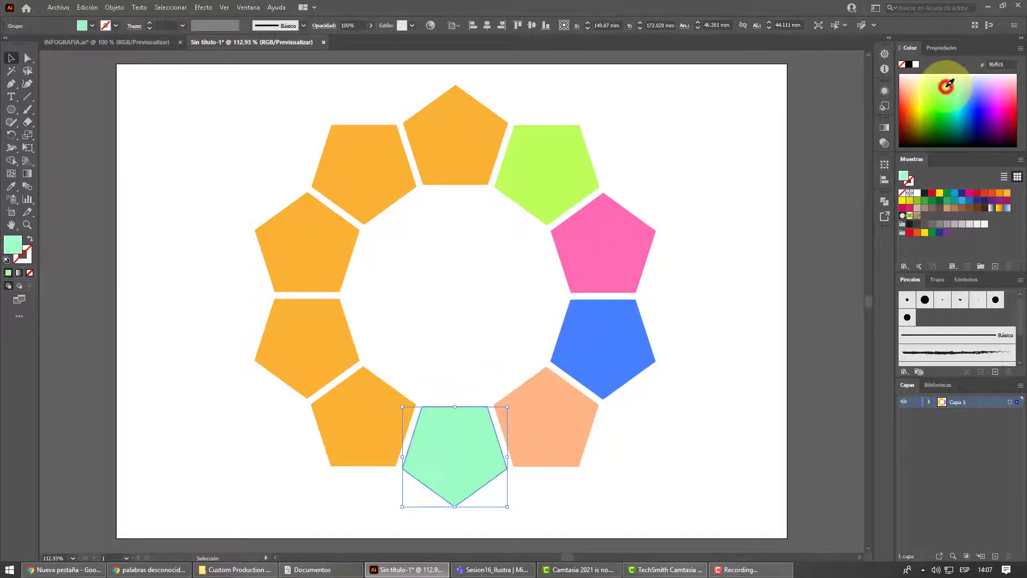
pyautogui.click(381, 397)
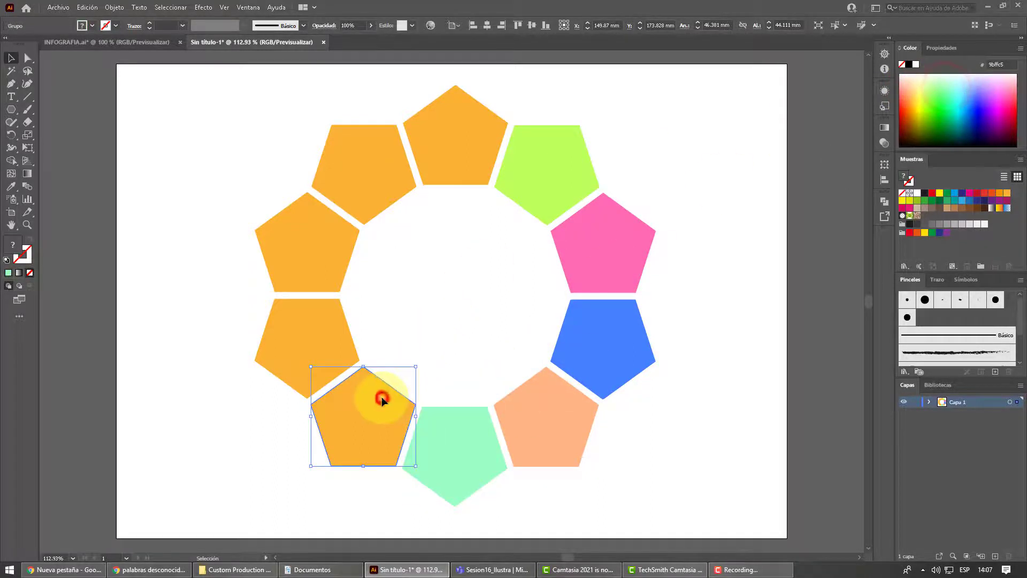
pyautogui.click(916, 87)
pyautogui.click(314, 328)
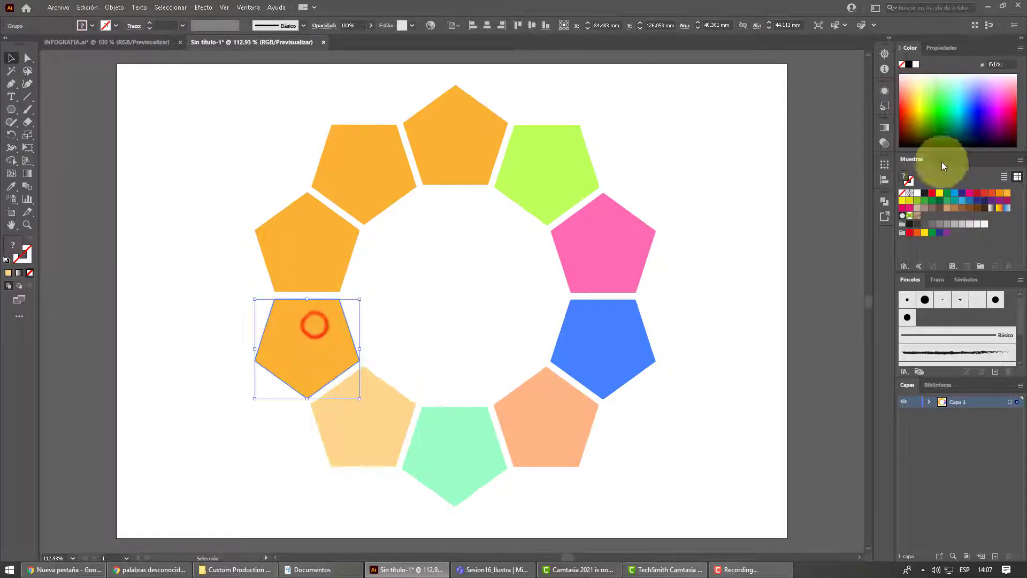
pyautogui.click(967, 92)
pyautogui.click(318, 247)
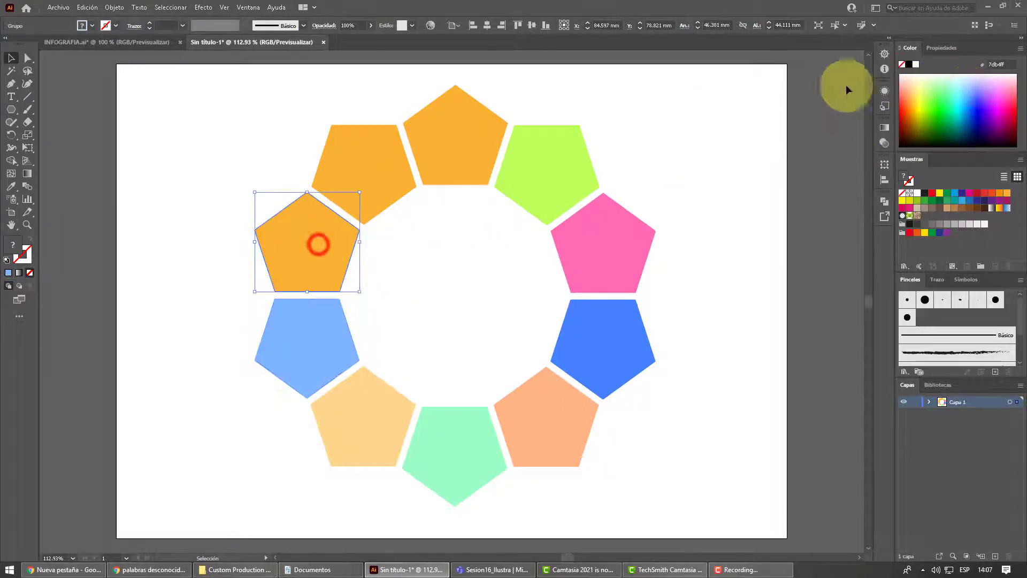
pyautogui.click(984, 88)
pyautogui.click(365, 156)
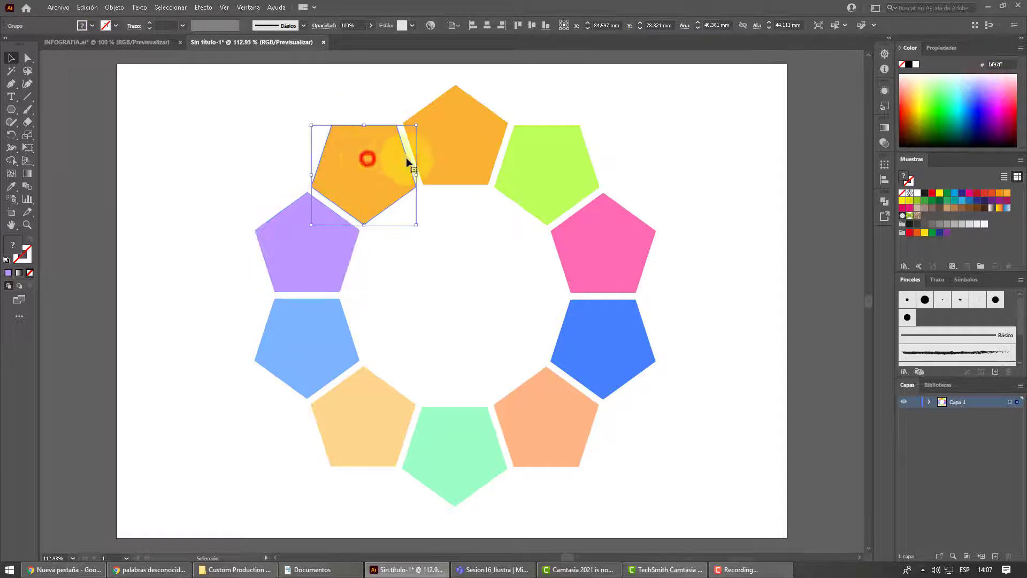
pyautogui.click(1010, 85)
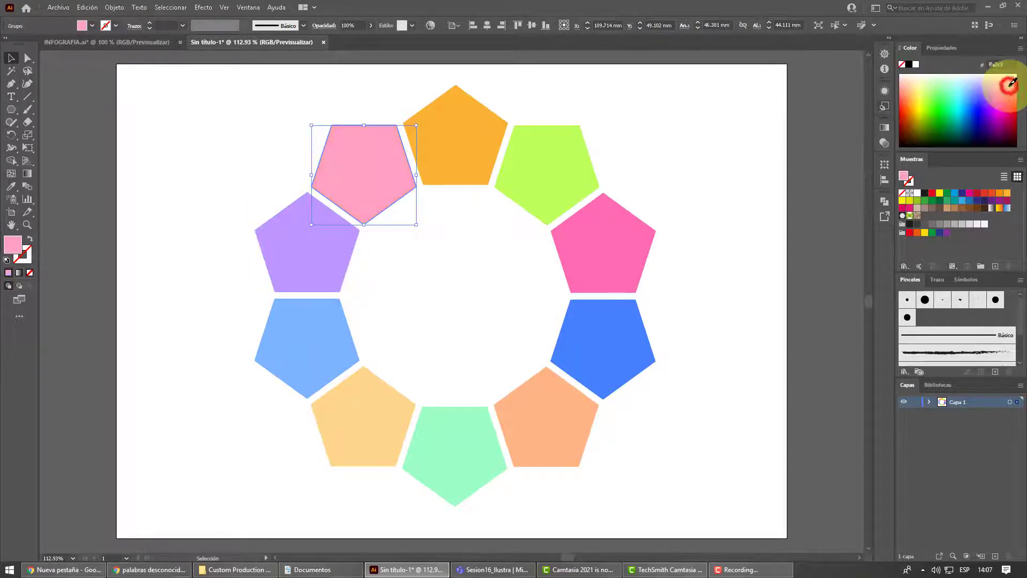
pyautogui.click(445, 141)
pyautogui.click(903, 86)
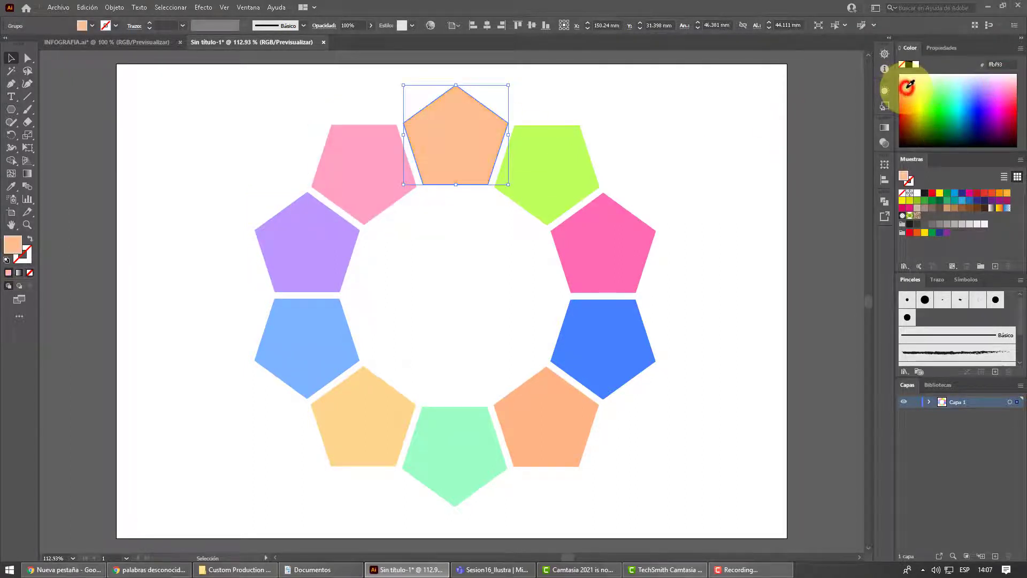
# Select all the pentagons and nudge the ring slightly downward.
pyautogui.click(706, 146)
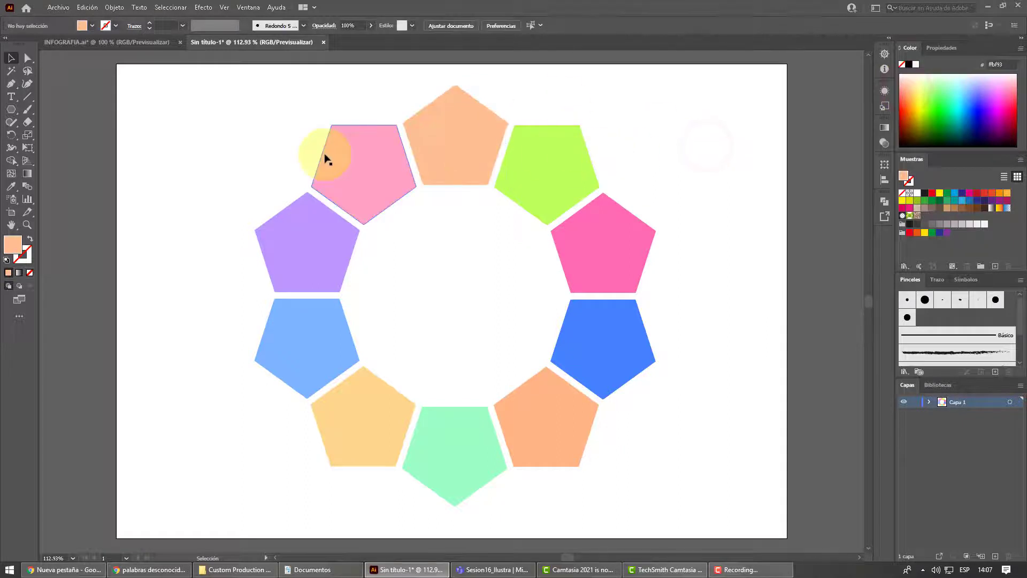
pyautogui.moveTo(229, 102); pyautogui.dragTo(677, 547)
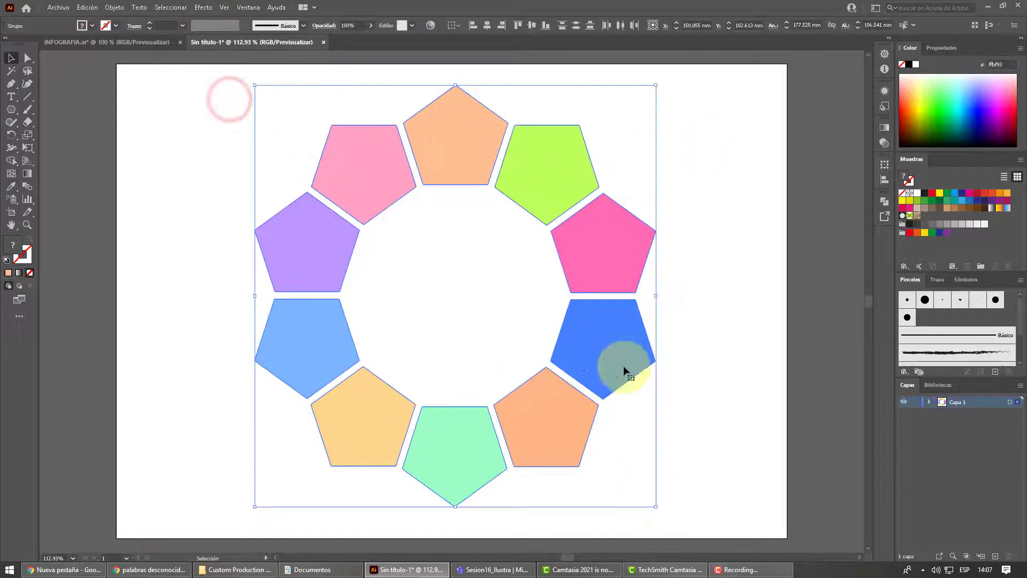
pyautogui.moveTo(613, 272); pyautogui.dragTo(613, 276)
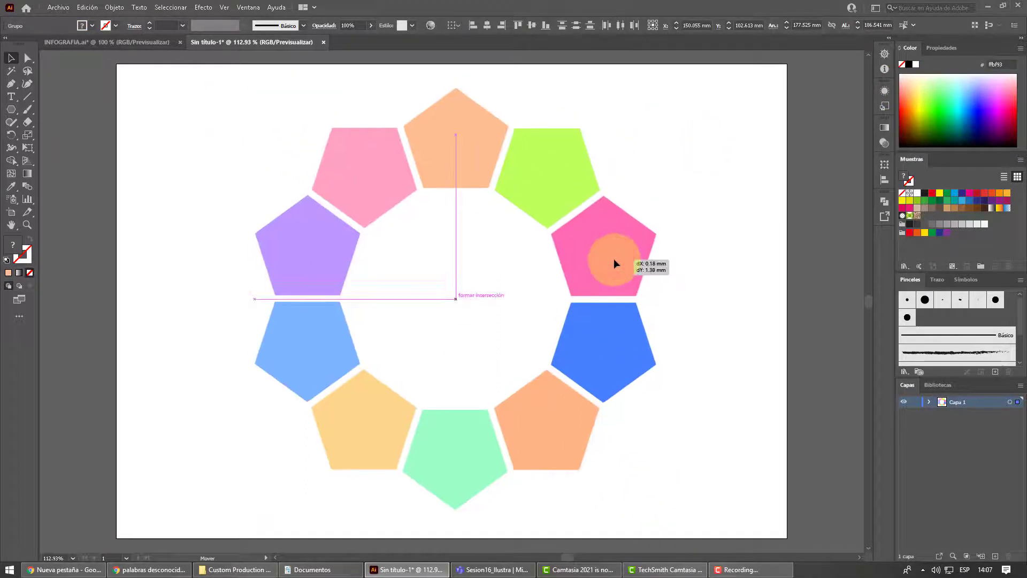
pyautogui.click(196, 139)
# After checking the reference, draw a small circle inside the ring below the top pentagon.
pyautogui.click(127, 42)
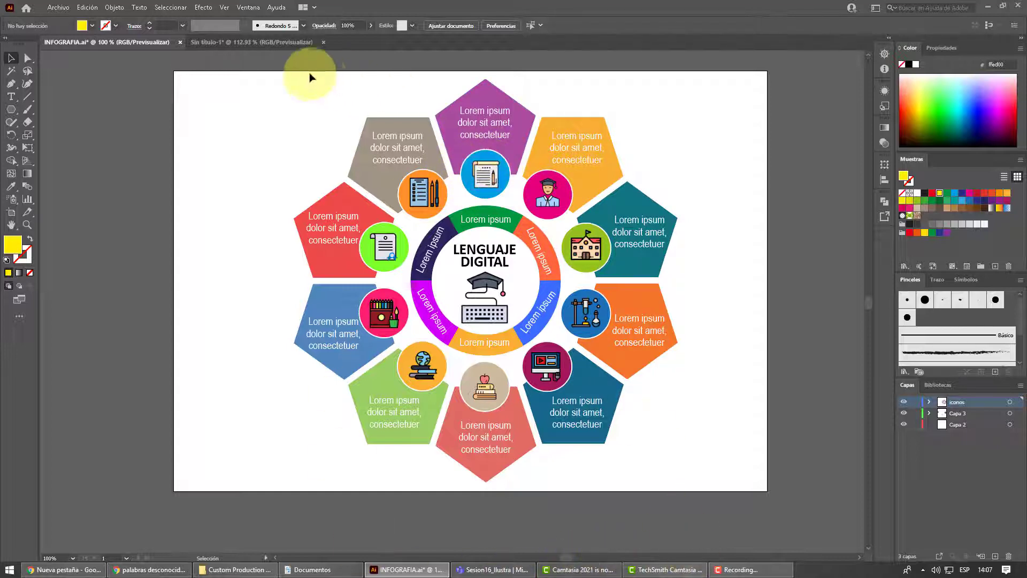
pyautogui.click(242, 42)
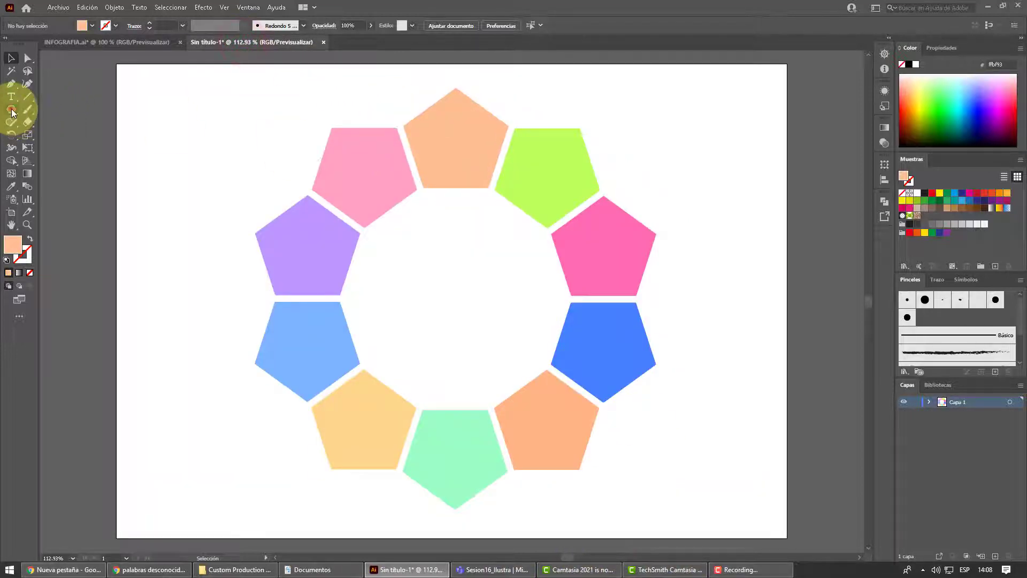
pyautogui.click(13, 111)
pyautogui.click(32, 135)
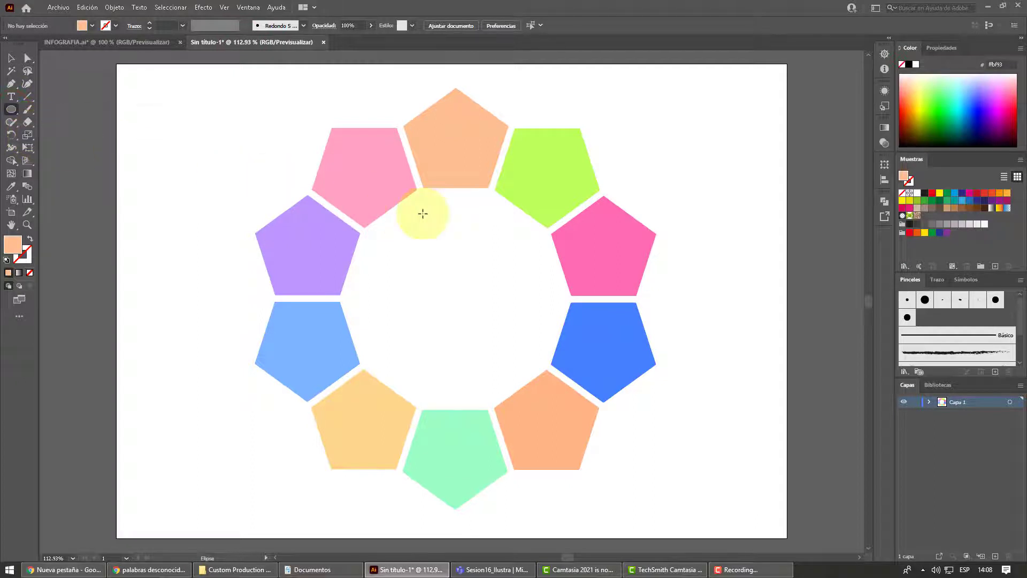
pyautogui.moveTo(438, 171); pyautogui.dragTo(461, 208)
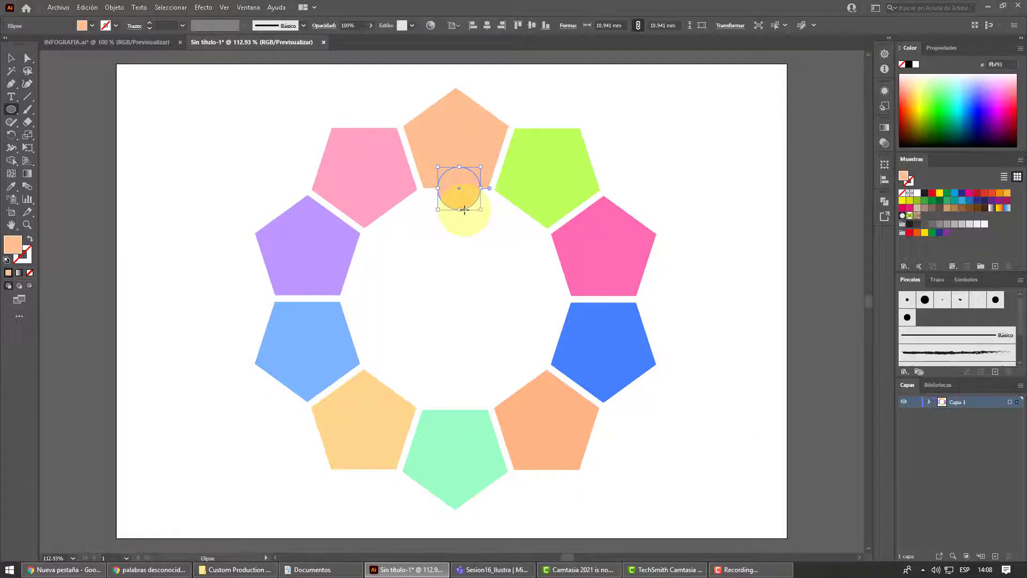
pyautogui.moveTo(464, 209); pyautogui.dragTo(463, 209)
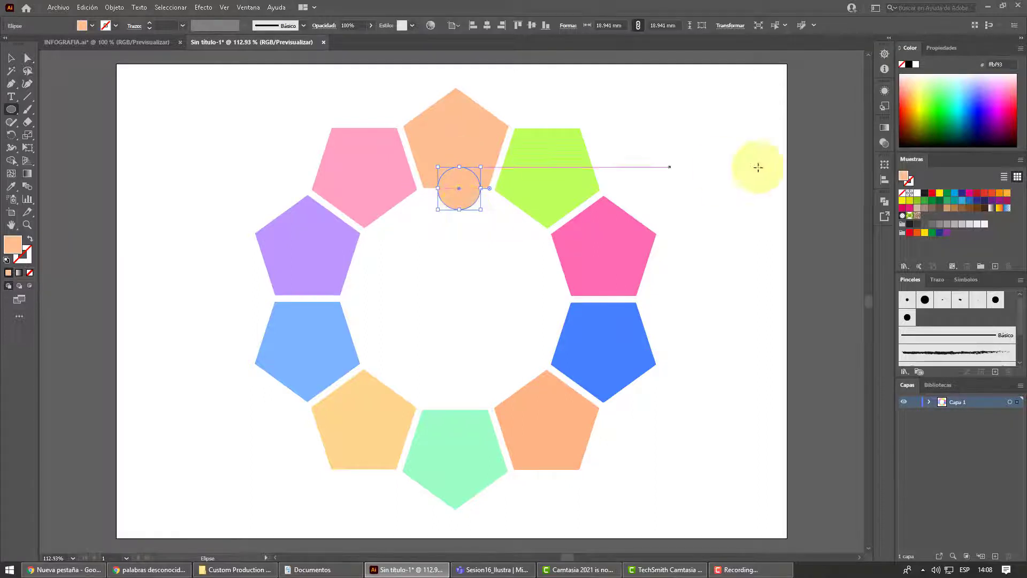
# Give the circle a white fill and black outline, leaving its 18.941 mm size unchanged.
pyautogui.click(917, 195)
pyautogui.click(116, 25)
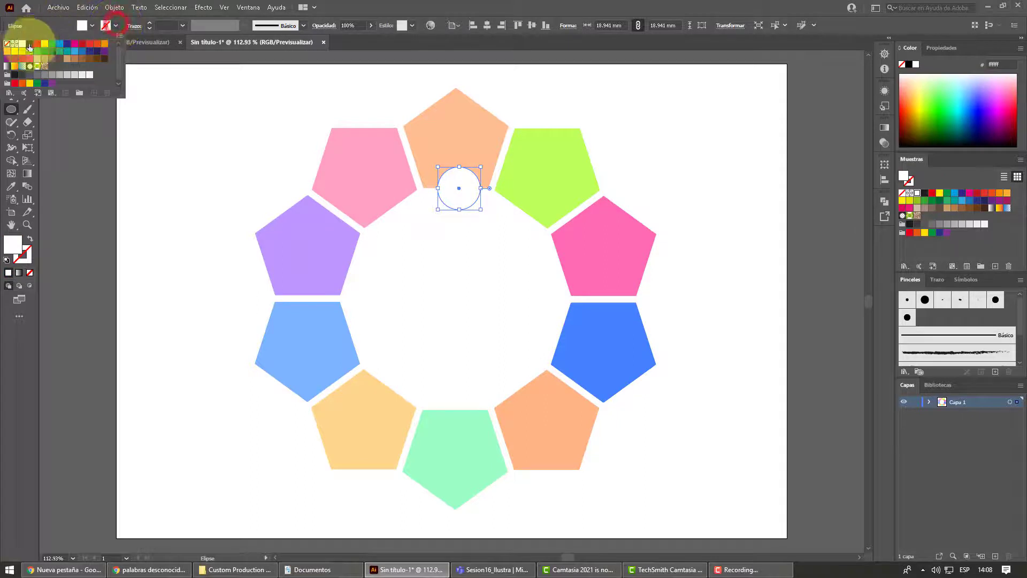
pyautogui.click(29, 45)
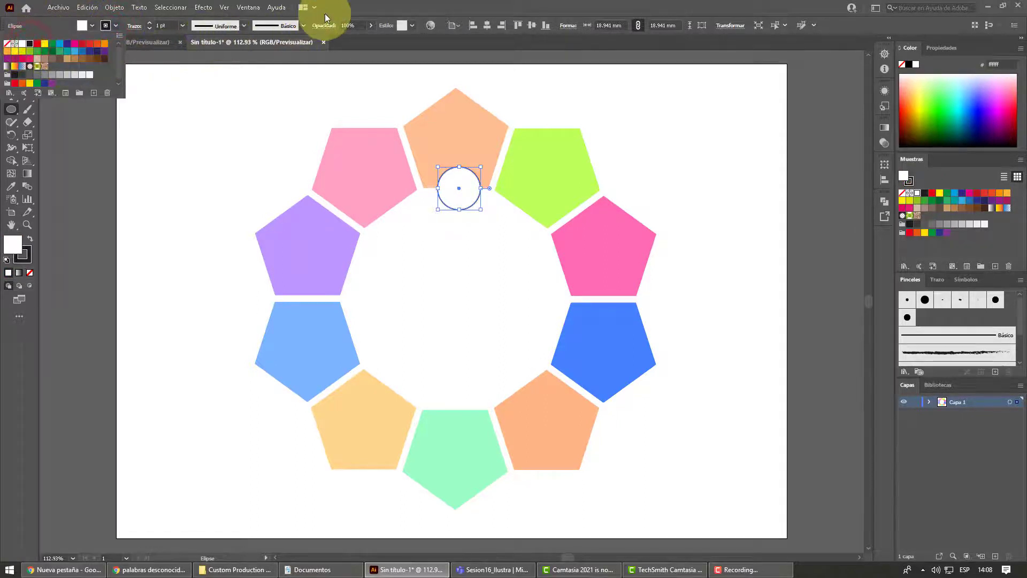
pyautogui.click(341, 7)
pyautogui.click(631, 125)
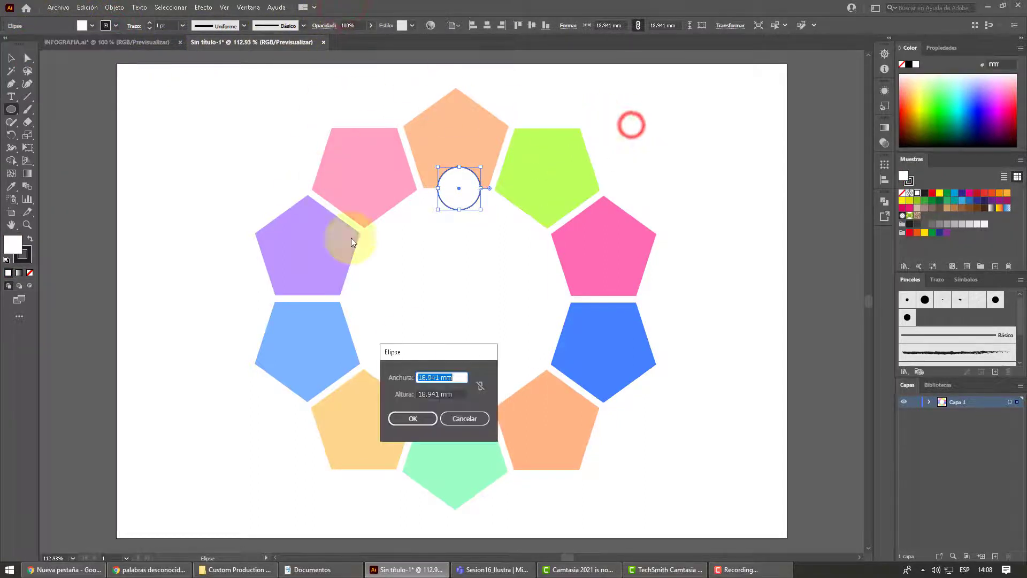
pyautogui.click(455, 418)
# Move the circle about 1.33 mm left to centre it, then reselect it.
pyautogui.click(11, 58)
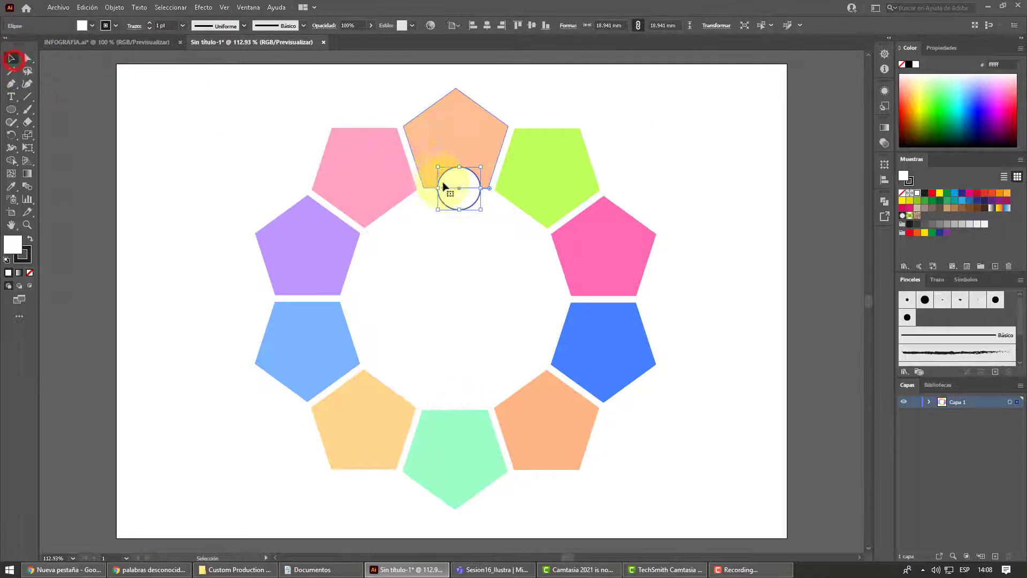
pyautogui.moveTo(467, 201); pyautogui.dragTo(464, 201)
pyautogui.click(466, 251)
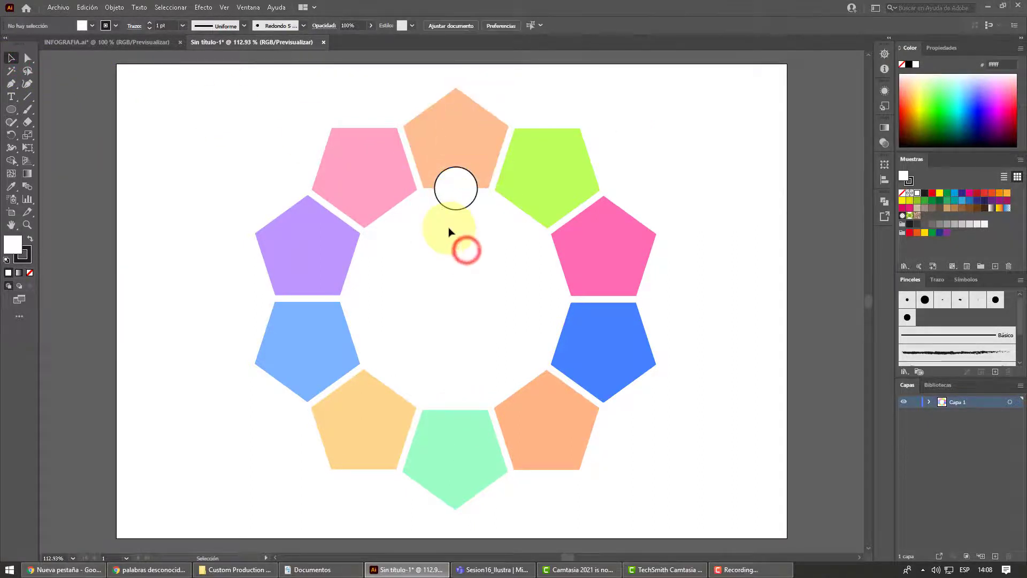
pyautogui.click(458, 198)
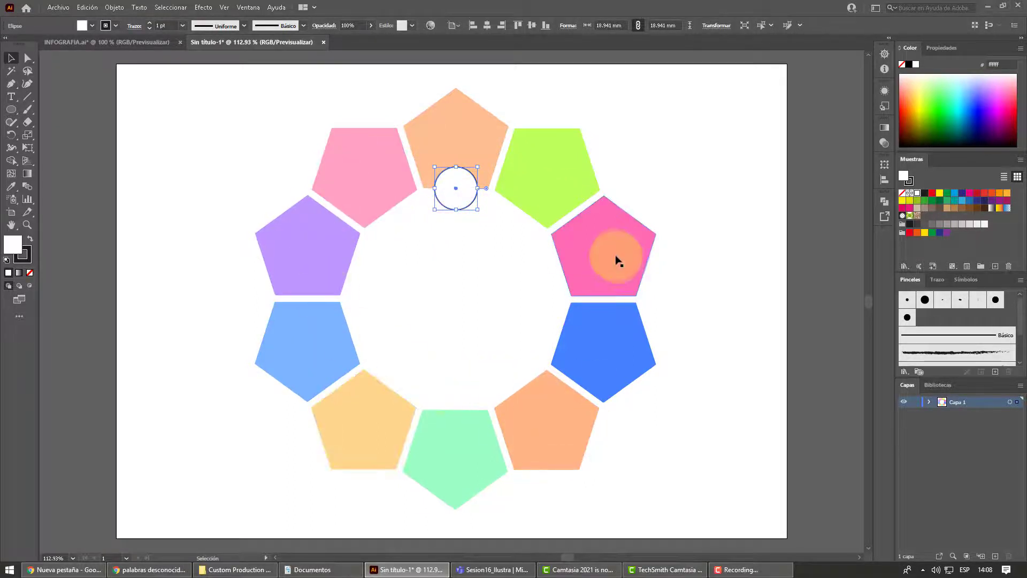
# Apply Distort & Transform > Transform to the circle with Copies 9 and Angle 36°.
pyautogui.click(206, 7)
pyautogui.click(234, 103)
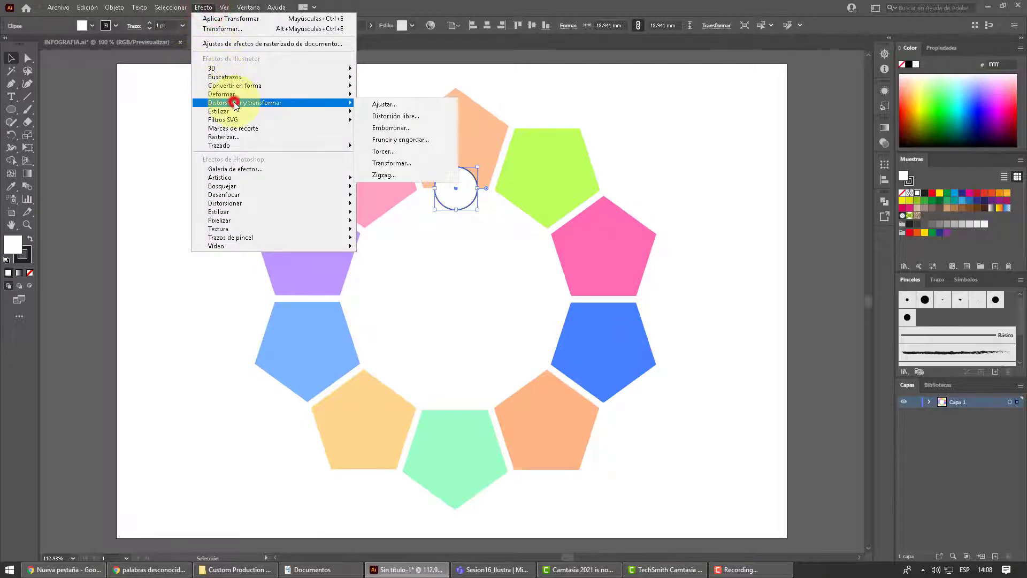
pyautogui.click(397, 163)
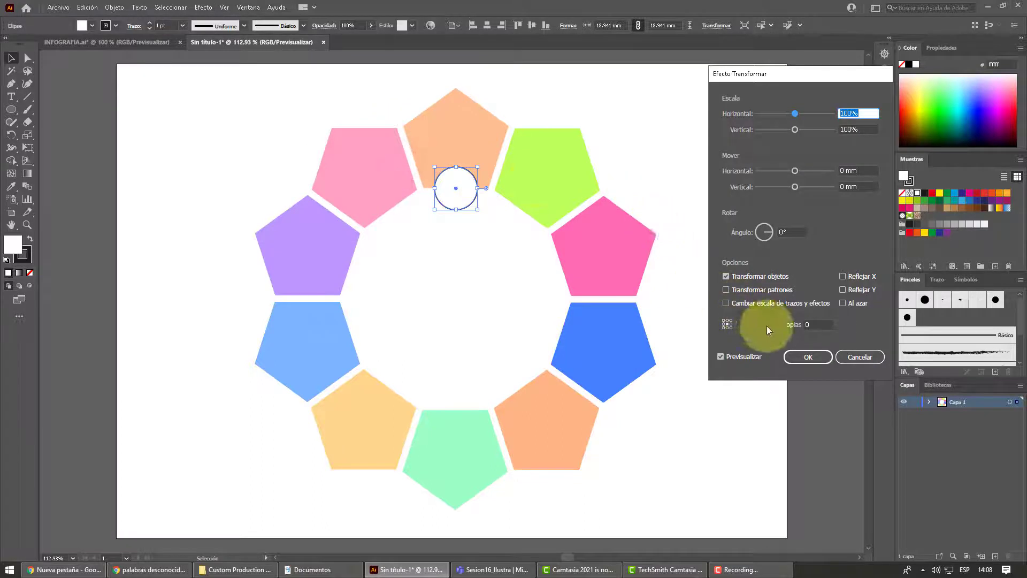
pyautogui.click(815, 324)
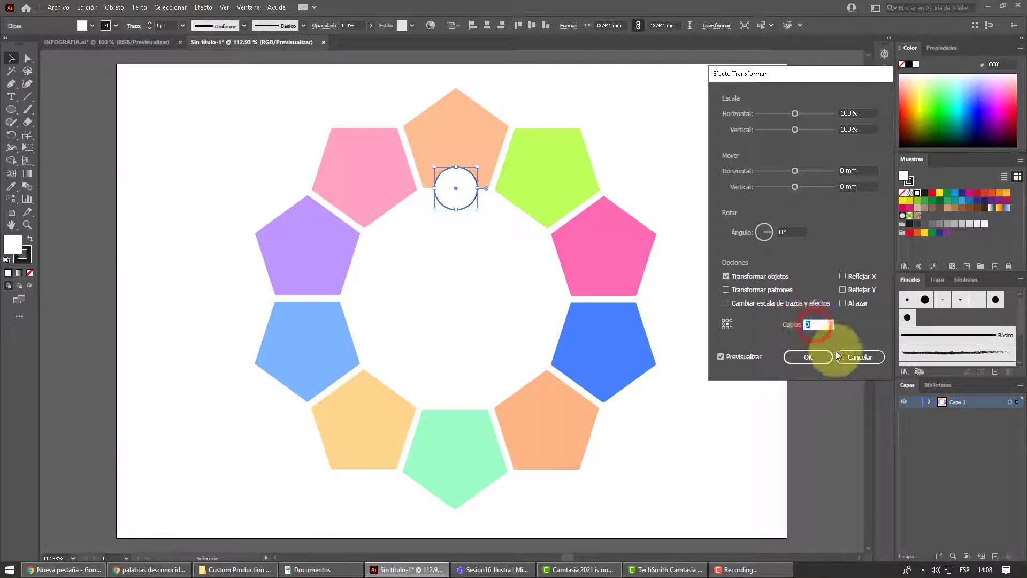
pyautogui.write('9')
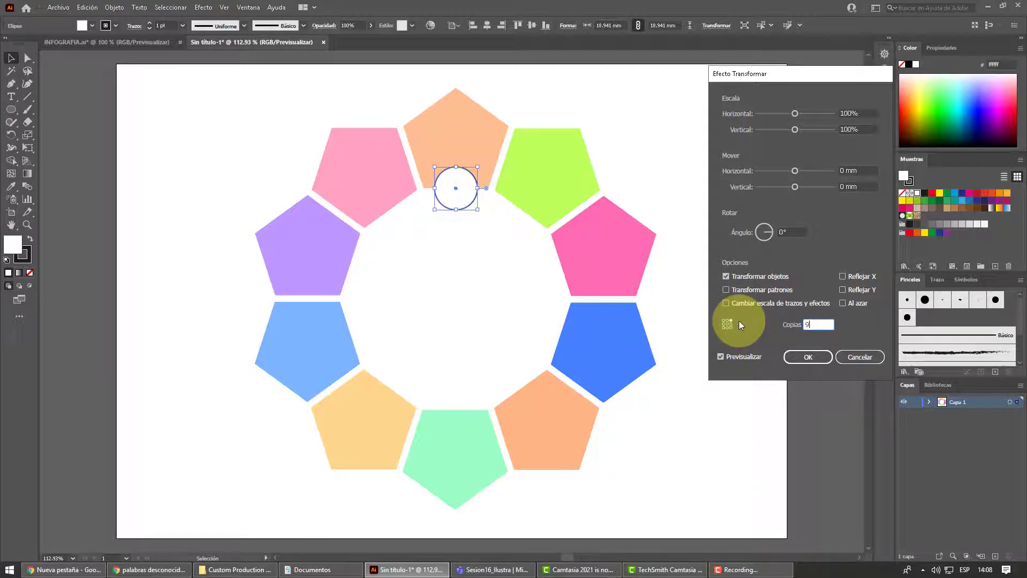
pyautogui.click(787, 232)
pyautogui.write('36')
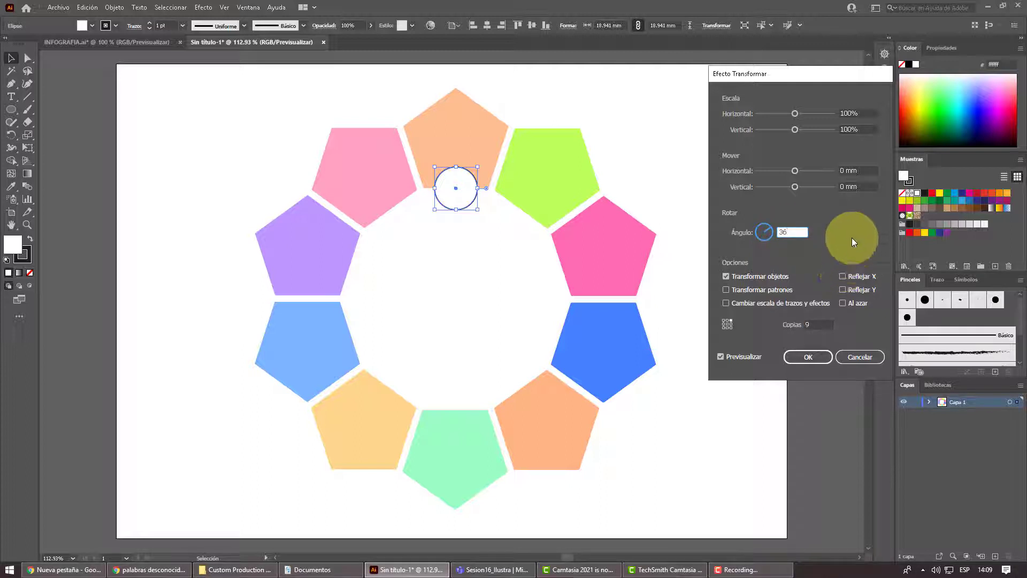
# Push the copies' horizontal offset outward into a ring and raise the vertical offset to 5 mm.
pyautogui.click(858, 172)
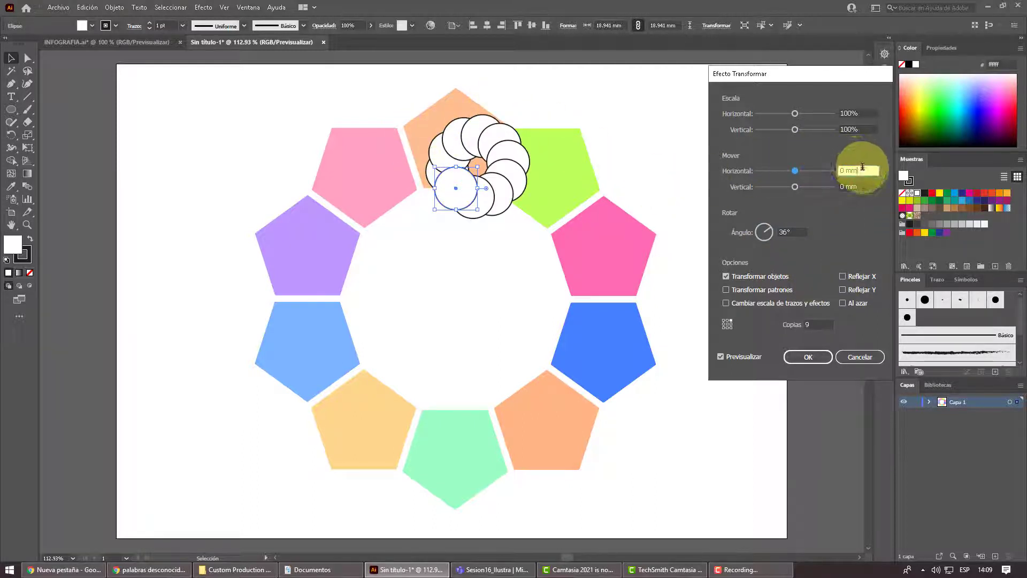
pyautogui.doubleClick(863, 169)
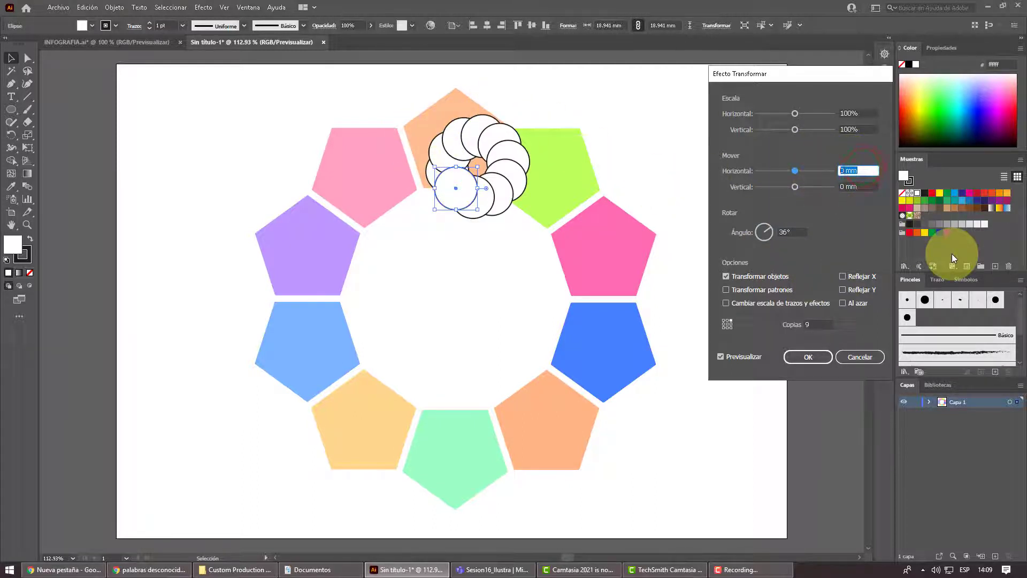
pyautogui.press('Down')
pyautogui.press('Down')
pyautogui.press('Down')
pyautogui.press('Down')
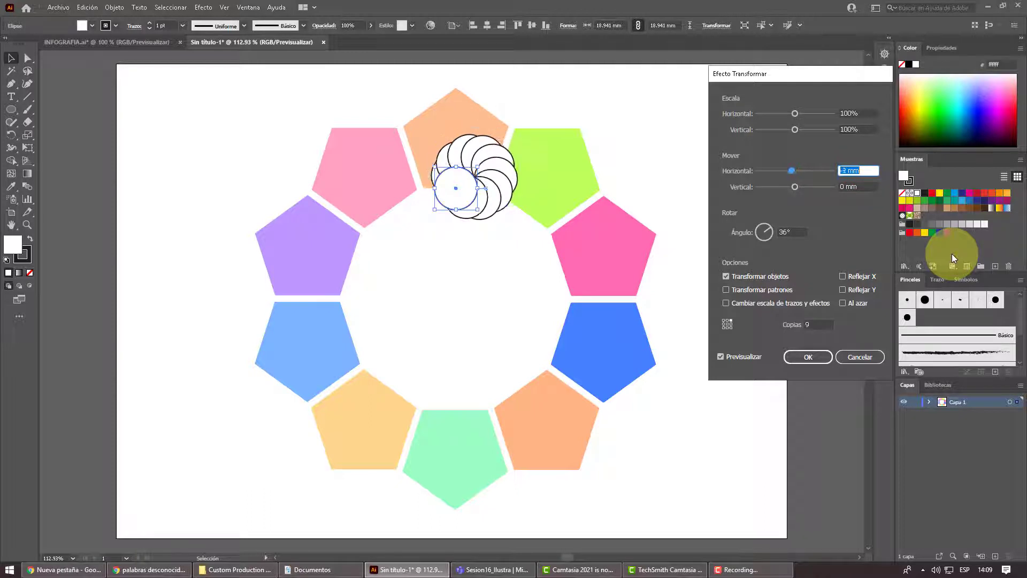
pyautogui.press('Down')
pyautogui.press('Down')
pyautogui.press('Down')
pyautogui.press('Down')
pyautogui.press('Down')
pyautogui.press('Down')
pyautogui.press('Down')
pyautogui.press('Down')
pyautogui.press('Down')
pyautogui.press('Down')
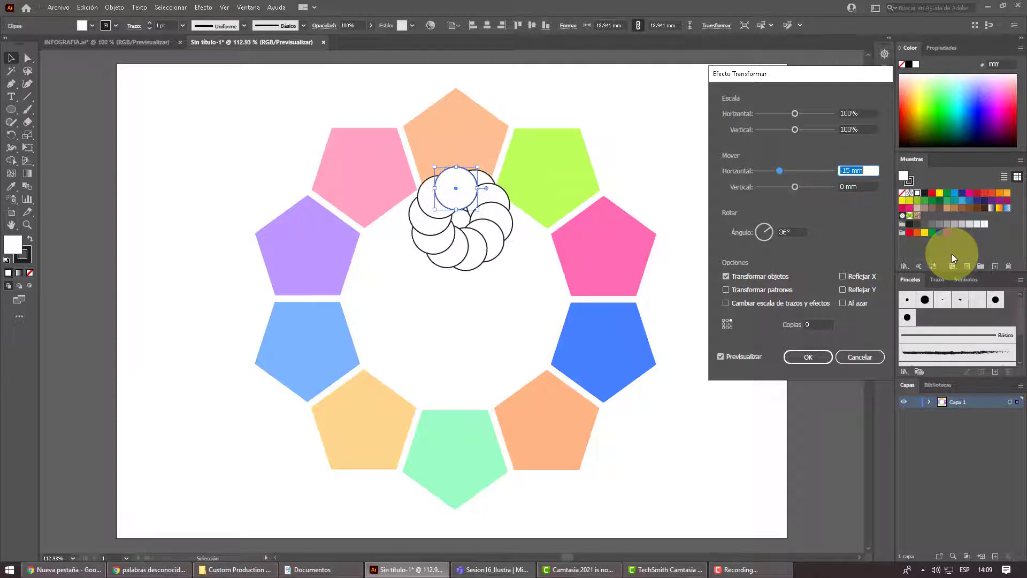
pyautogui.press('Down')
pyautogui.press('Down')
pyautogui.press('Down')
pyautogui.press('Down')
pyautogui.press('Down')
pyautogui.press('Down')
pyautogui.press('Down')
pyautogui.press('Down')
pyautogui.press('Down')
pyautogui.press('Down')
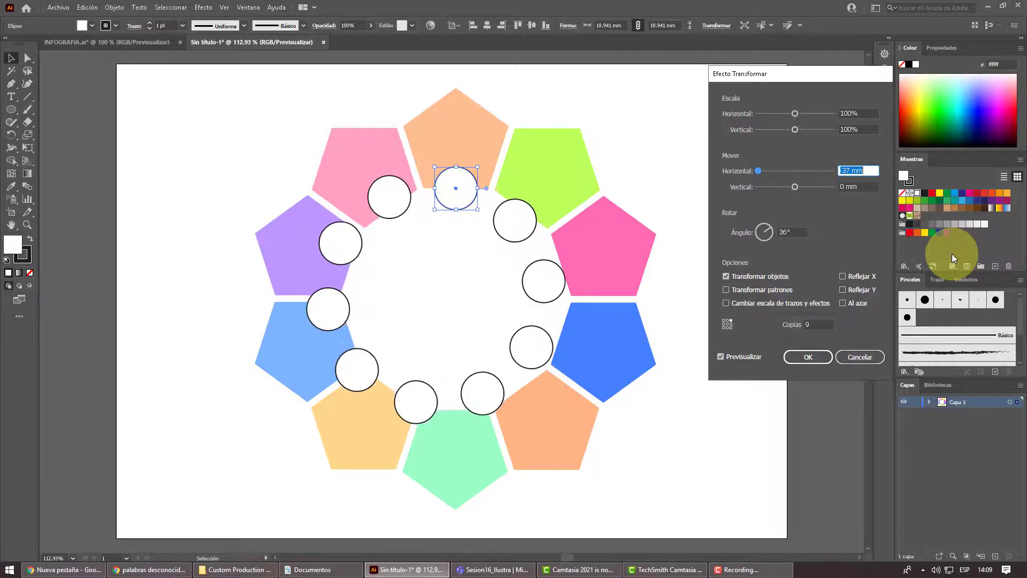
pyautogui.press('Down')
pyautogui.press('Down')
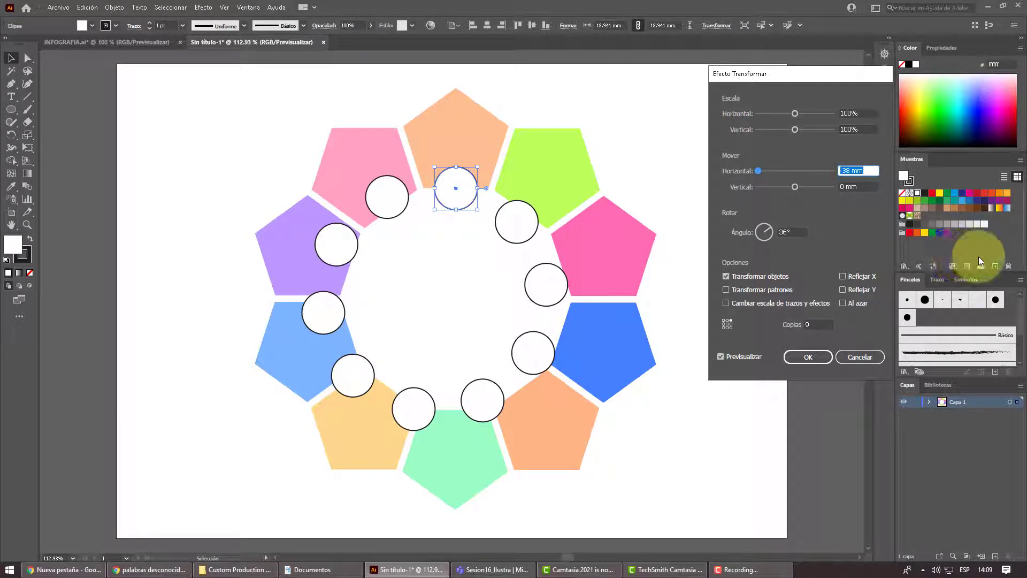
pyautogui.click(863, 188)
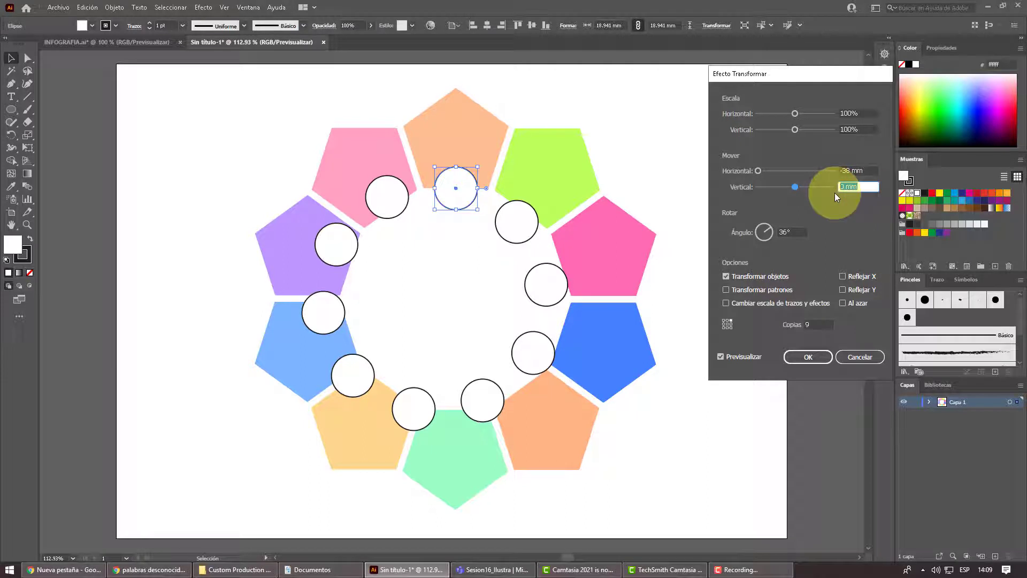
pyautogui.press('Up')
pyautogui.press('Up')
pyautogui.press('Up')
pyautogui.press('Up')
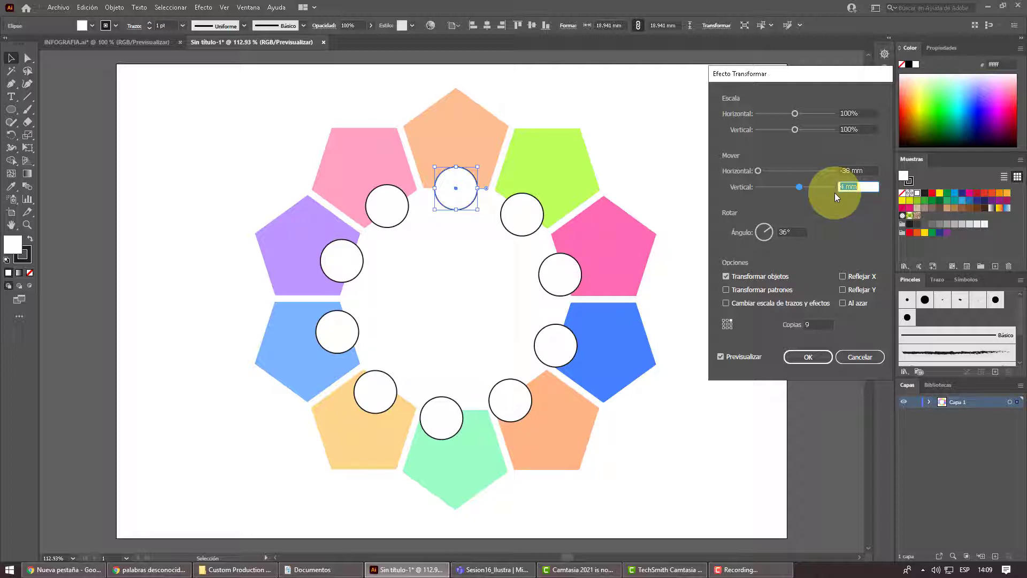
pyautogui.press('Up')
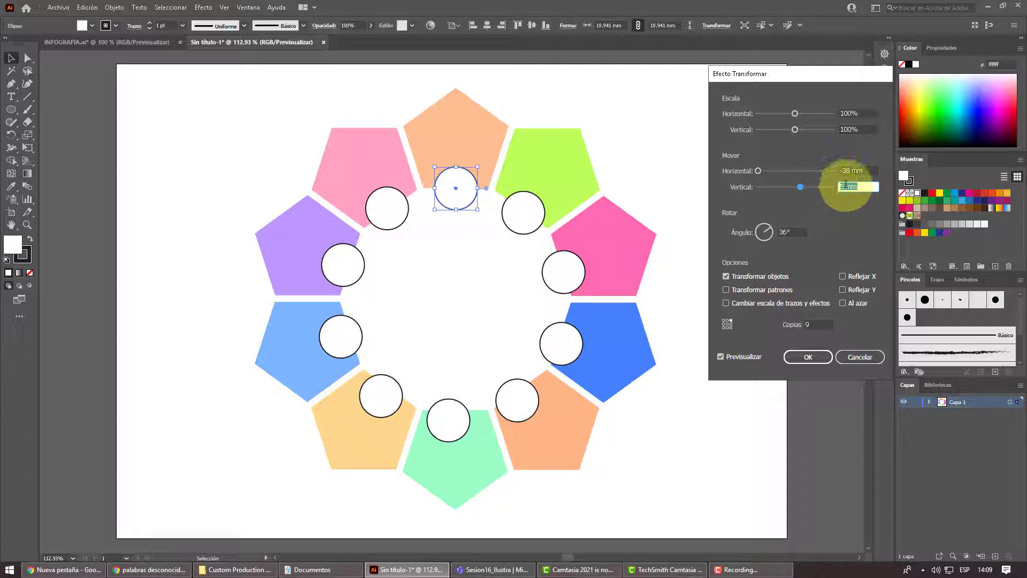
# Fine-tune both offsets, settling on a horizontal offset of -37 mm.
pyautogui.click(864, 171)
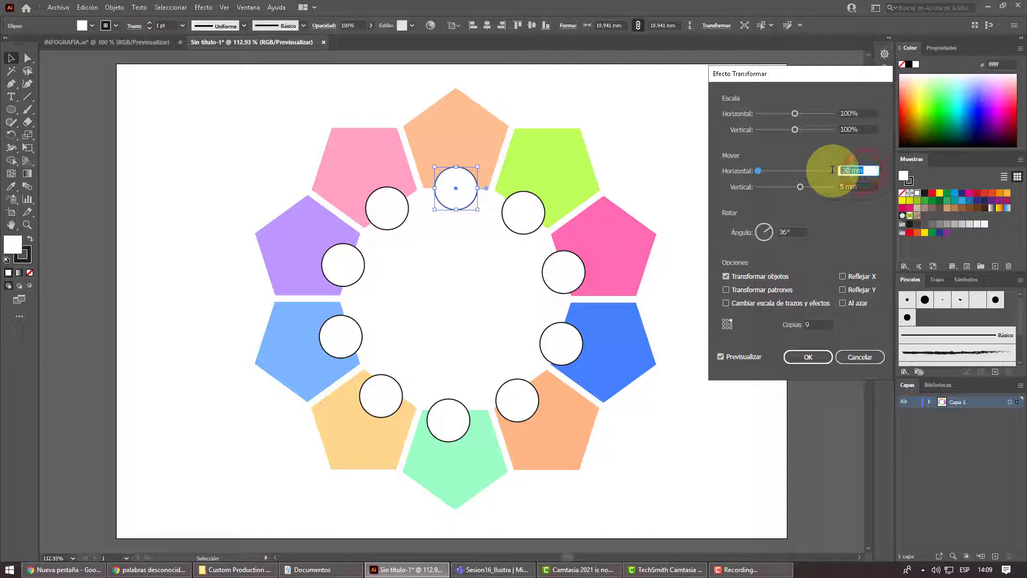
pyautogui.press('Down')
pyautogui.press('Down')
pyautogui.press('Up')
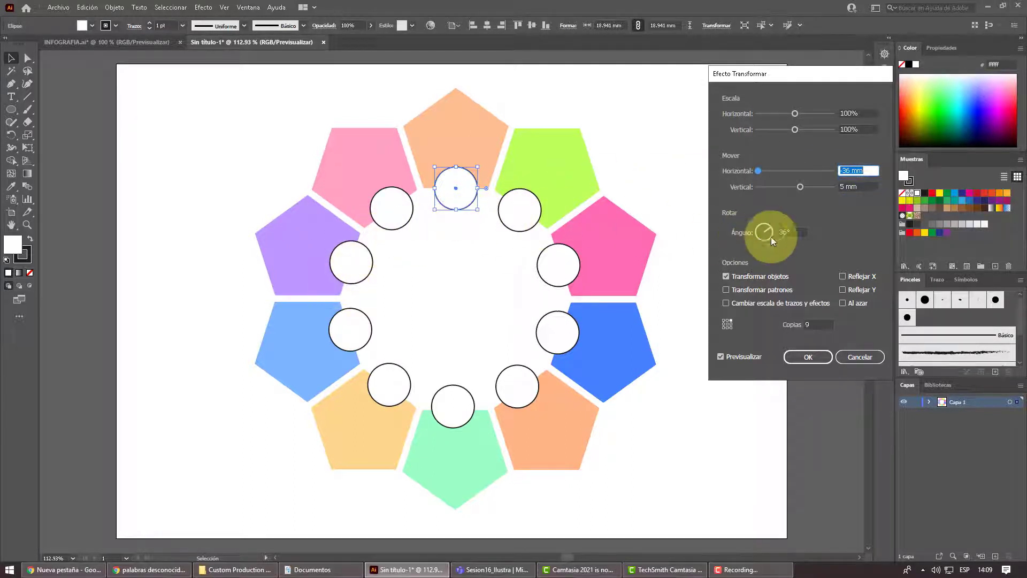
pyautogui.moveTo(863, 187); pyautogui.dragTo(838, 187)
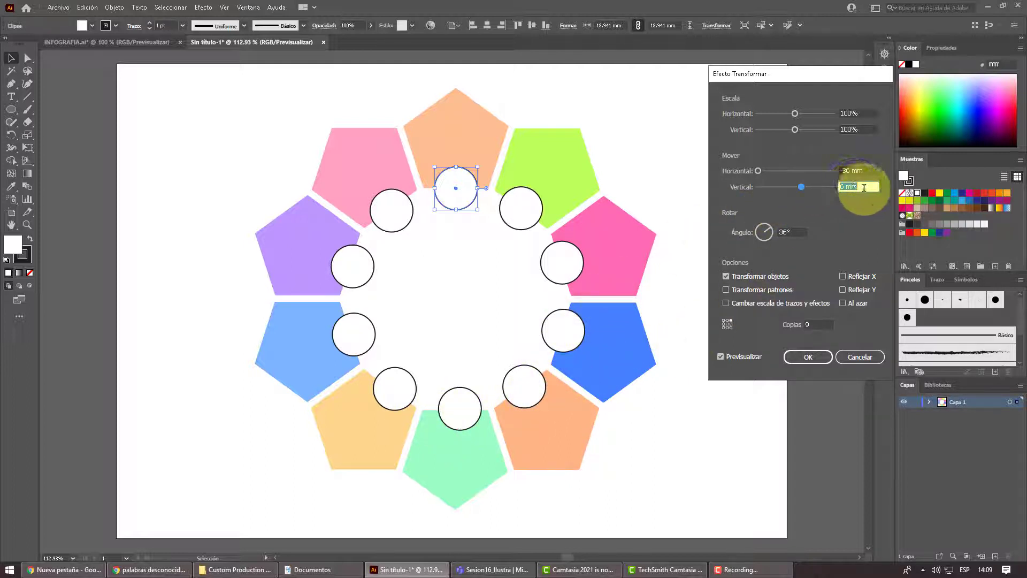
pyautogui.moveTo(863, 188); pyautogui.dragTo(827, 191)
pyautogui.press('Up')
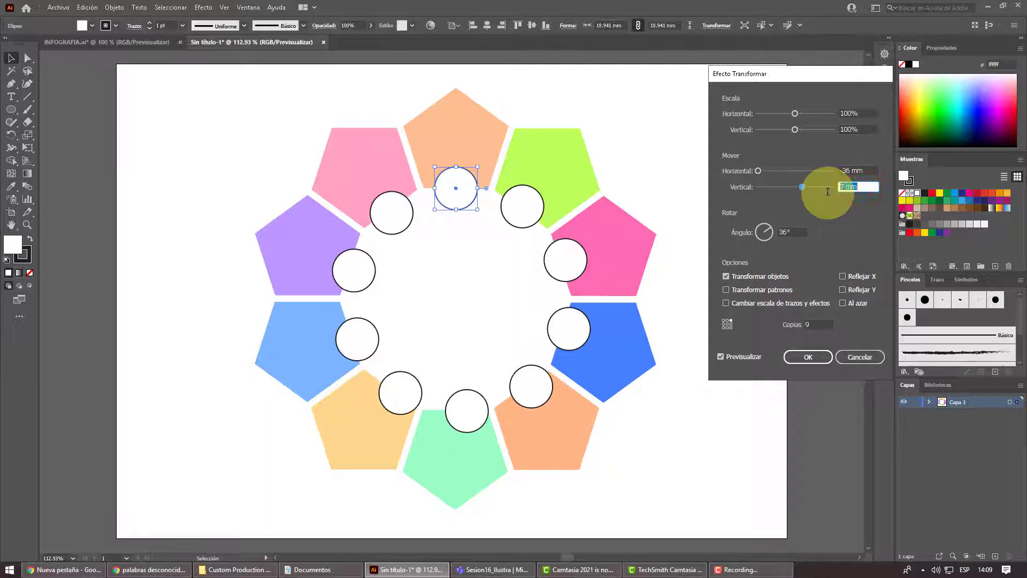
pyautogui.press('Down')
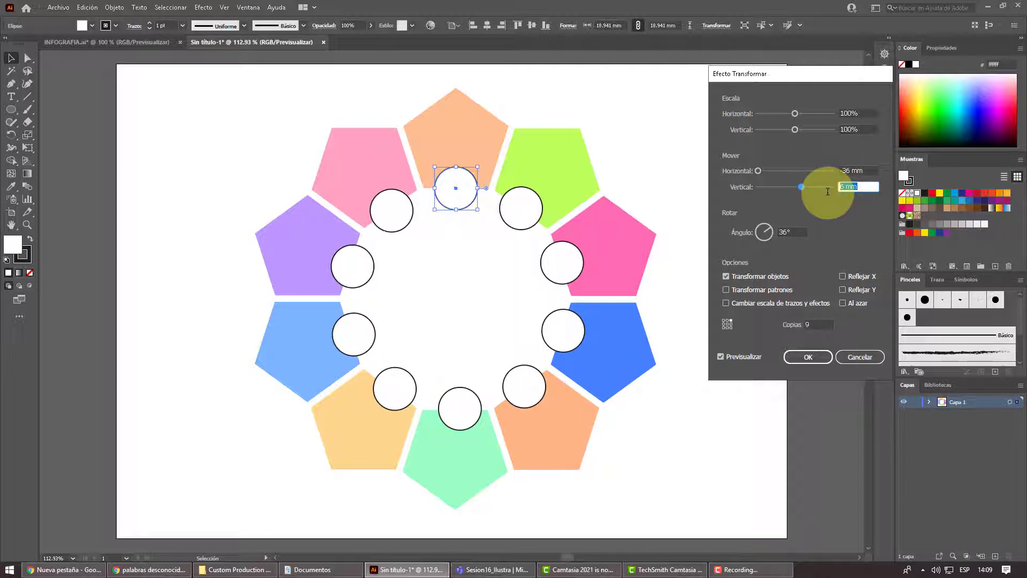
pyautogui.press('Down')
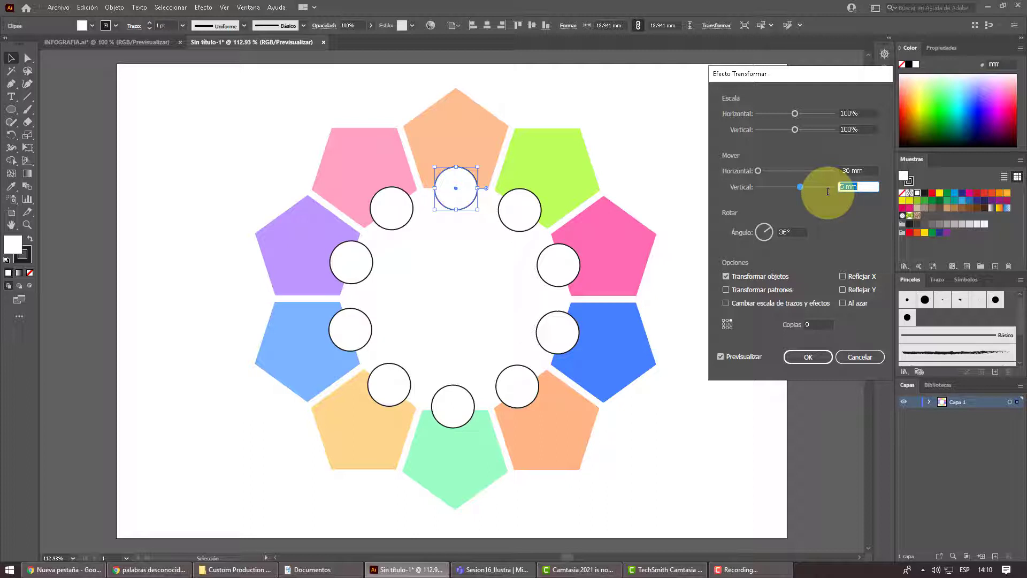
pyautogui.click(856, 170)
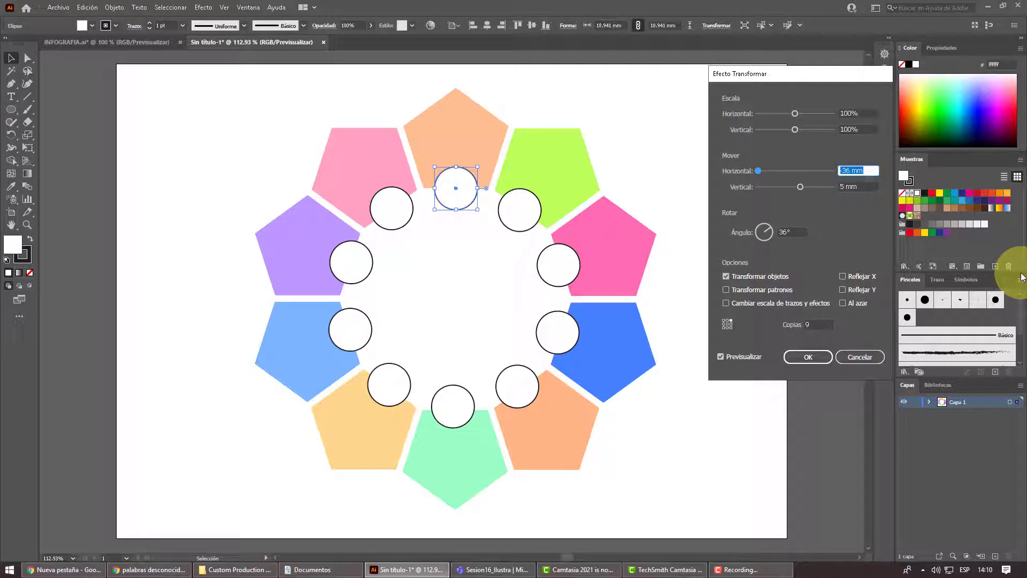
pyautogui.press('Down')
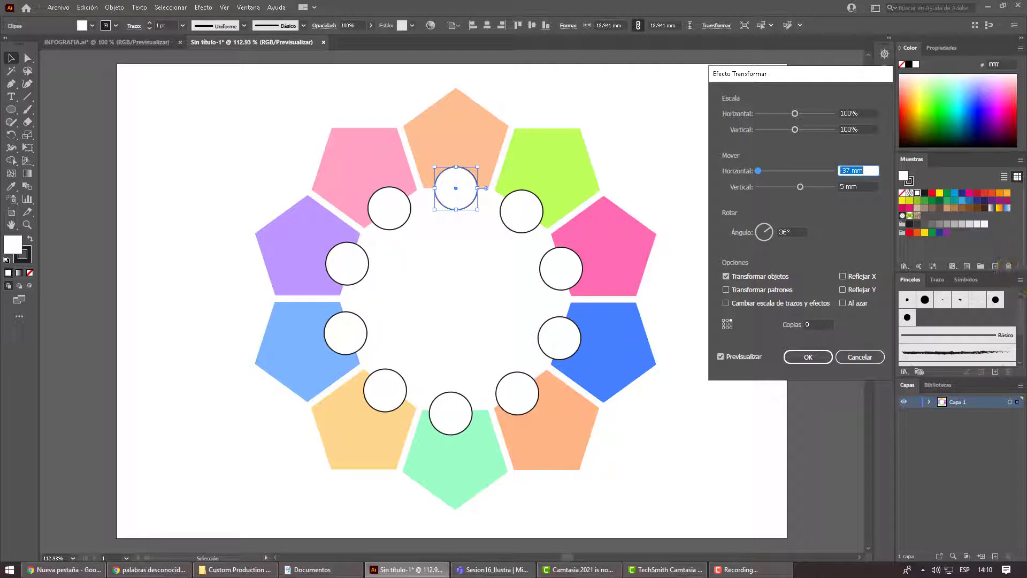
# Change the horizontal offset to -36 mm and return the vertical offset to 5 mm.
pyautogui.click(857, 186)
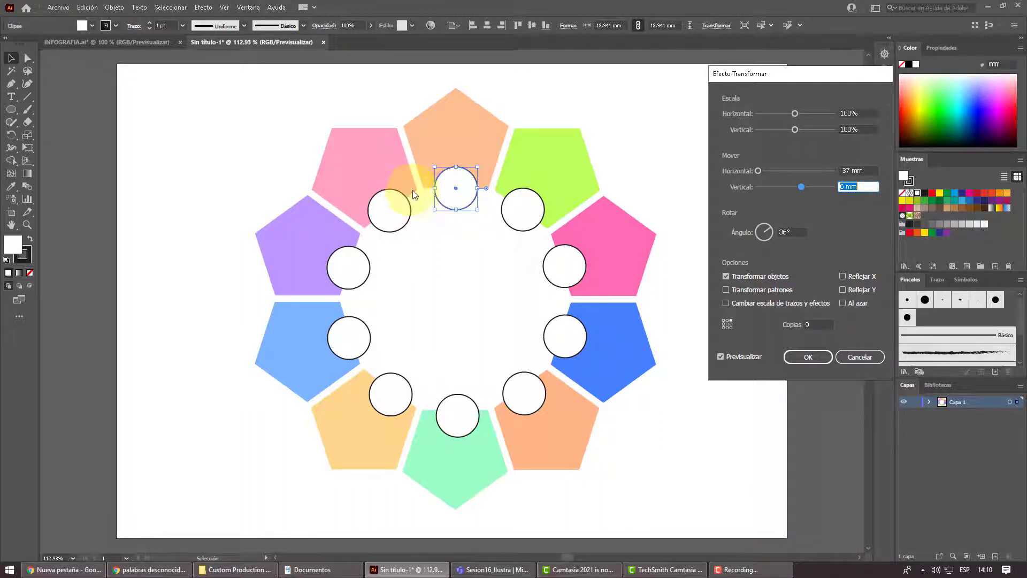
pyautogui.click(855, 170)
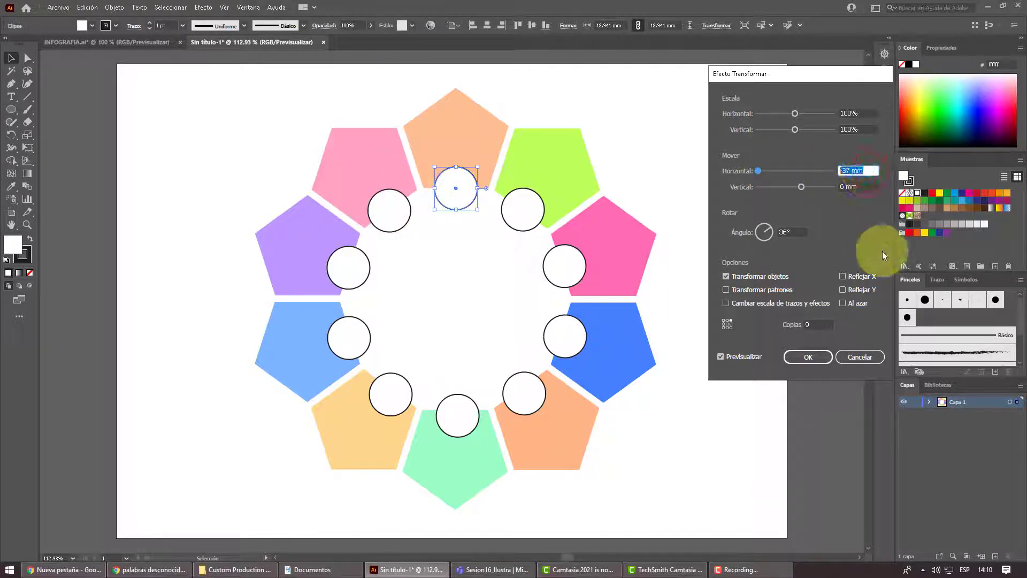
pyautogui.press('Up')
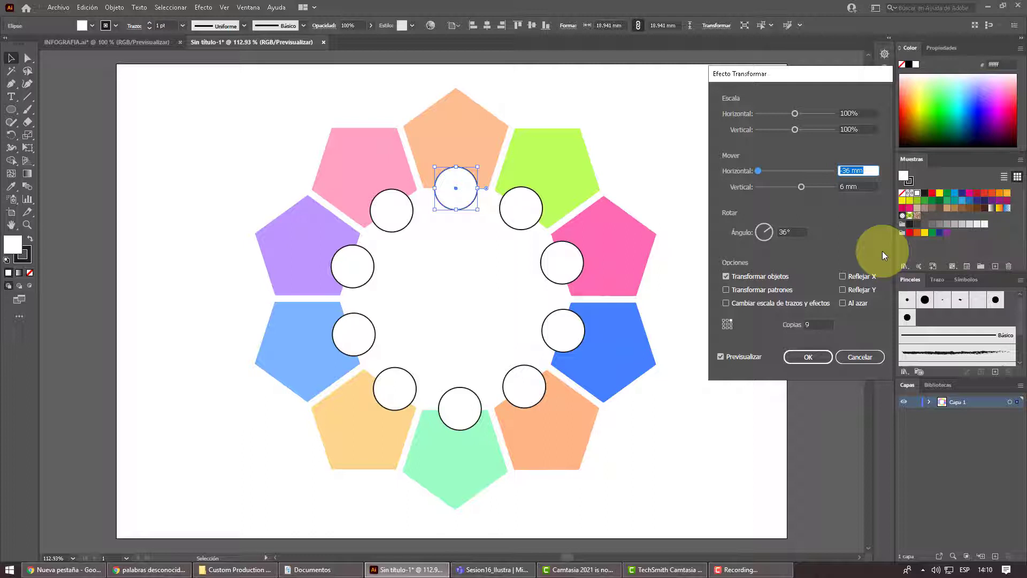
pyautogui.click(862, 186)
pyautogui.press('Down')
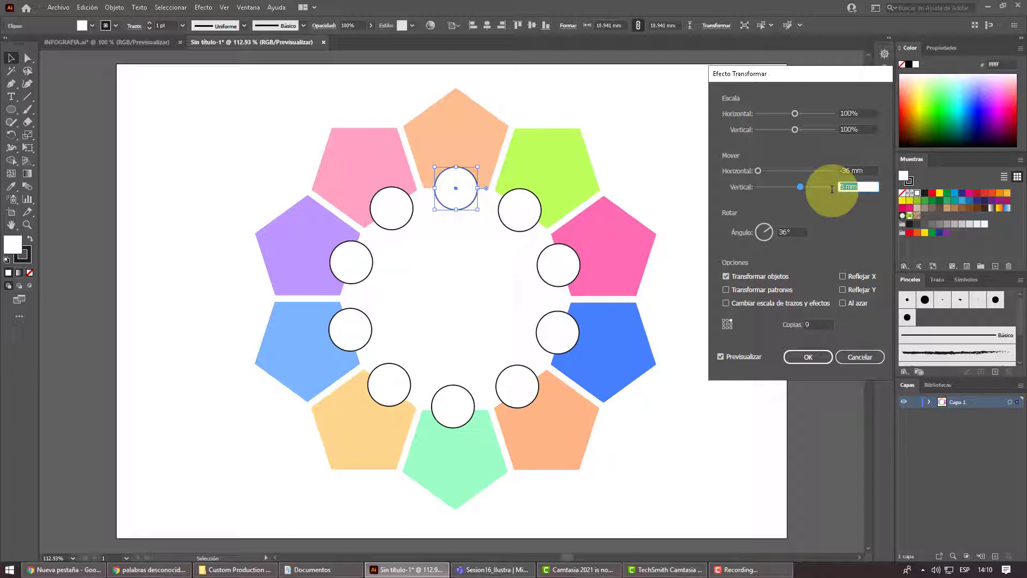
# Compare against -37 mm, then settle on a -36 mm horizontal and 5 mm vertical offset.
pyautogui.click(866, 170)
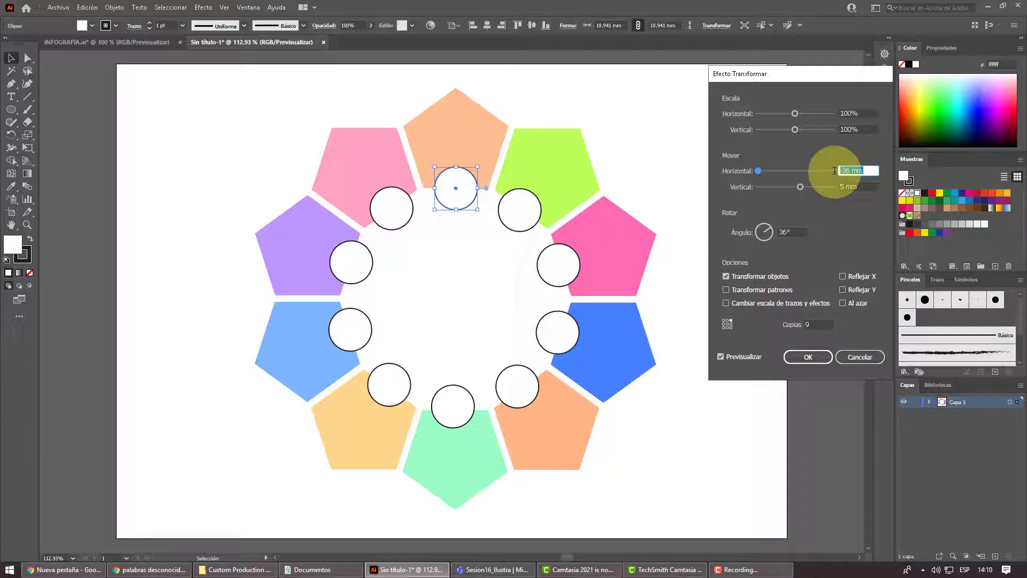
pyautogui.press('Down')
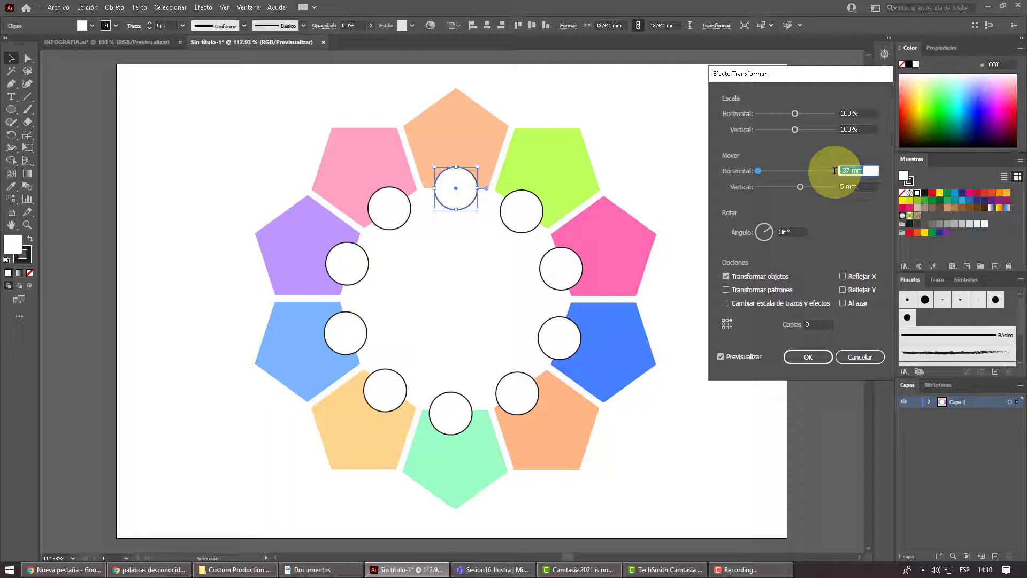
pyautogui.press('Up')
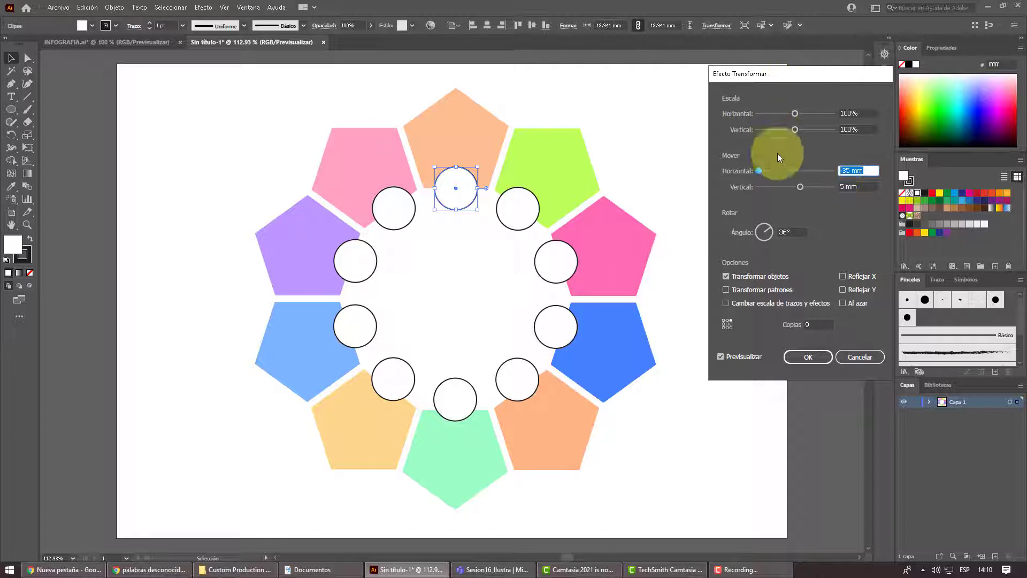
pyautogui.click(859, 187)
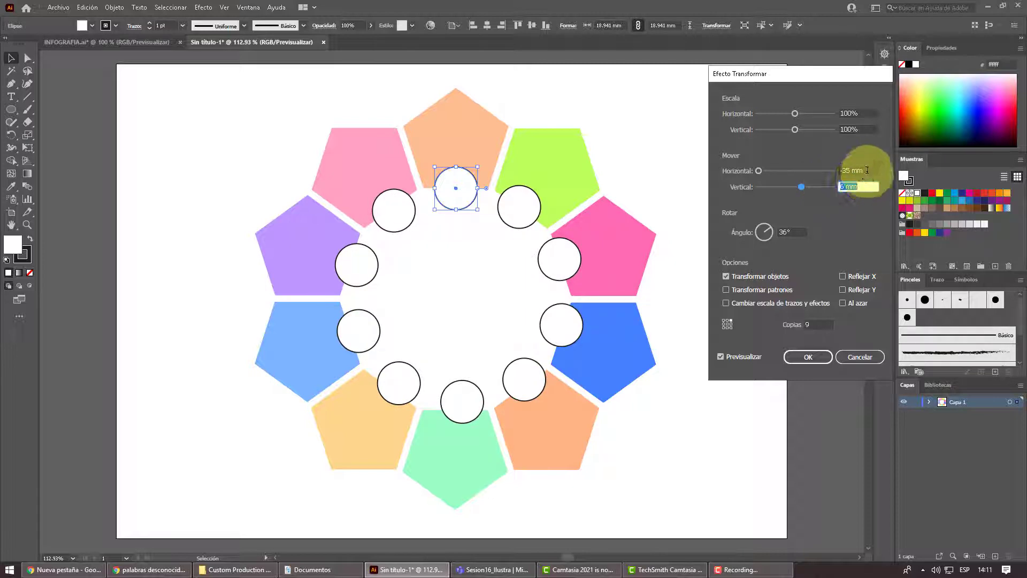
pyautogui.moveTo(866, 170); pyautogui.dragTo(837, 170)
pyautogui.press('Down')
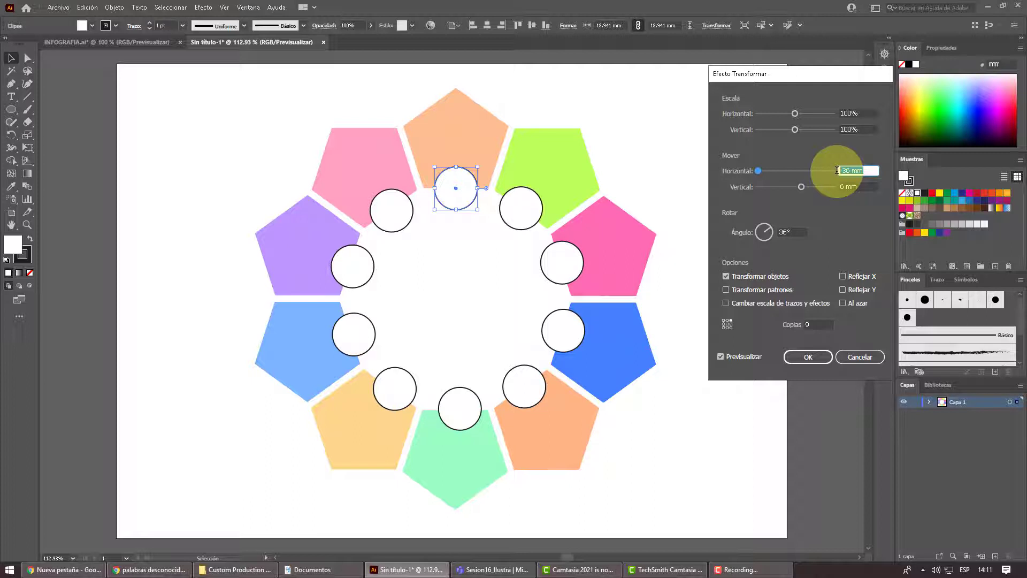
pyautogui.click(859, 186)
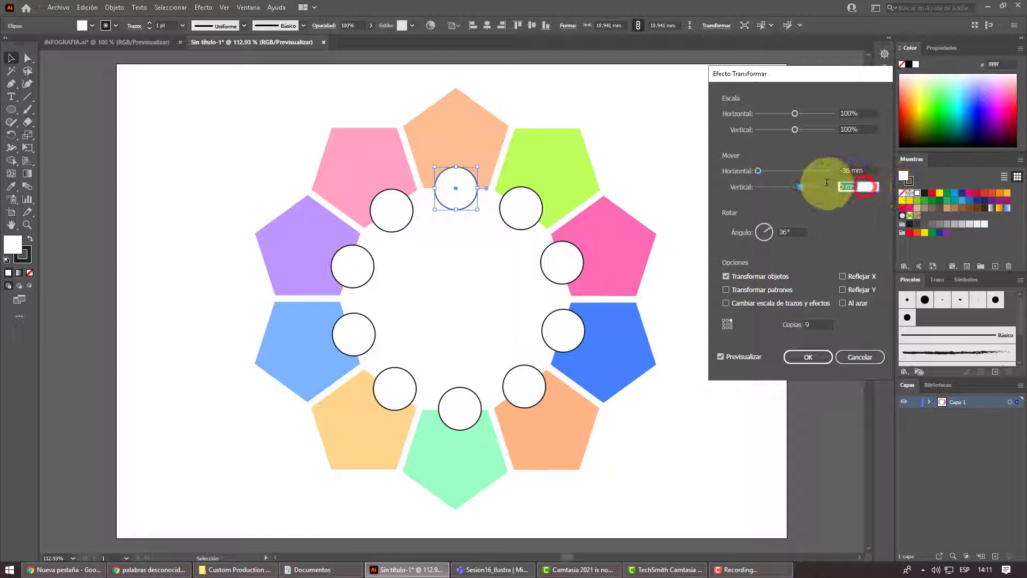
pyautogui.press('Down')
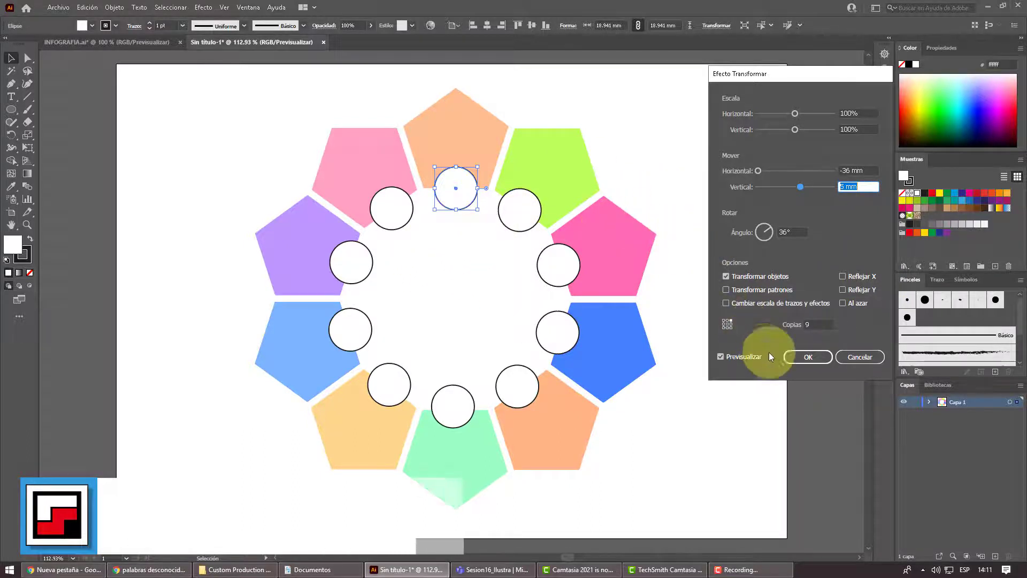
# Apply the Transform effect, expand its appearance and ungroup the circles.
pyautogui.click(811, 359)
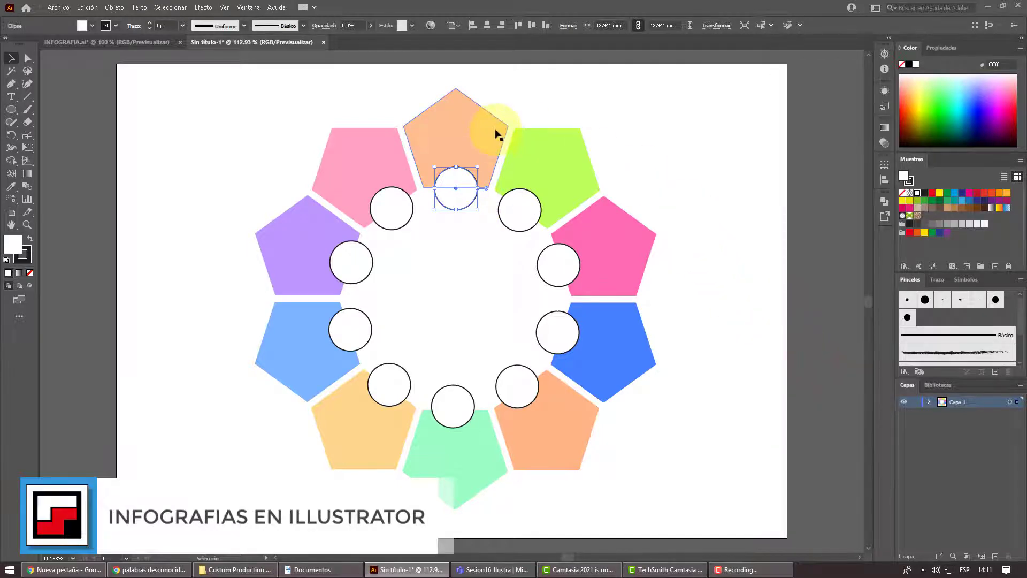
pyautogui.click(114, 7)
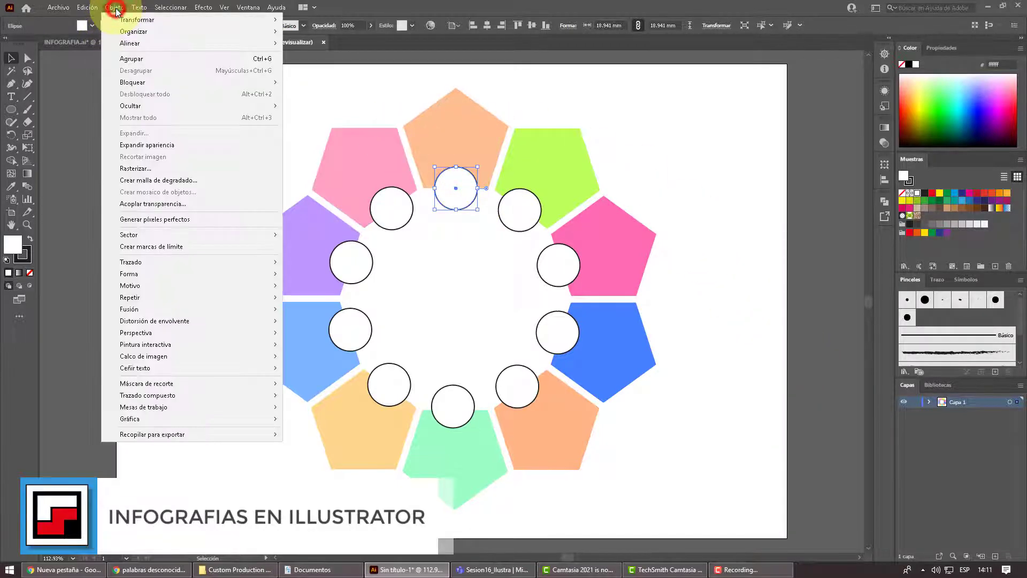
pyautogui.click(164, 145)
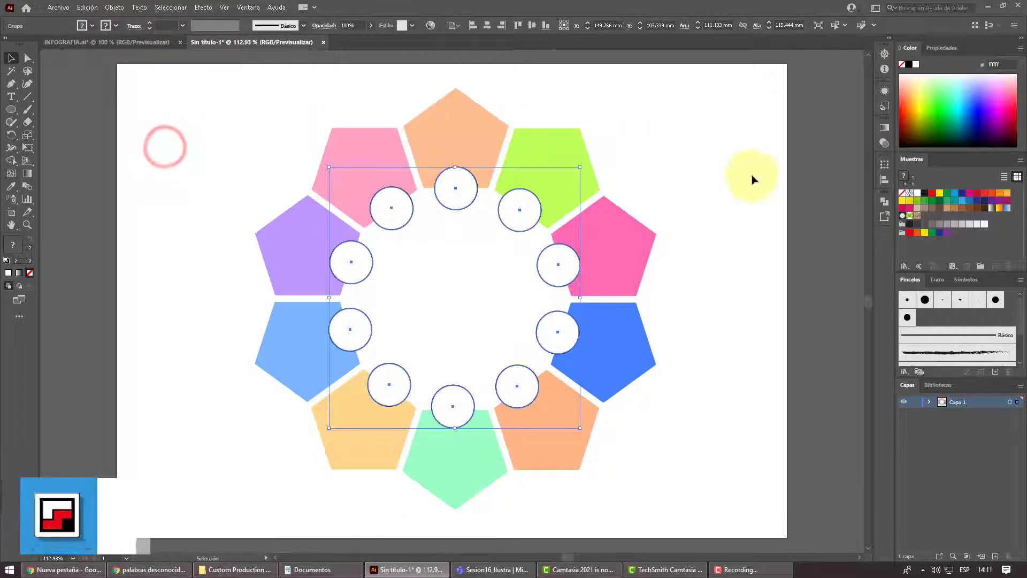
pyautogui.rightClick(534, 211)
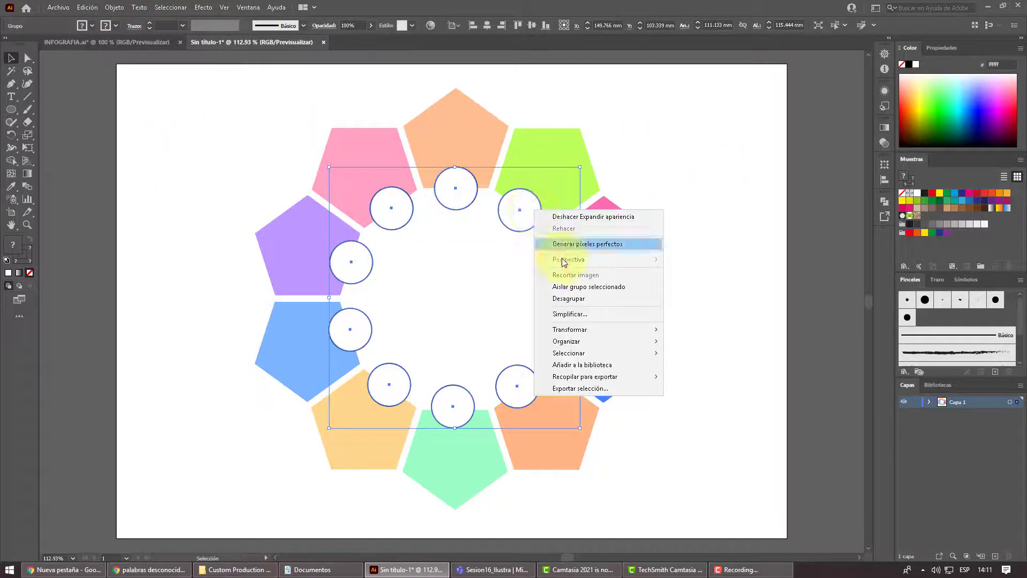
pyautogui.click(576, 298)
# Remove the fill from the top circle.
pyautogui.click(716, 277)
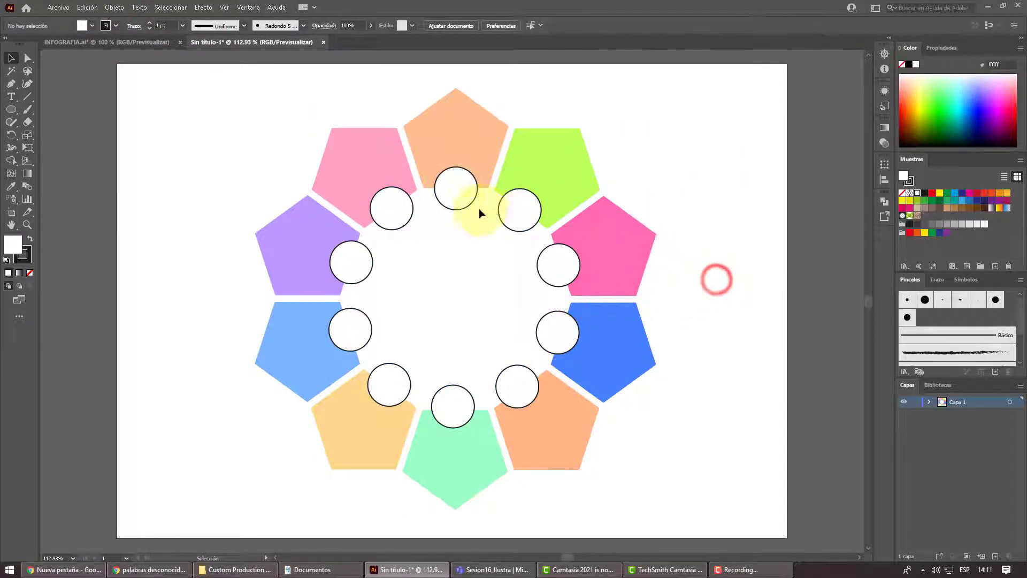
pyautogui.click(457, 195)
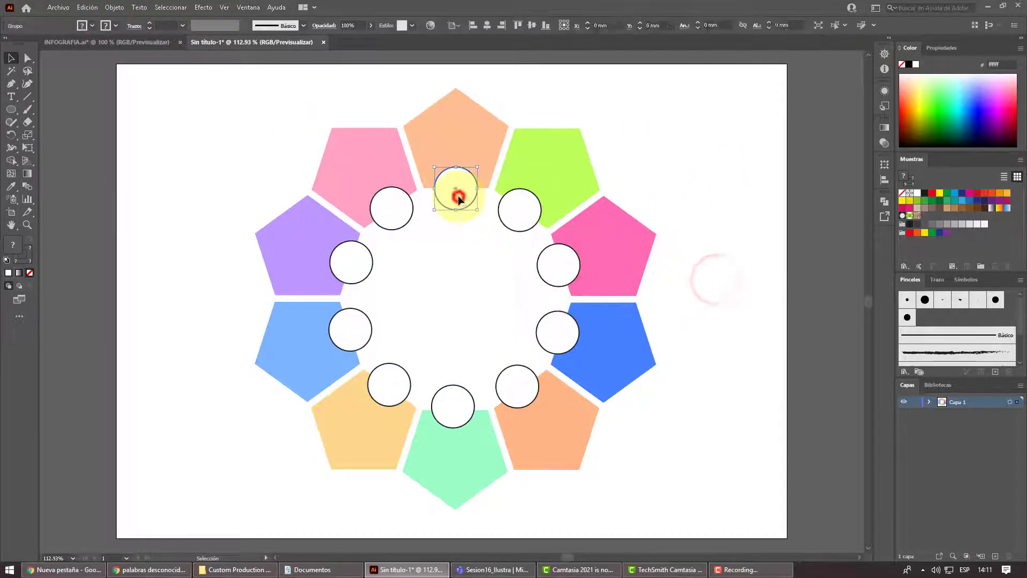
pyautogui.click(116, 26)
pyautogui.click(7, 45)
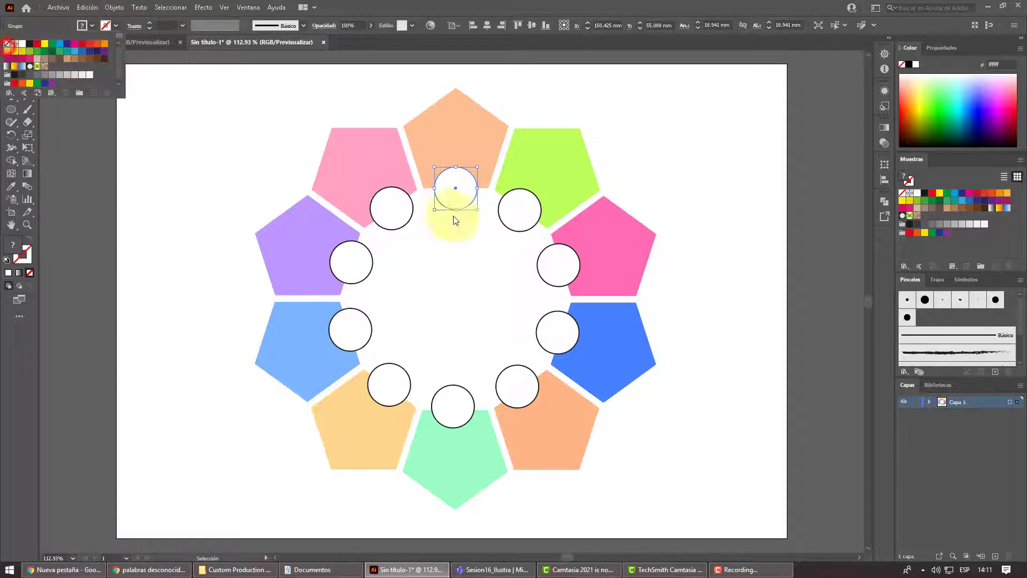
pyautogui.click(389, 217)
pyautogui.click(469, 270)
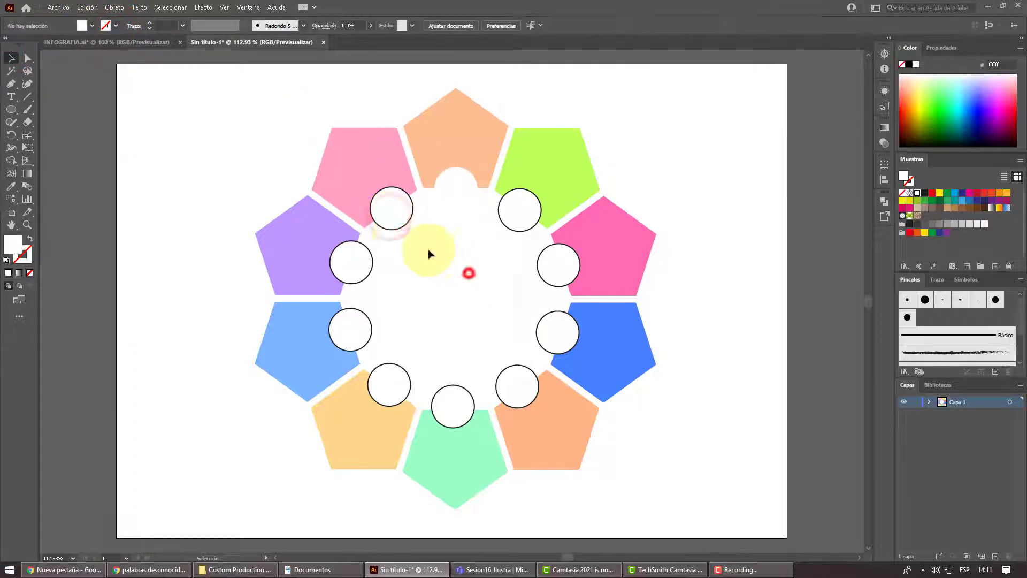
# Select the upper-left, left and lower-left circles, then glance at the INFOGRAFIA.ai reference.
pyautogui.click(399, 227)
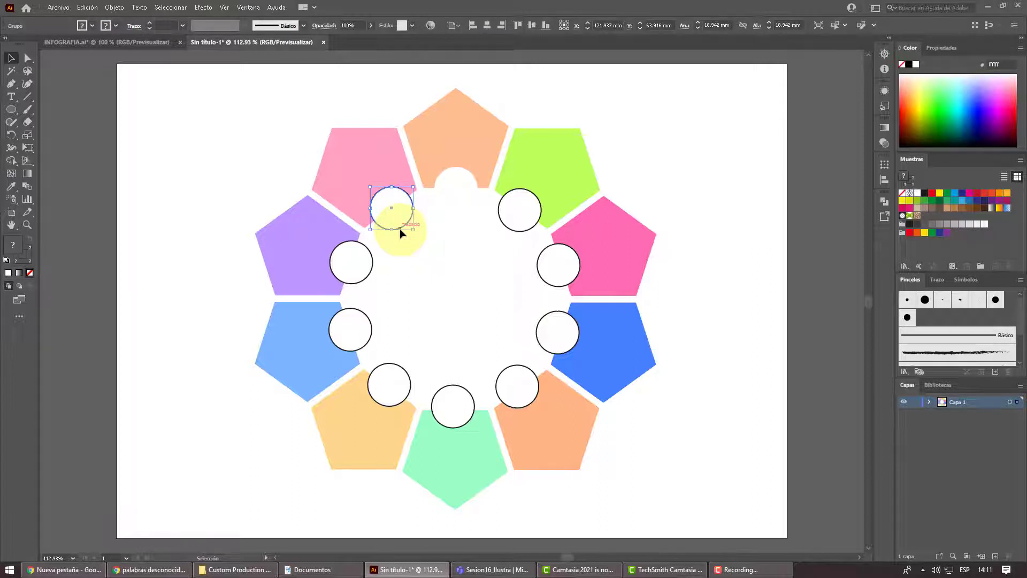
pyautogui.keyDown('shift'); pyautogui.click(370, 274); pyautogui.keyUp('shift')
pyautogui.keyDown('shift'); pyautogui.click(370, 274); pyautogui.keyUp('shift')
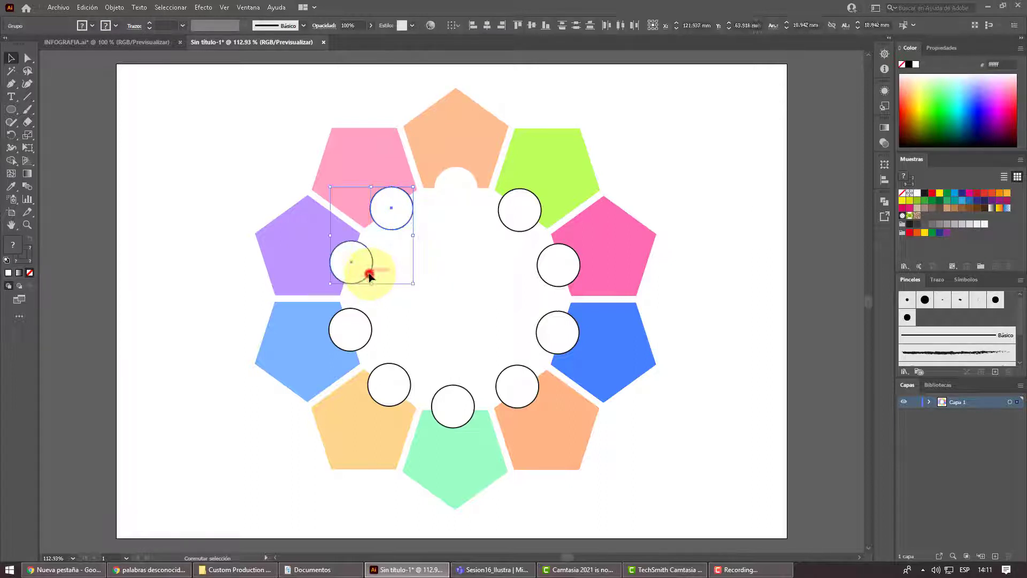
pyautogui.keyDown('shift'); pyautogui.click(368, 322); pyautogui.keyUp('shift')
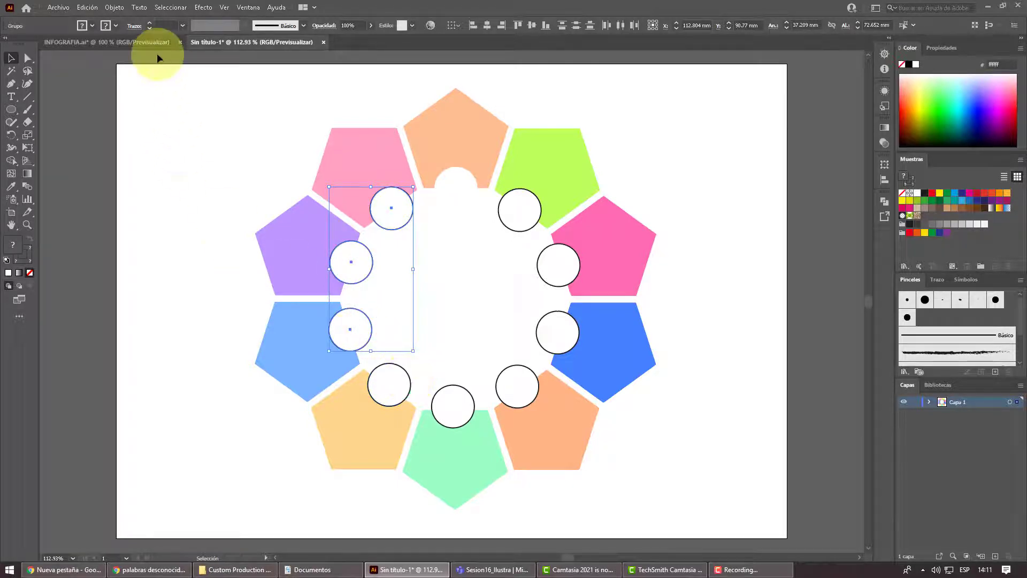
pyautogui.click(124, 43)
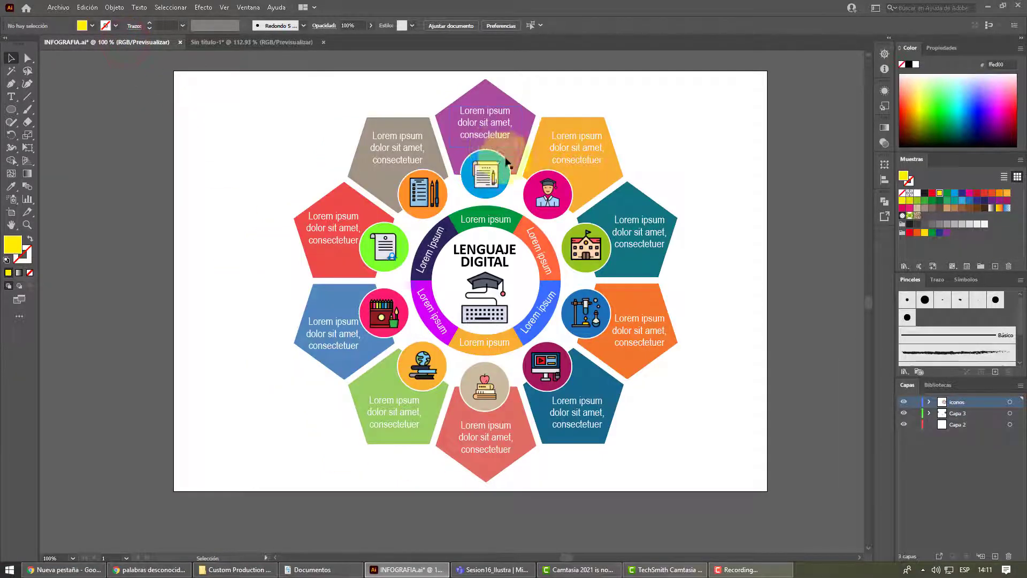
pyautogui.click(209, 42)
pyautogui.click(453, 180)
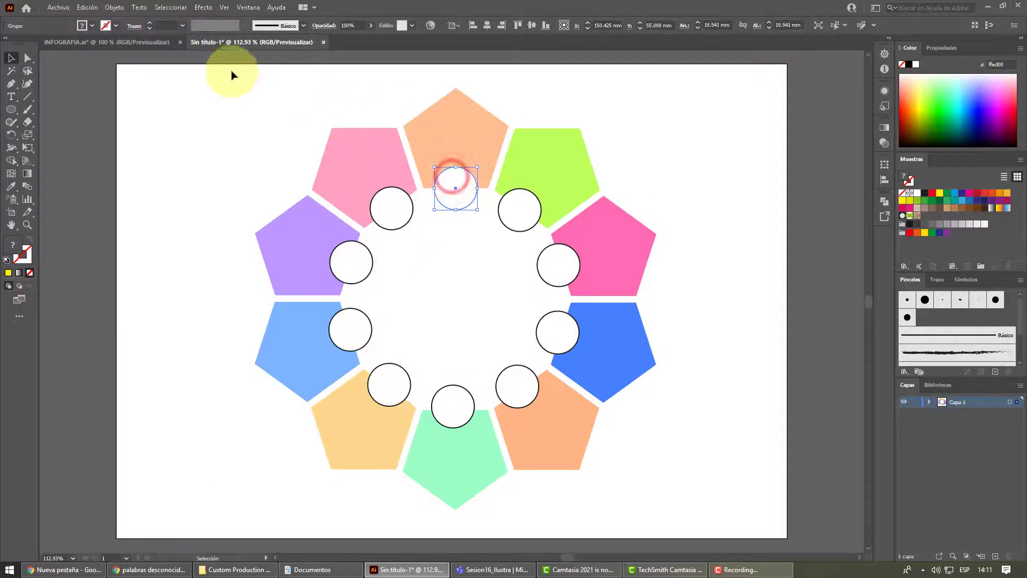
# Give the top circle a white outline and a green fill.
pyautogui.click(116, 26)
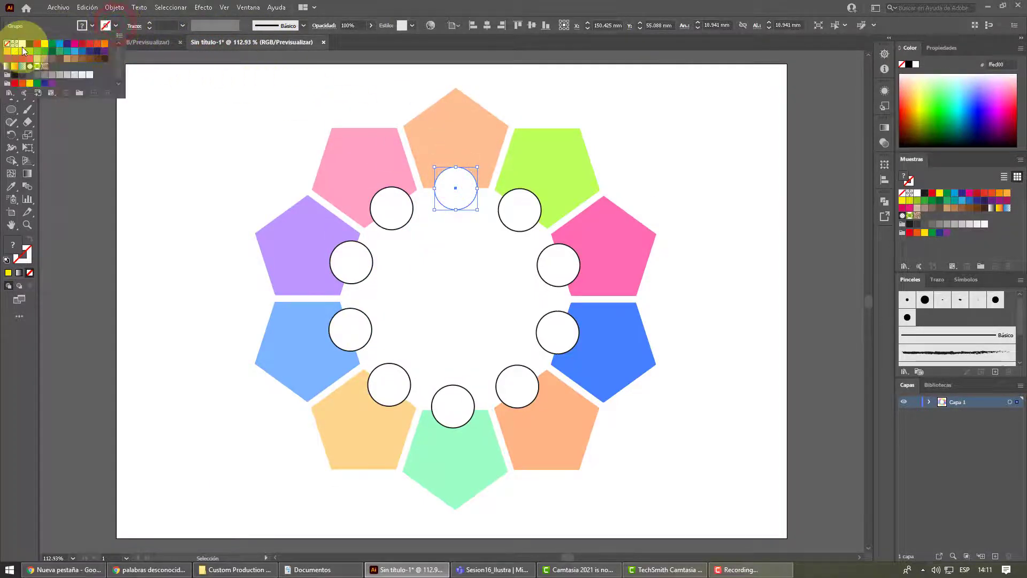
pyautogui.click(22, 45)
pyautogui.click(686, 154)
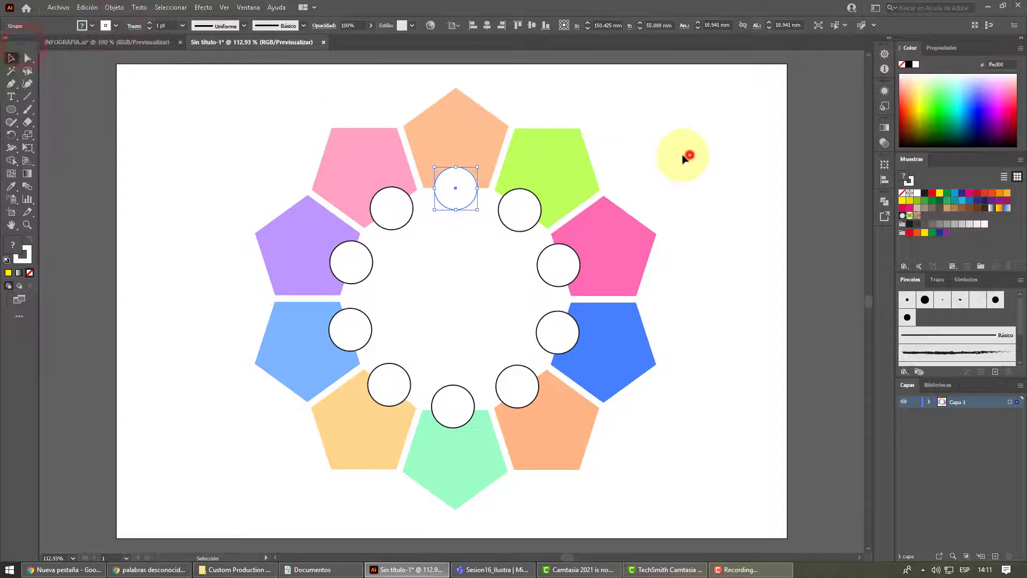
pyautogui.click(467, 184)
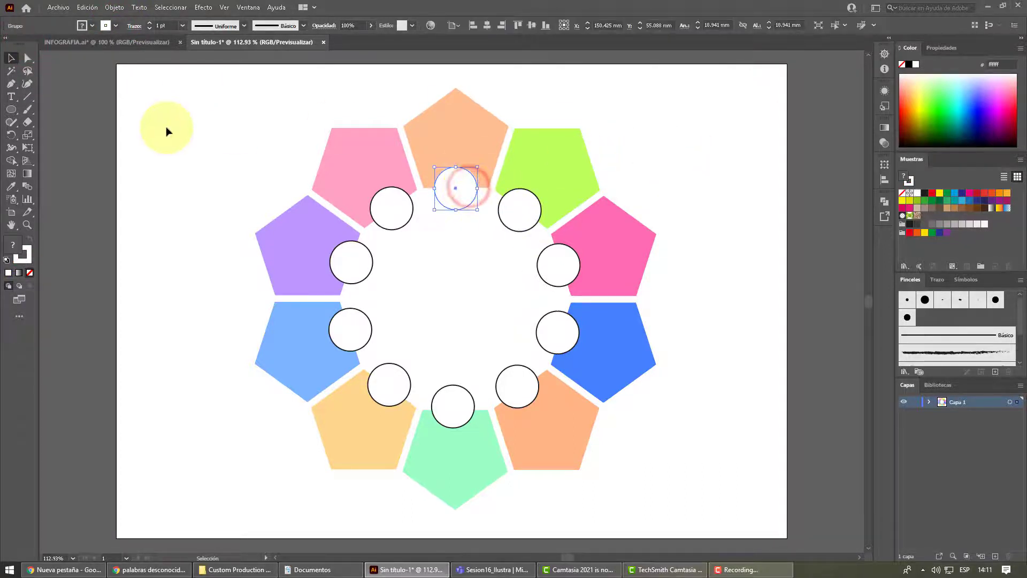
pyautogui.click(926, 109)
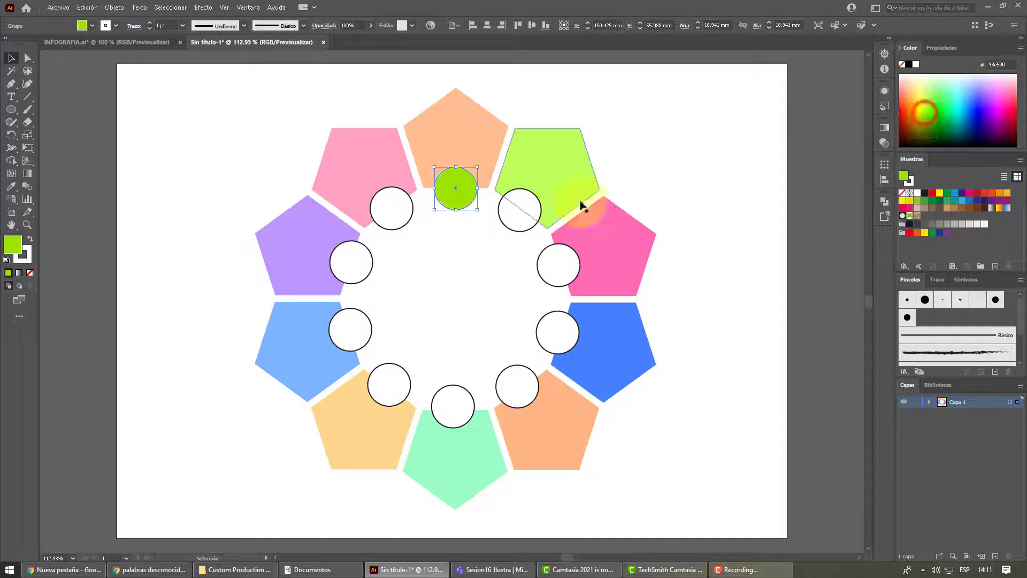
# Fill the next right-side circles cyan, orange and green, going clockwise.
pyautogui.click(521, 211)
pyautogui.click(961, 115)
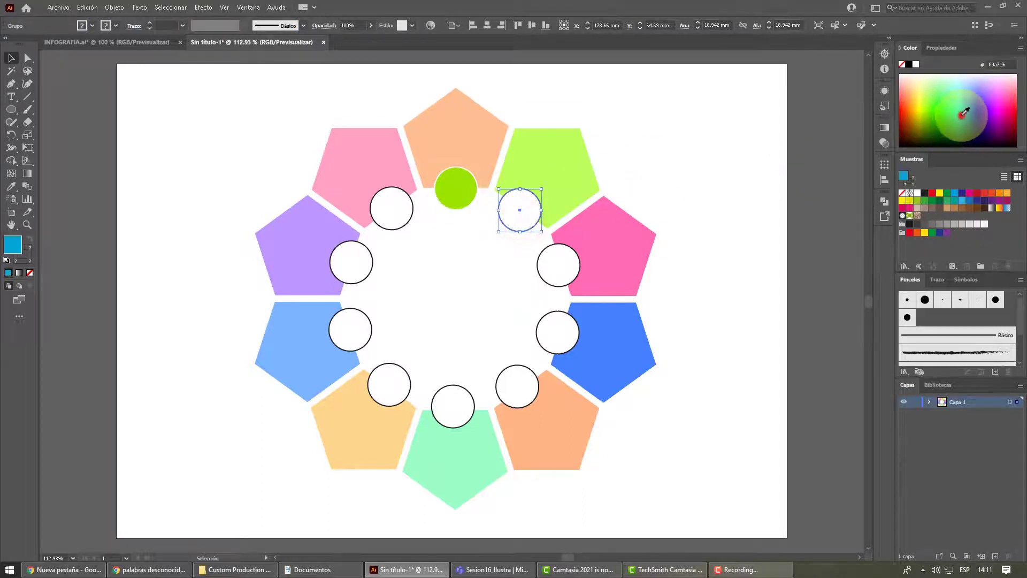
pyautogui.click(559, 269)
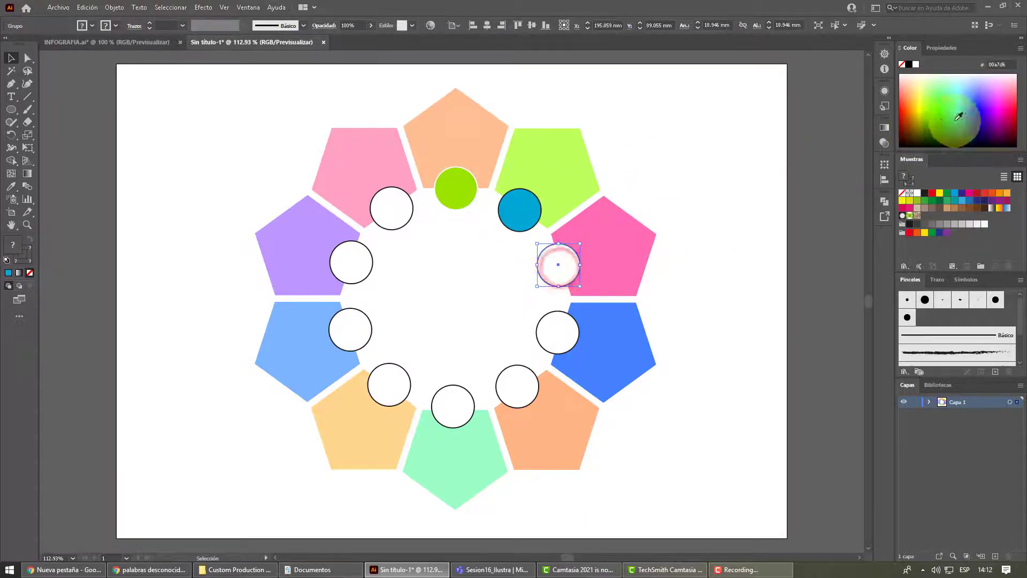
pyautogui.click(1003, 104)
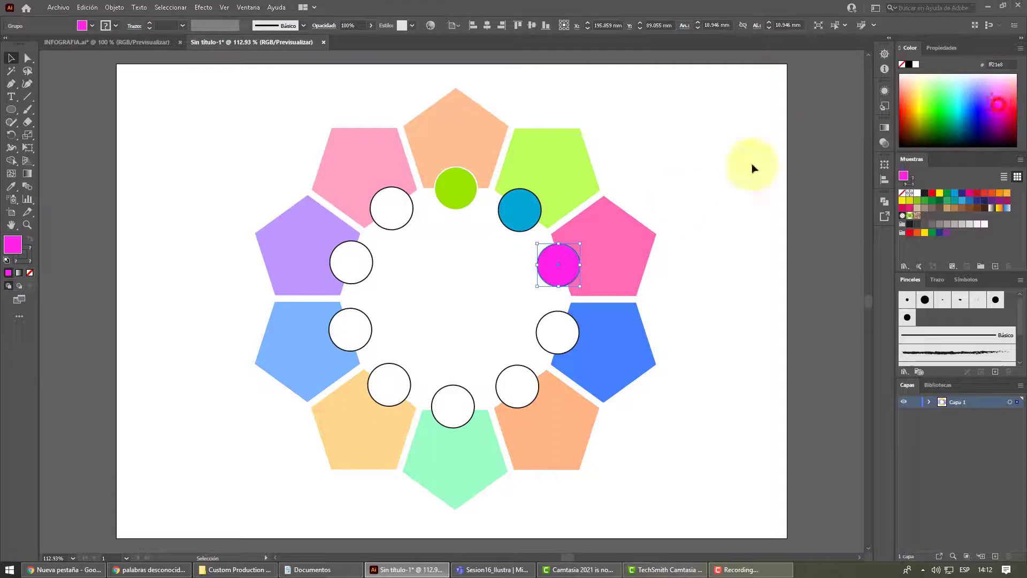
pyautogui.click(908, 102)
pyautogui.click(562, 333)
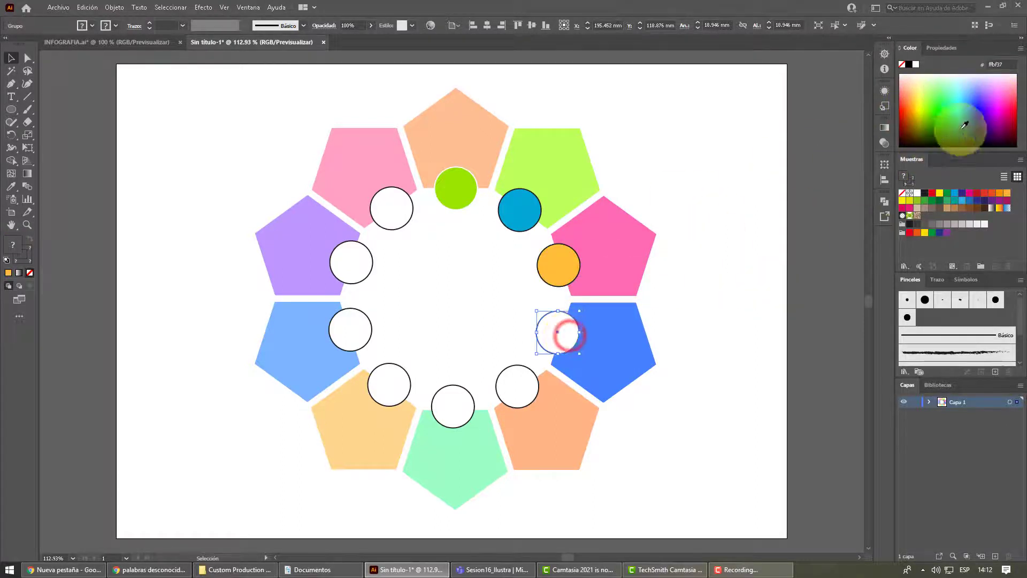
pyautogui.click(950, 98)
# Fill the lower-right circle blue, the bottom circle pink and the lower-left circle orange.
pyautogui.click(521, 388)
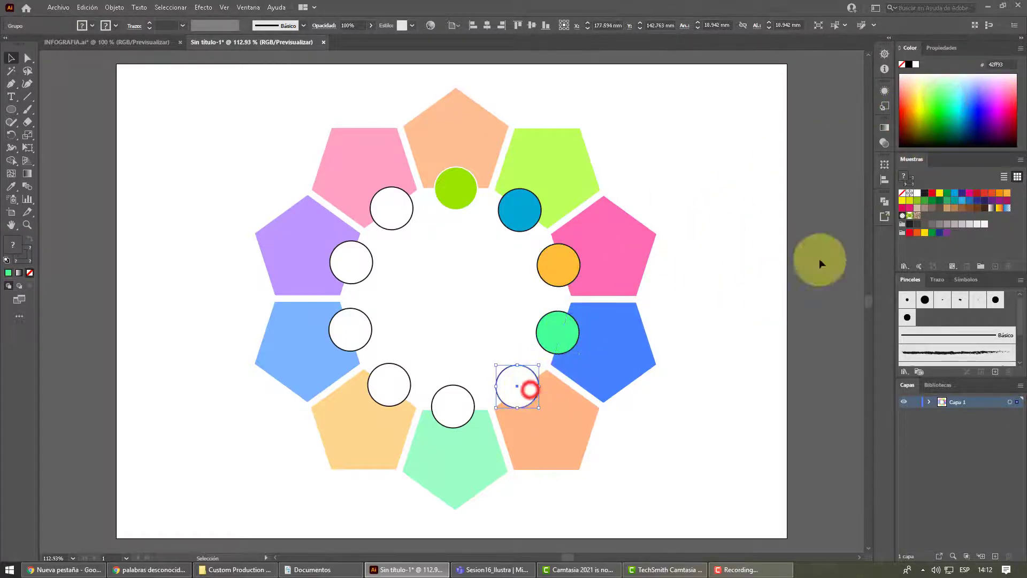
pyautogui.click(986, 100)
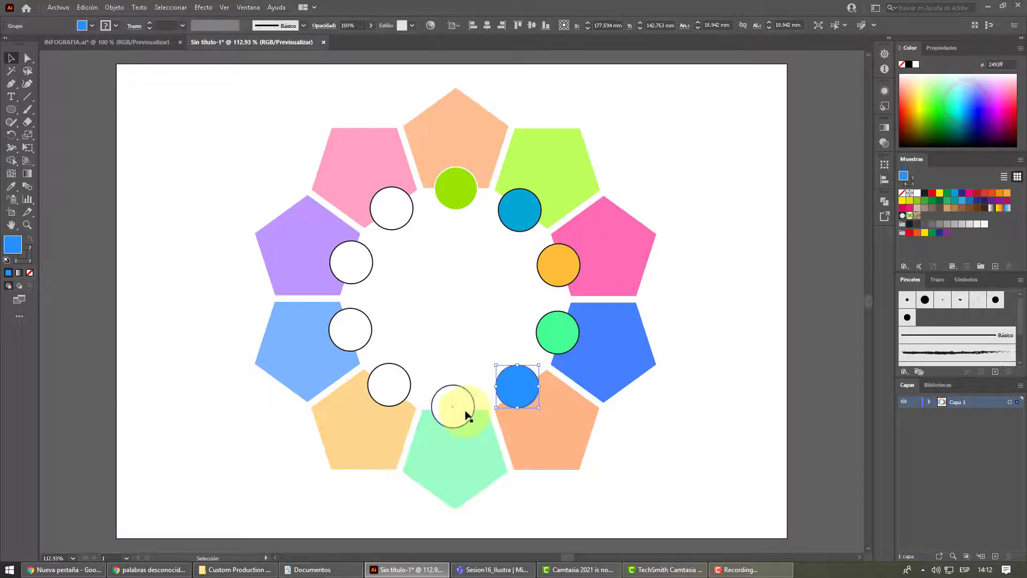
pyautogui.click(463, 404)
pyautogui.click(1007, 89)
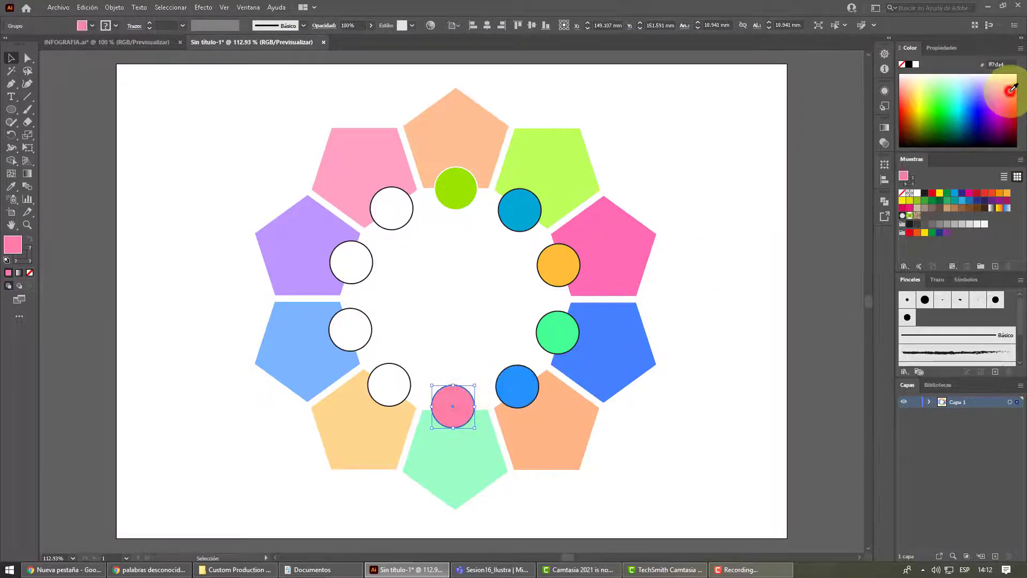
pyautogui.click(390, 378)
pyautogui.click(914, 111)
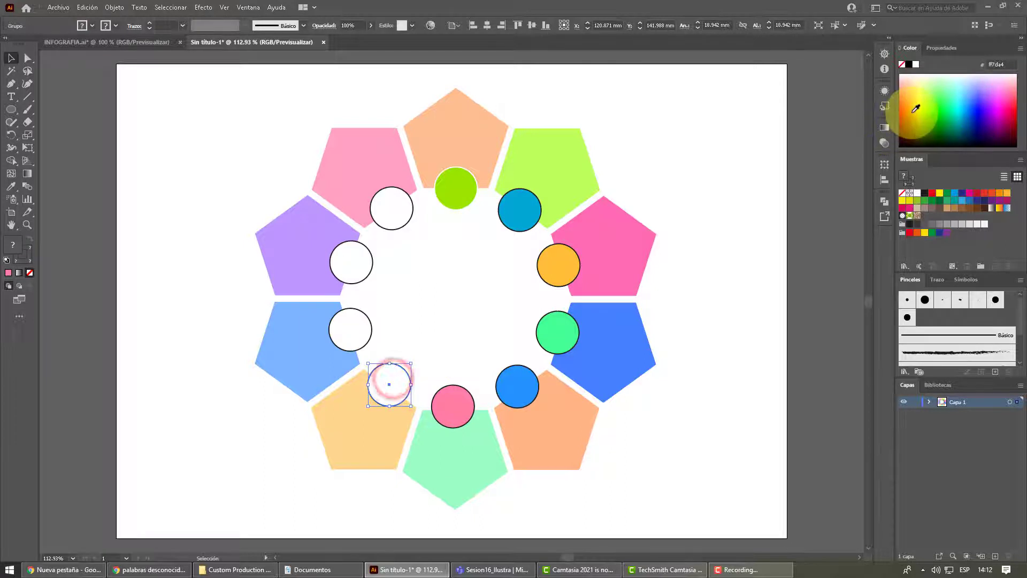
# Fill the left circles green, cyan and orange, then start selecting the upper-left circles.
pyautogui.click(364, 327)
pyautogui.click(925, 110)
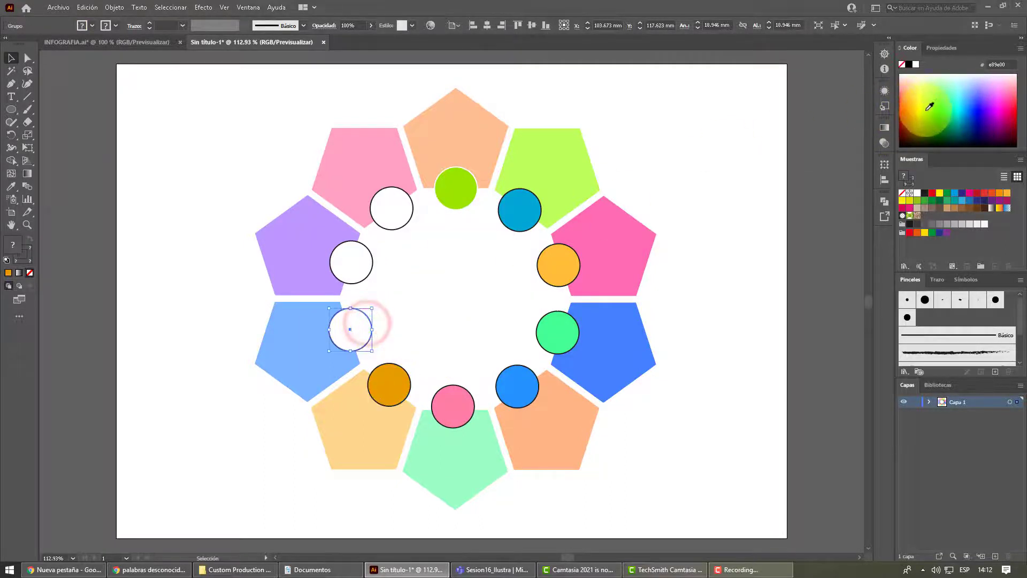
pyautogui.click(356, 263)
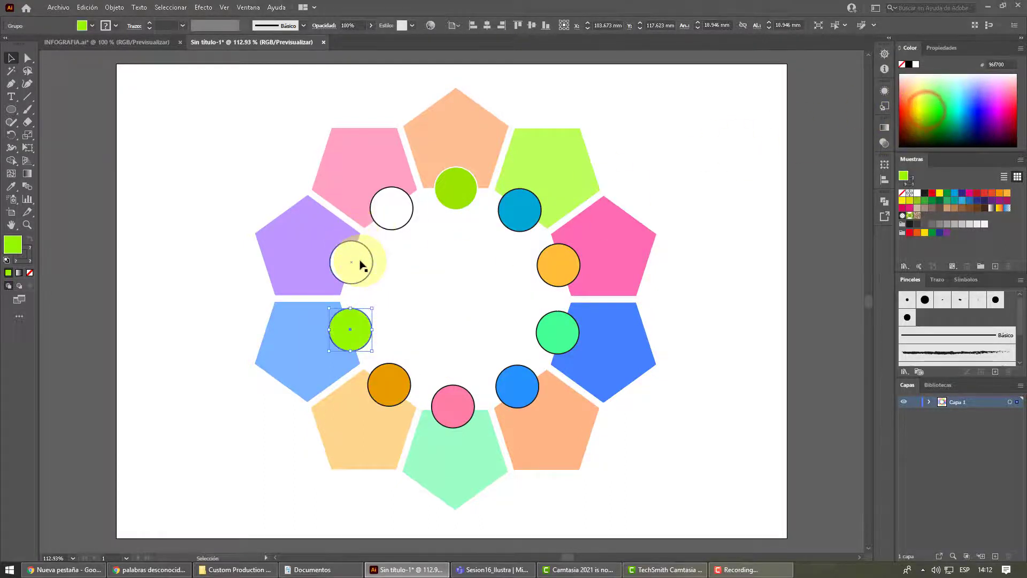
pyautogui.click(956, 107)
pyautogui.click(392, 212)
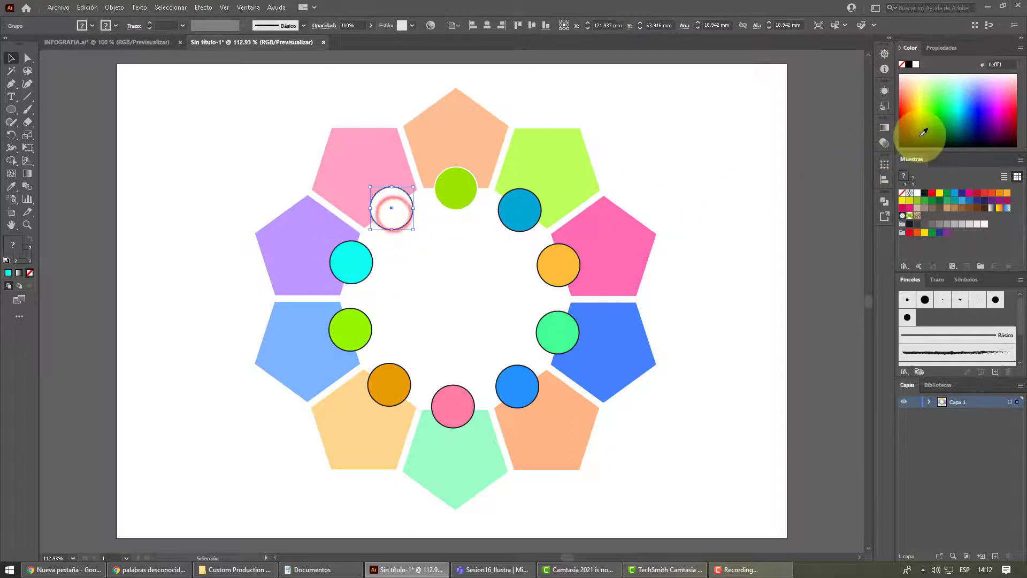
pyautogui.click(907, 102)
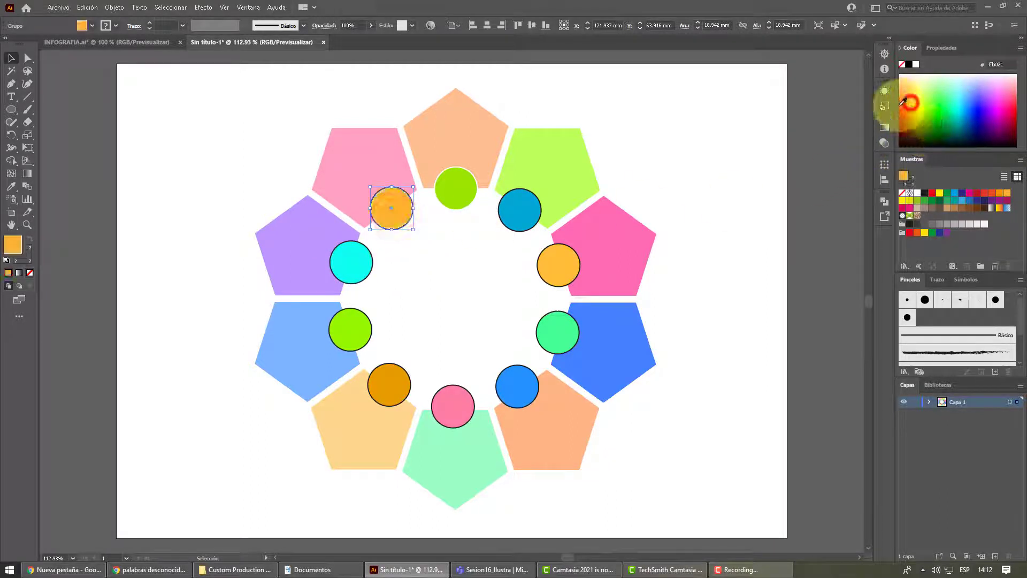
pyautogui.click(668, 159)
pyautogui.moveTo(389, 219); pyautogui.dragTo(369, 273)
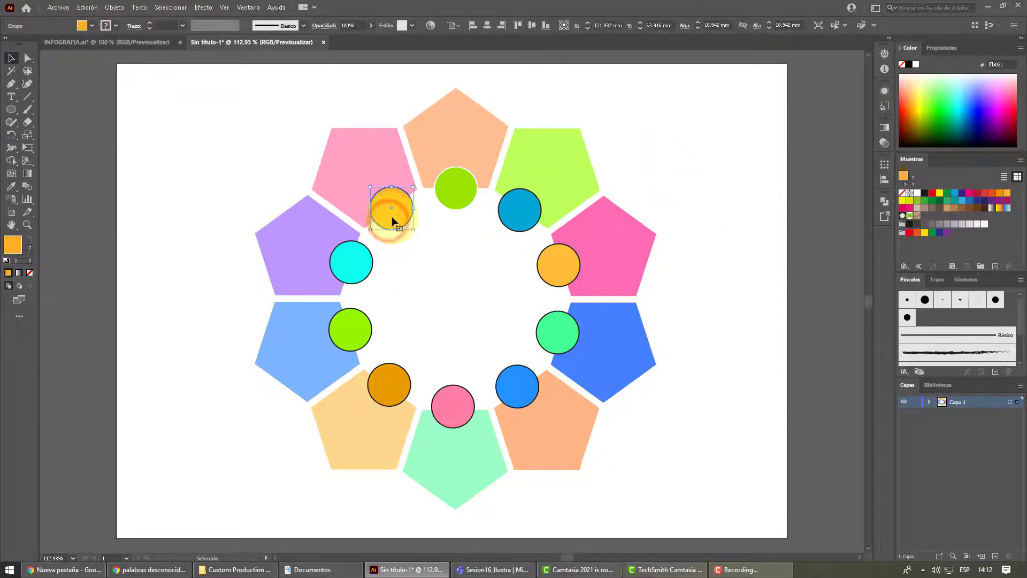
pyautogui.keyDown('shift'); pyautogui.click(369, 273); pyautogui.keyUp('shift')
# Shift-select the remaining circles so the whole ring is selected.
pyautogui.keyDown('shift'); pyautogui.click(364, 329); pyautogui.keyUp('shift')
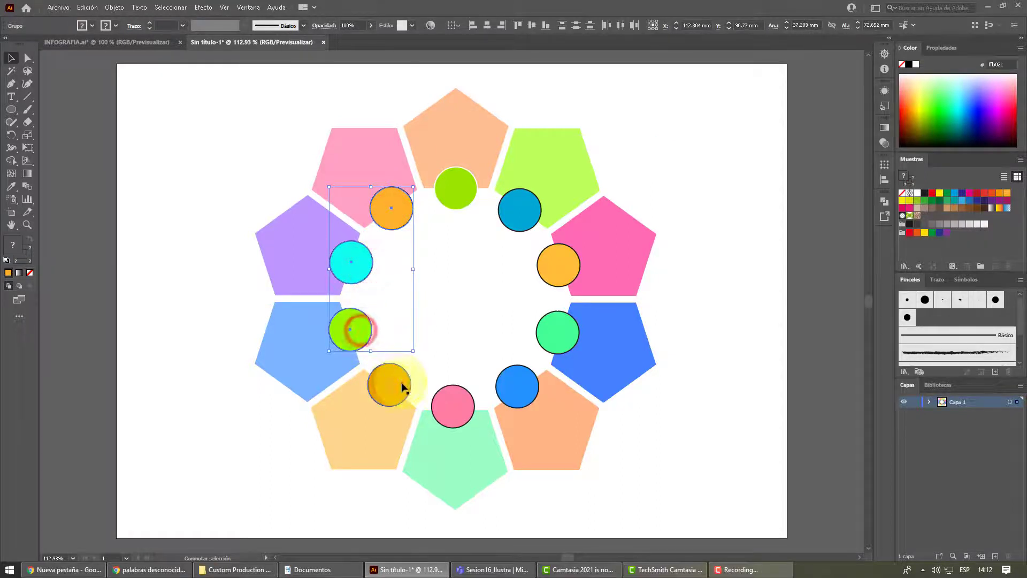
pyautogui.keyDown('shift'); pyautogui.click(400, 380); pyautogui.keyUp('shift')
pyautogui.keyDown('shift'); pyautogui.click(452, 403); pyautogui.keyUp('shift')
pyautogui.keyDown('shift'); pyautogui.click(518, 385); pyautogui.keyUp('shift')
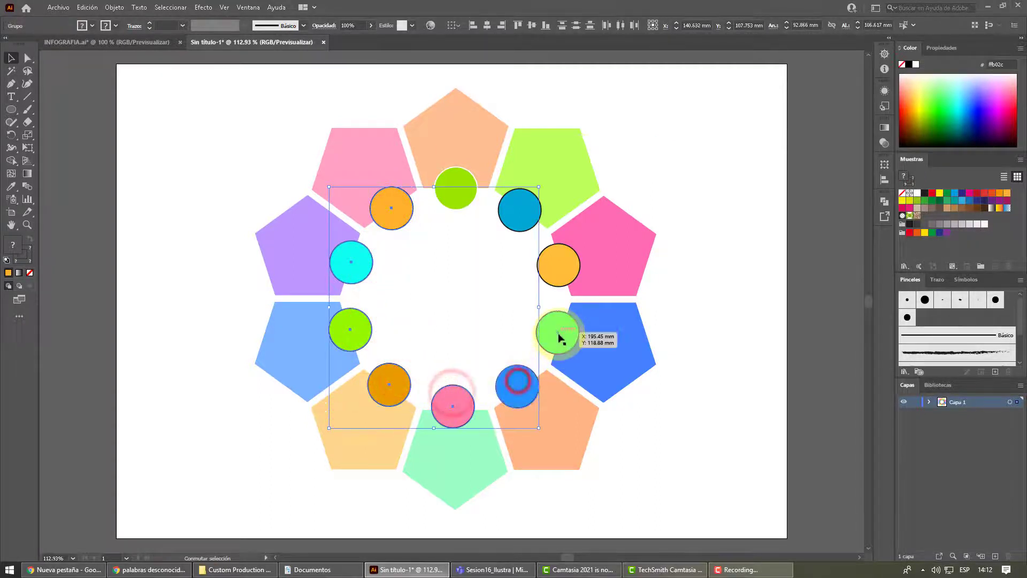
pyautogui.keyDown('shift'); pyautogui.click(558, 332); pyautogui.keyUp('shift')
pyautogui.keyDown('shift'); pyautogui.click(562, 264); pyautogui.keyUp('shift')
pyautogui.keyDown('shift'); pyautogui.click(532, 198); pyautogui.keyUp('shift')
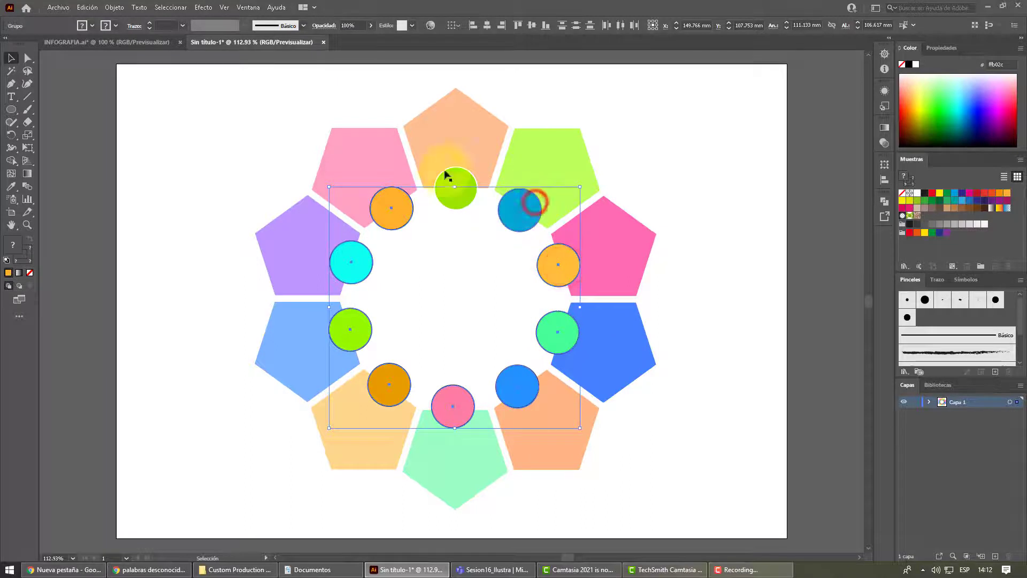
# Give the circles a white outline and thicken the stroke to 2 pt.
pyautogui.click(114, 25)
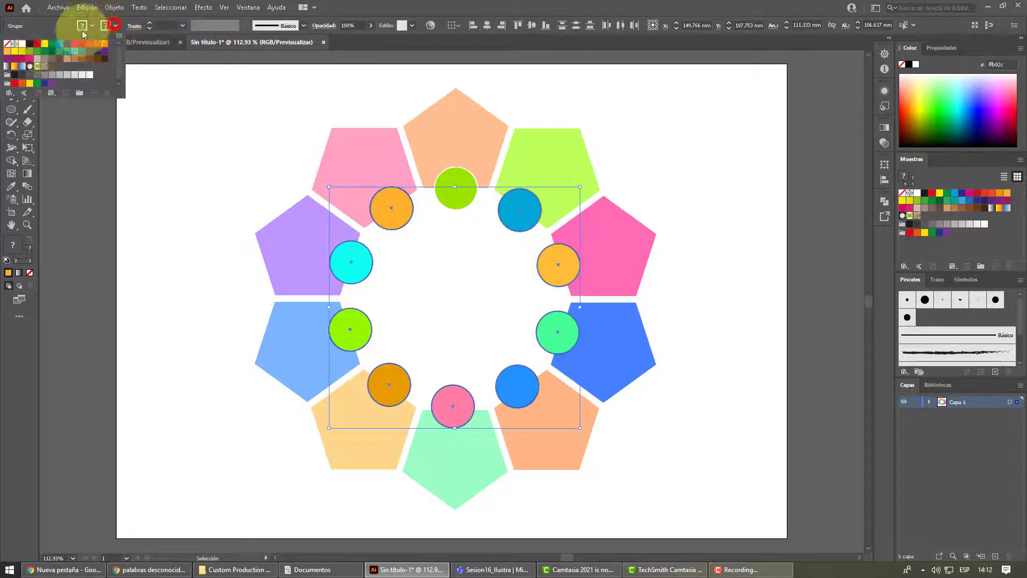
pyautogui.click(22, 44)
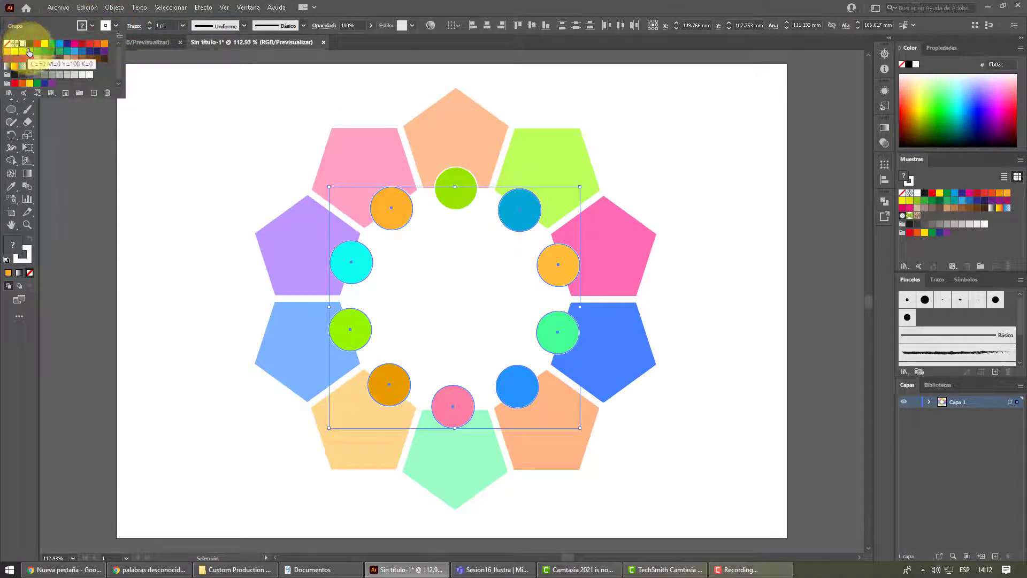
pyautogui.click(151, 28)
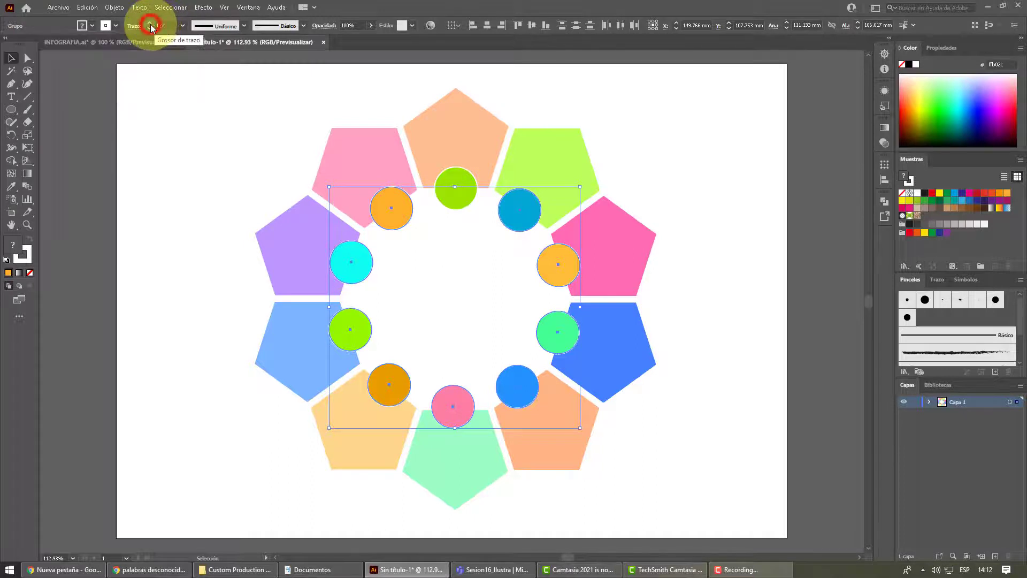
pyautogui.click(151, 27)
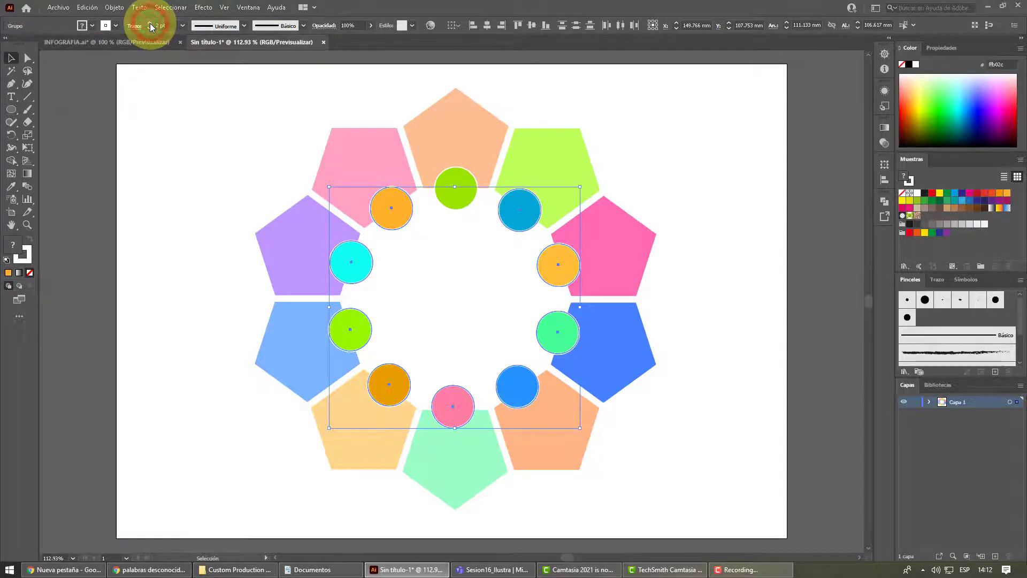
pyautogui.click(612, 110)
pyautogui.click(465, 186)
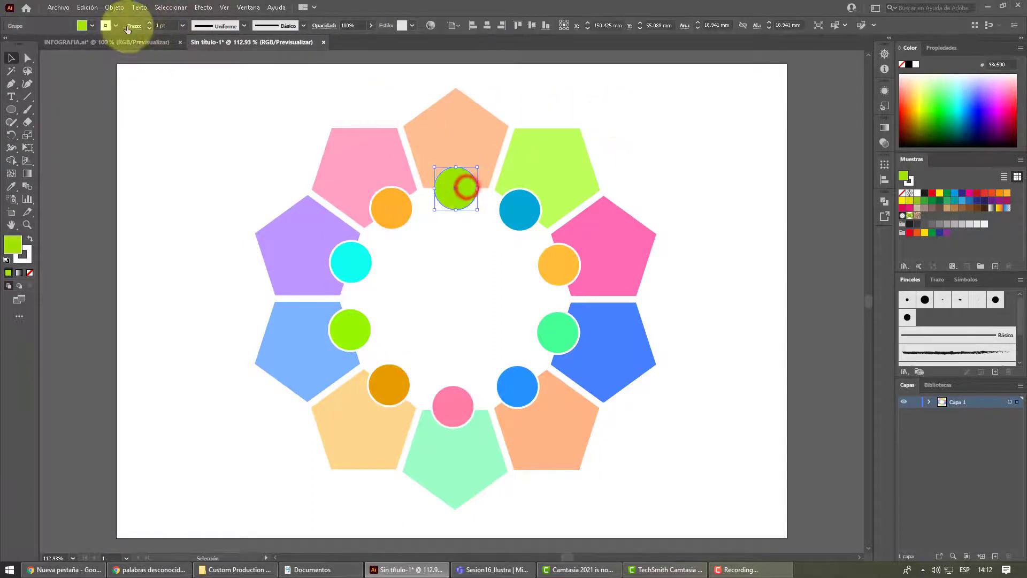
pyautogui.click(149, 22)
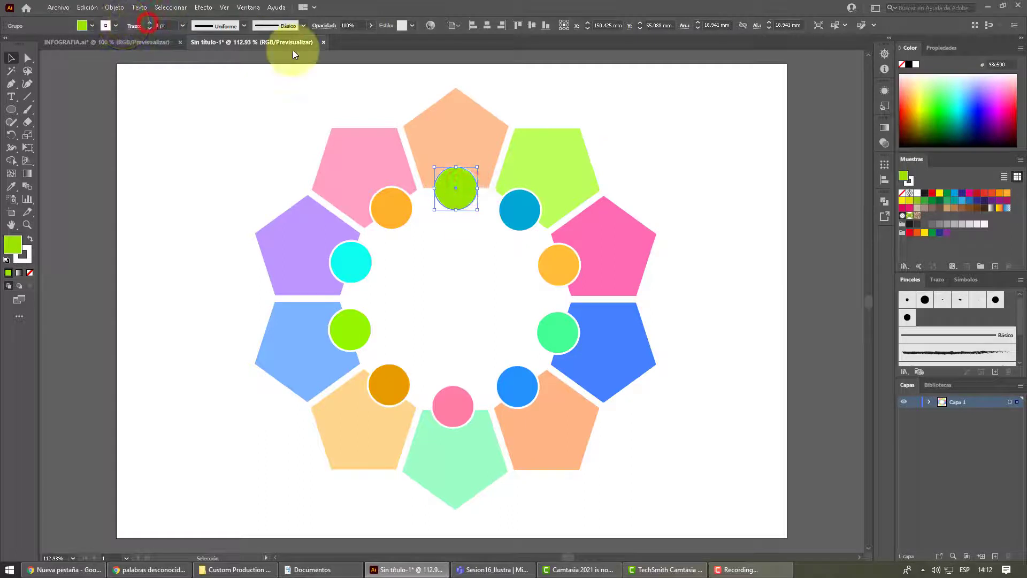
pyautogui.click(631, 128)
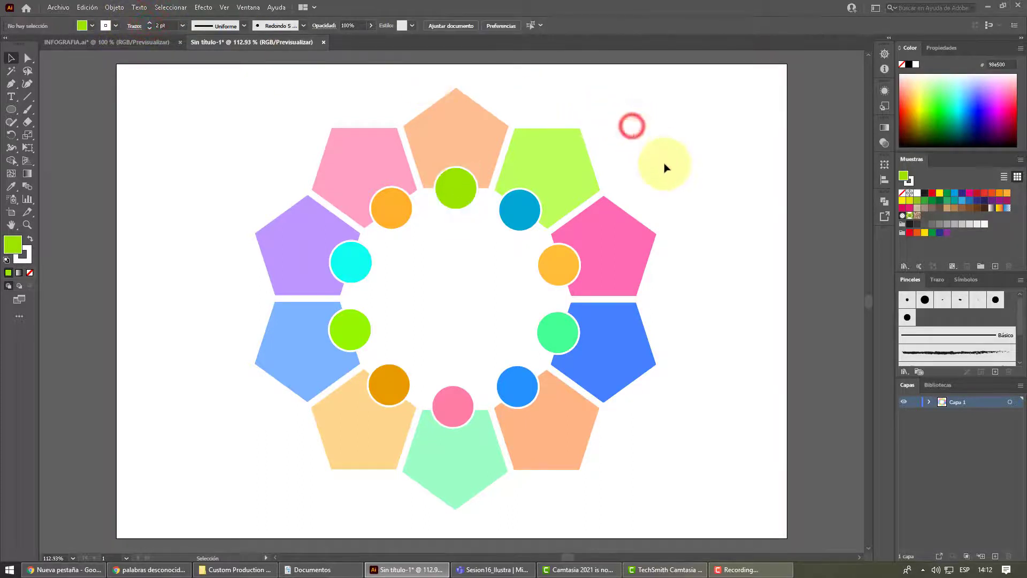
# Check the INFOGRAFIA.ai reference, return to Sin título-1 and deselect everything.
pyautogui.click(127, 44)
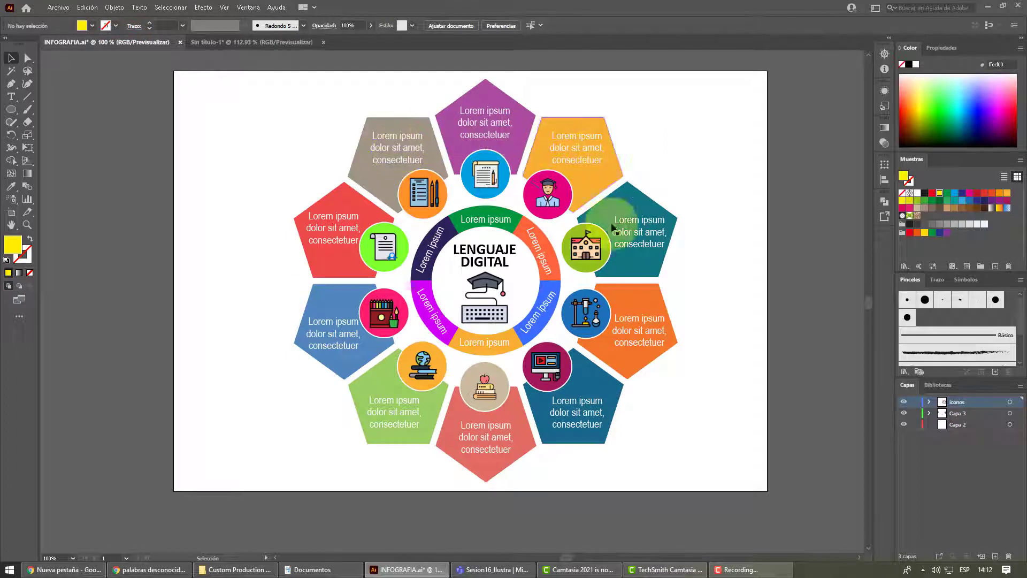
pyautogui.click(204, 43)
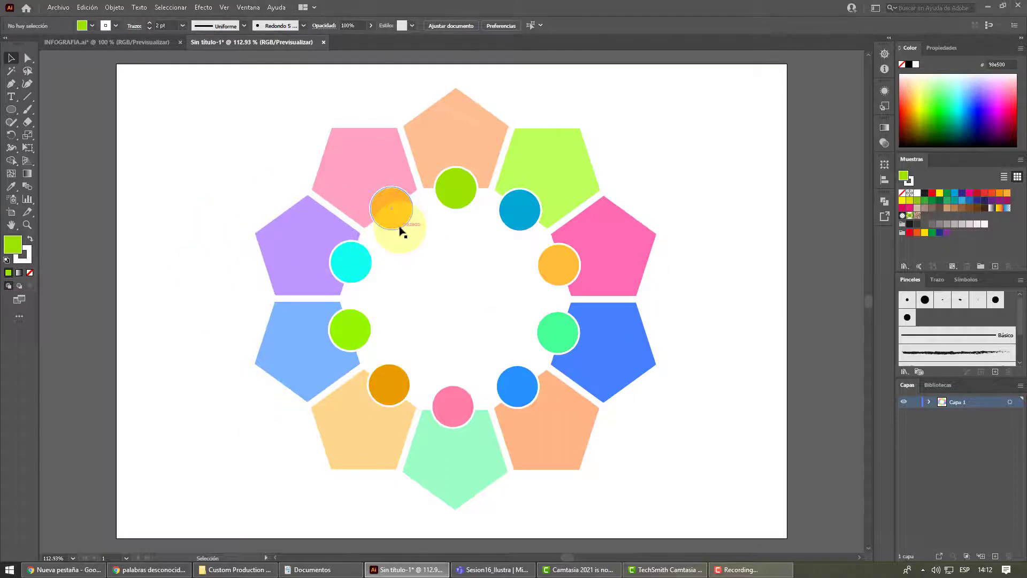
pyautogui.moveTo(230, 97)
pyautogui.mouseDown()
pyautogui.moveTo(710, 490)
pyautogui.moveTo(679, 492)
pyautogui.mouseUp()
pyautogui.press('a')
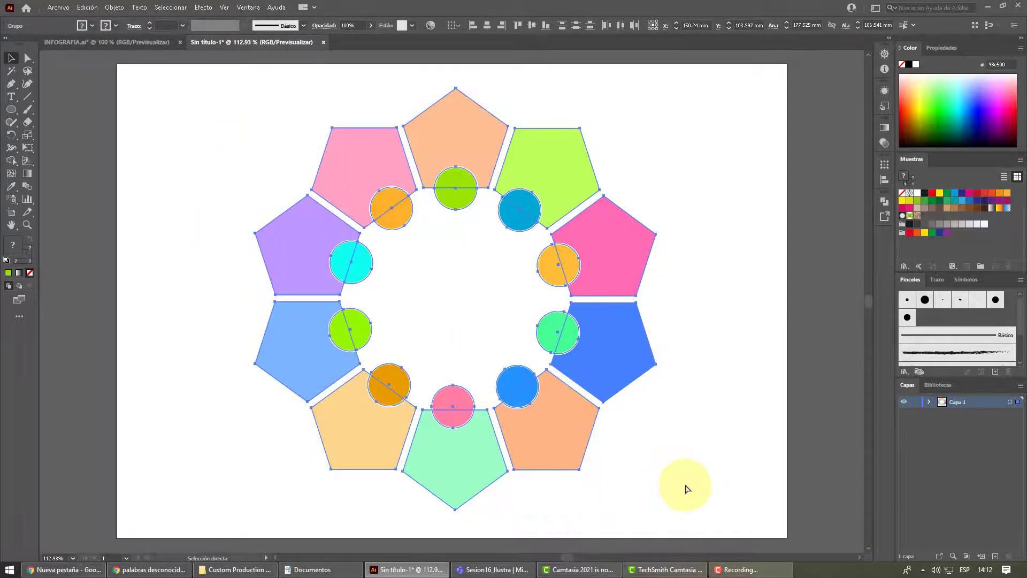
pyautogui.press('v')
pyautogui.click(722, 415)
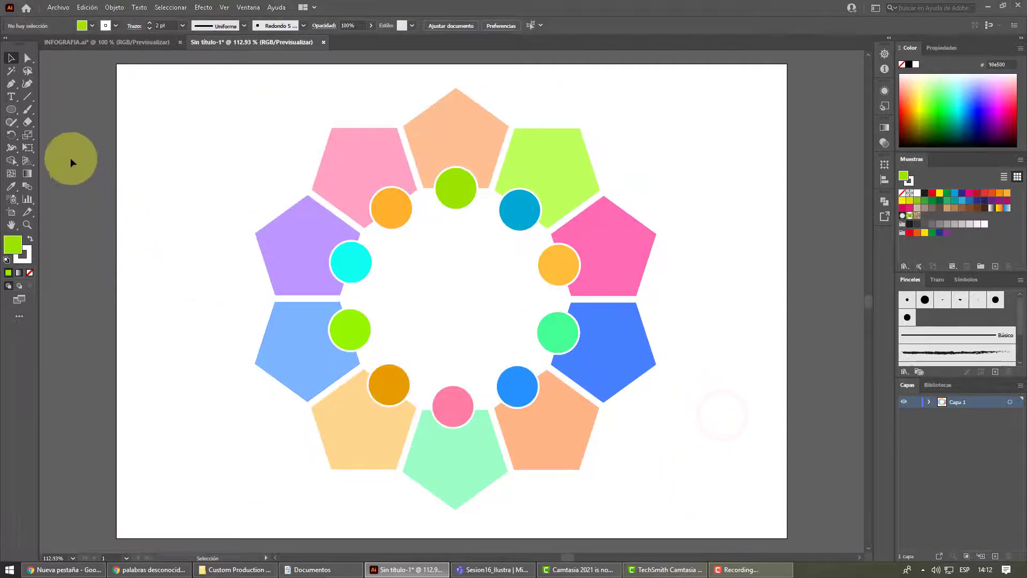
pyautogui.click(11, 109)
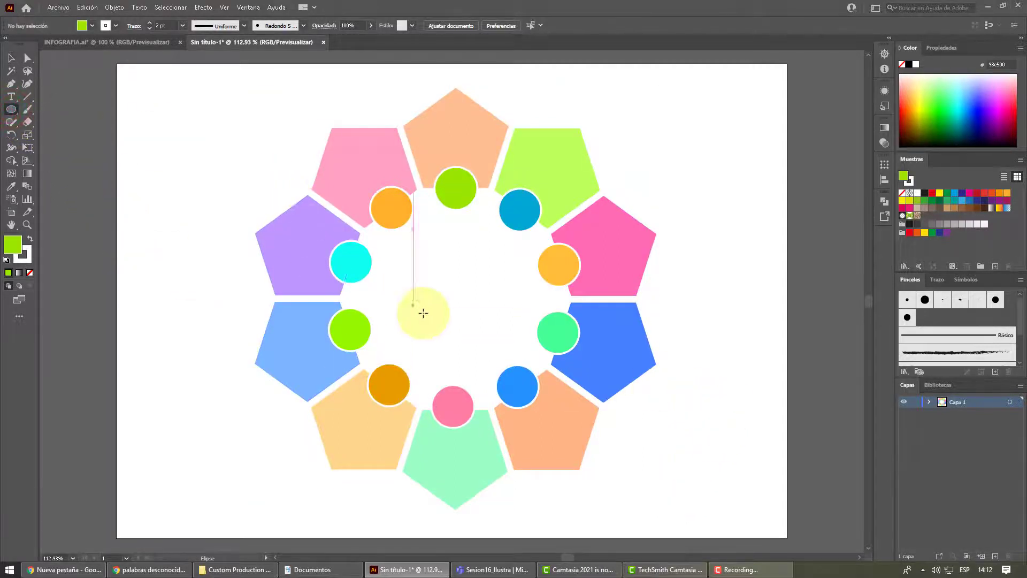
# Draw a large green circle and centre it inside the ring.
pyautogui.moveTo(394, 224); pyautogui.dragTo(484, 390)
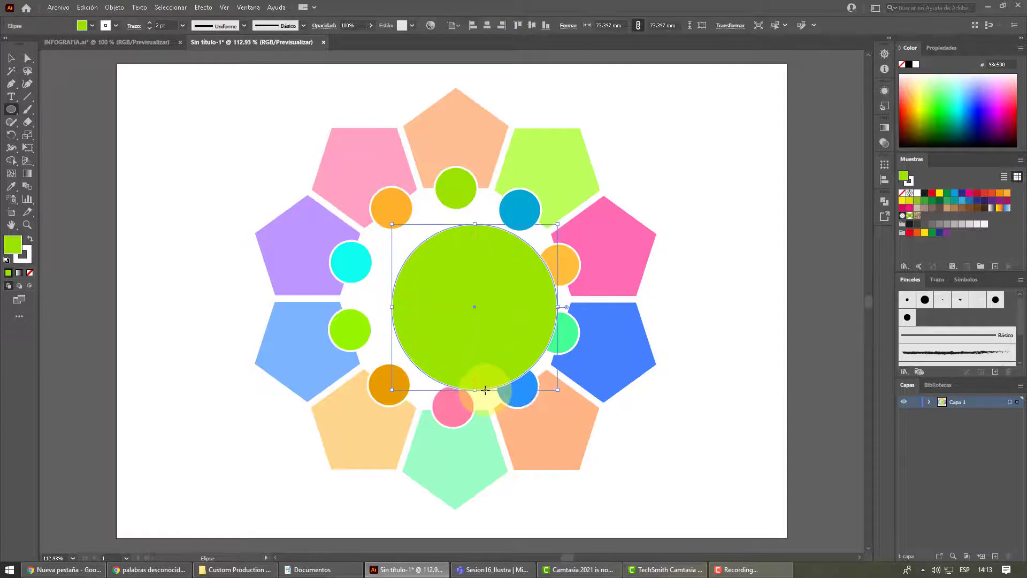
pyautogui.click(11, 57)
pyautogui.moveTo(472, 310); pyautogui.dragTo(451, 300)
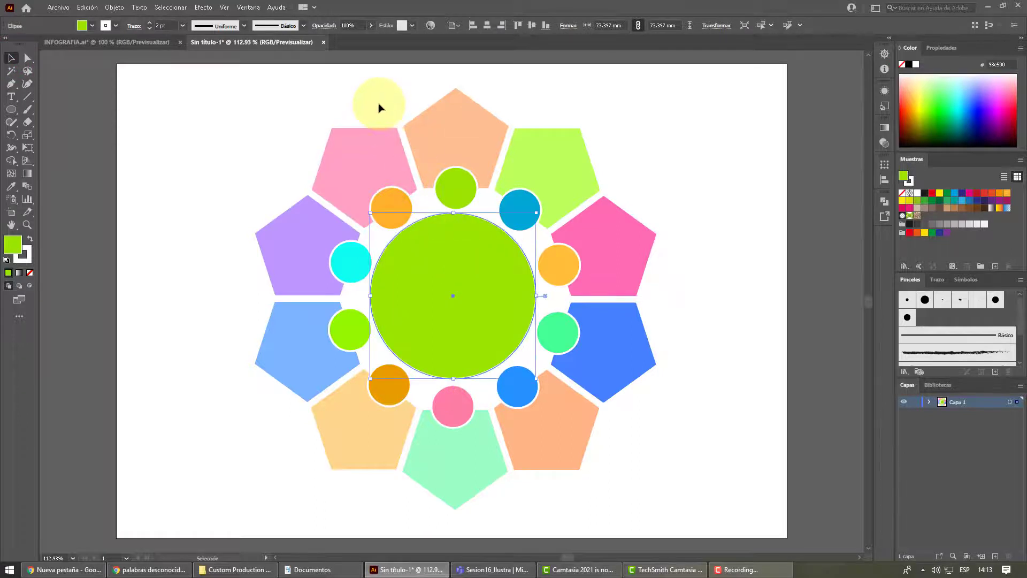
pyautogui.click(714, 291)
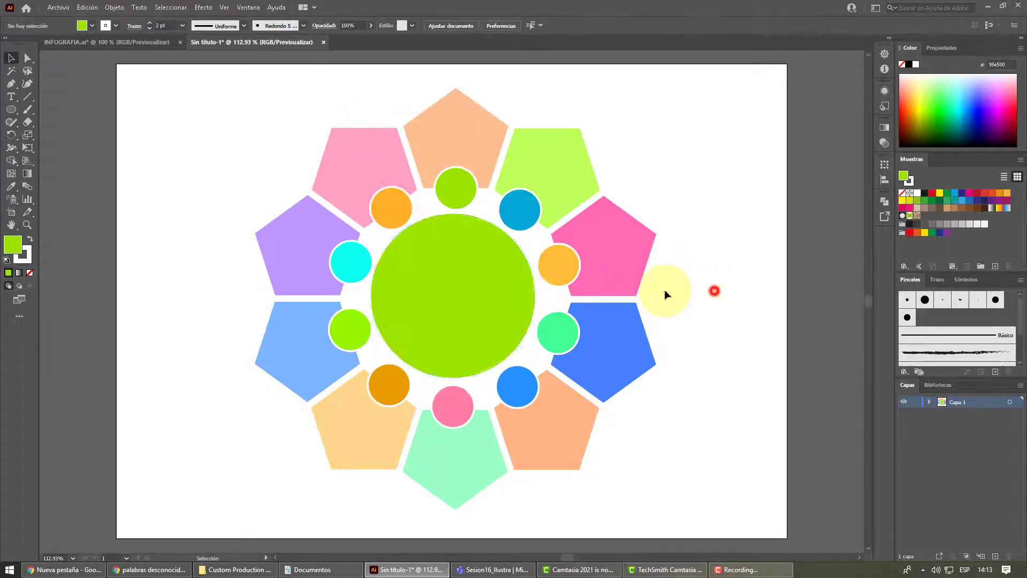
pyautogui.click(484, 283)
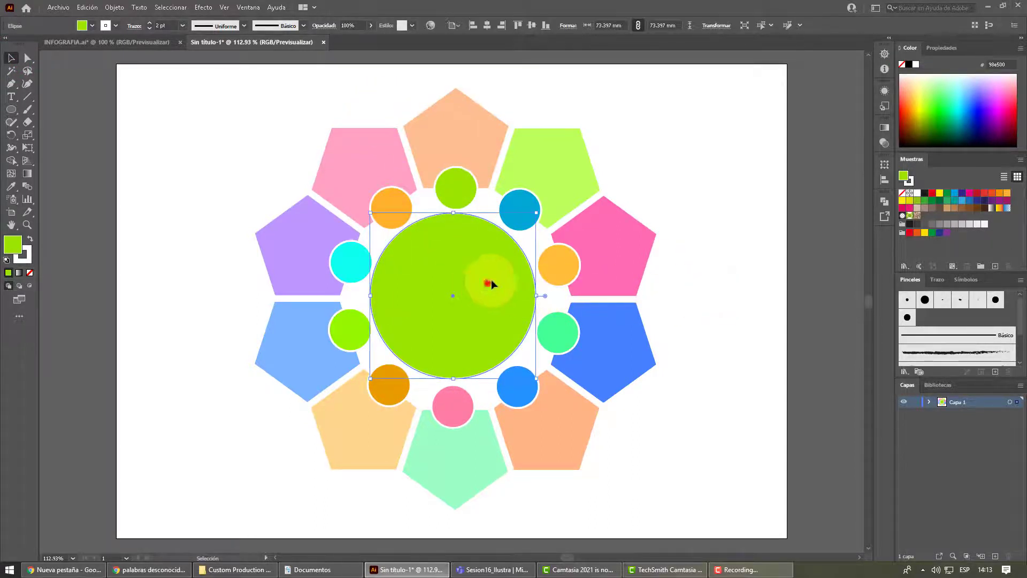
# Add a smaller pale-green copy centred on the large circle, then view the INFOGRAFIA.ai reference.
pyautogui.moveTo(487, 281); pyautogui.dragTo(658, 207)
pyautogui.click(930, 92)
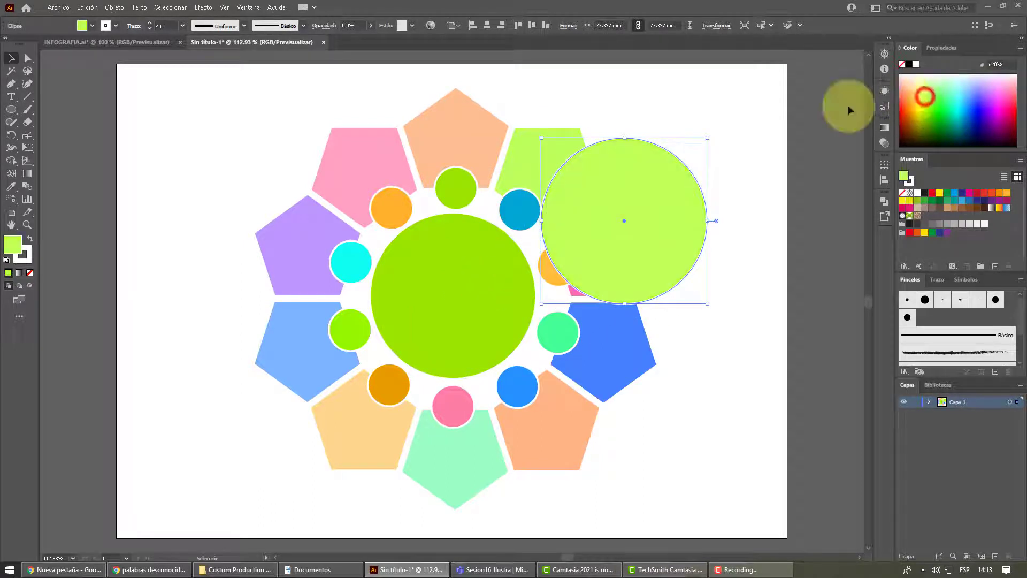
pyautogui.moveTo(707, 138); pyautogui.dragTo(653, 188)
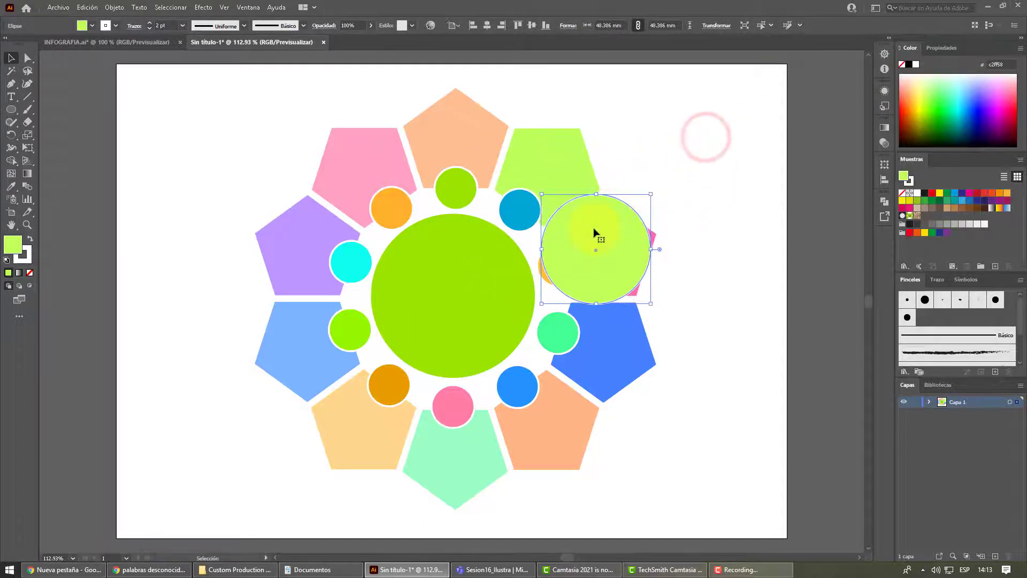
pyautogui.moveTo(616, 224); pyautogui.dragTo(478, 277)
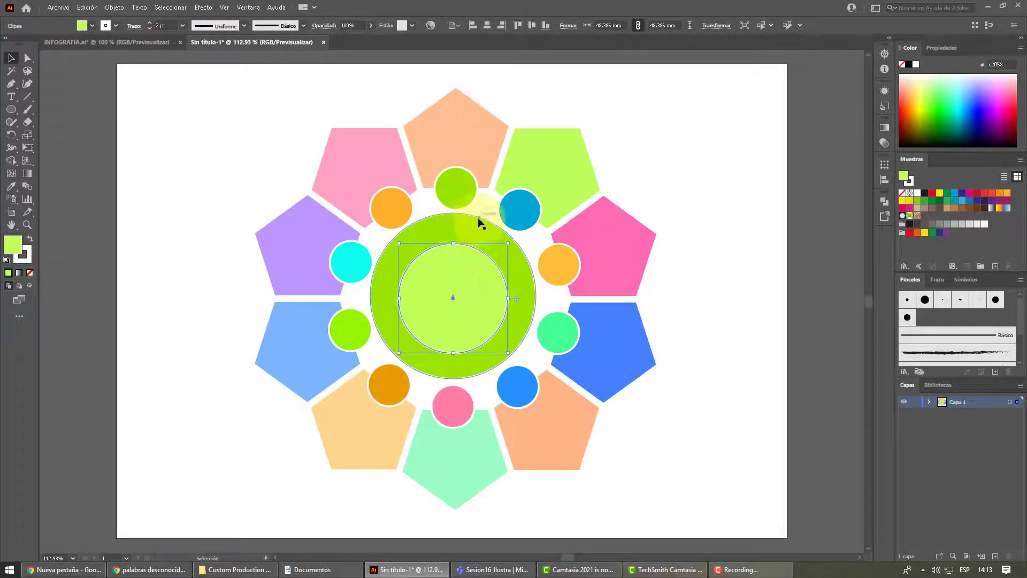
pyautogui.click(459, 229)
pyautogui.keyDown('shift'); pyautogui.click(481, 279); pyautogui.keyUp('shift')
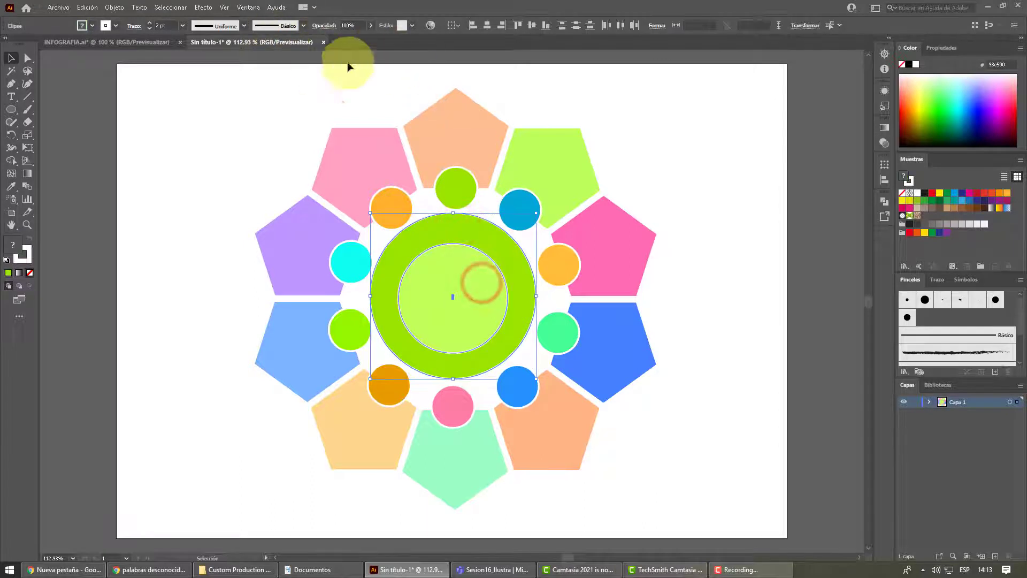
pyautogui.click(533, 27)
pyautogui.click(692, 255)
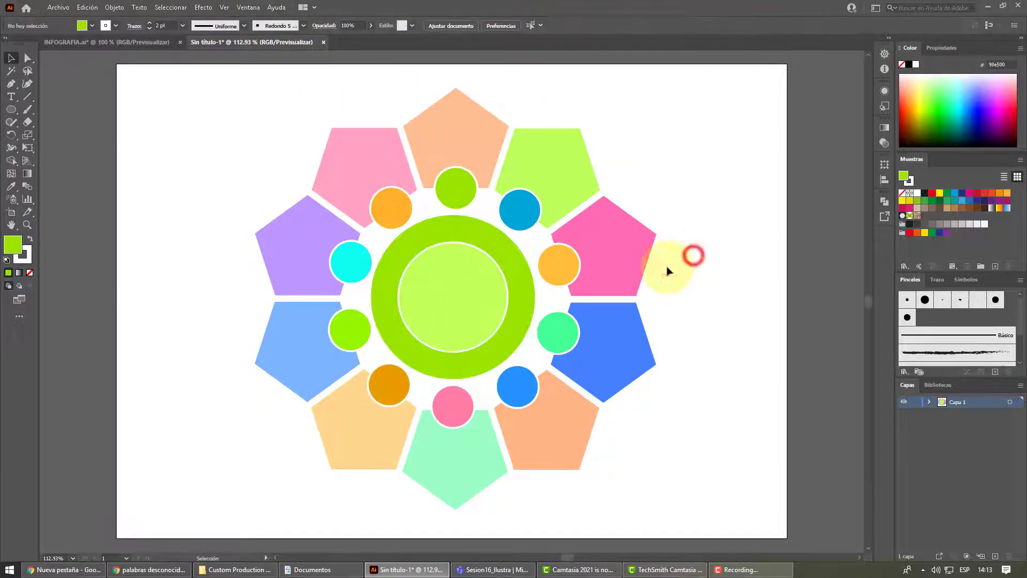
pyautogui.click(107, 44)
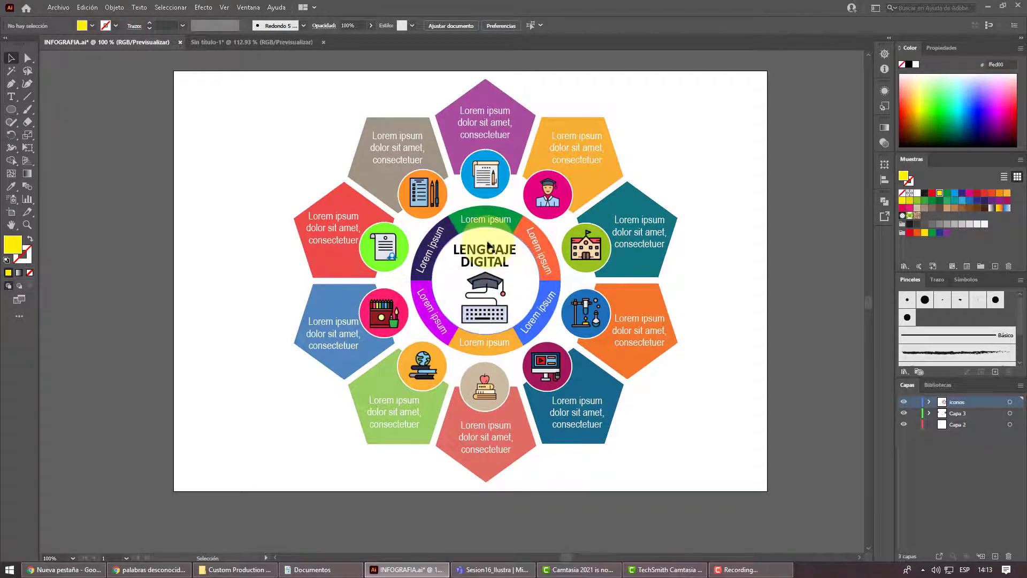
# Look over the INFOGRAFIA.ai reference again and return to the Sin título-1 document.
pyautogui.click(248, 46)
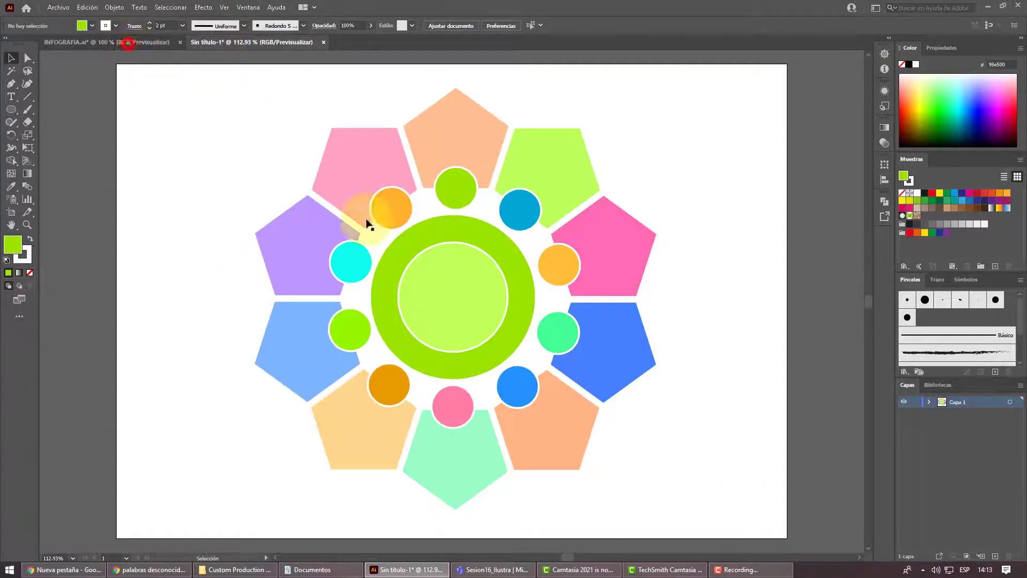
pyautogui.click(96, 43)
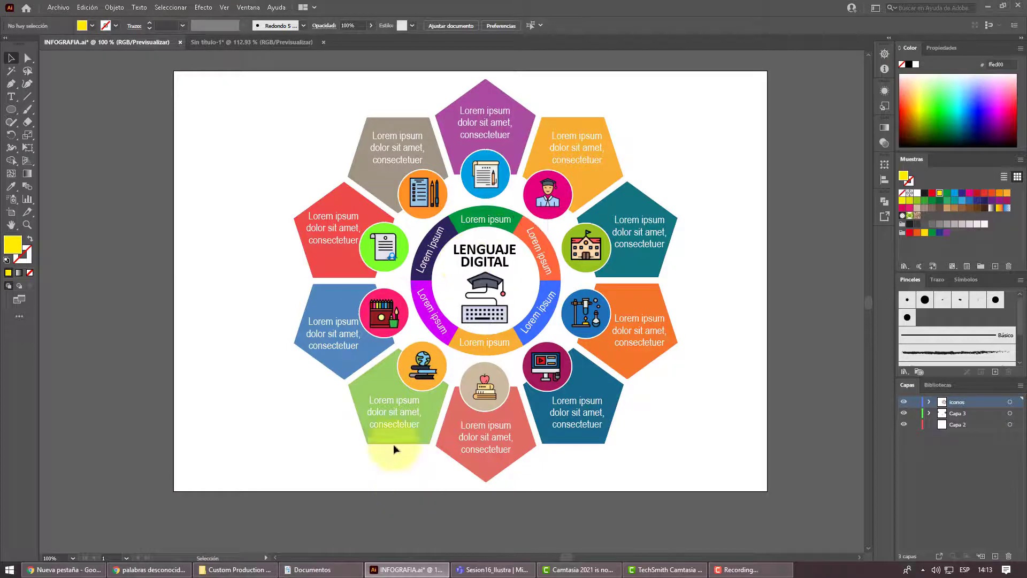
pyautogui.click(229, 42)
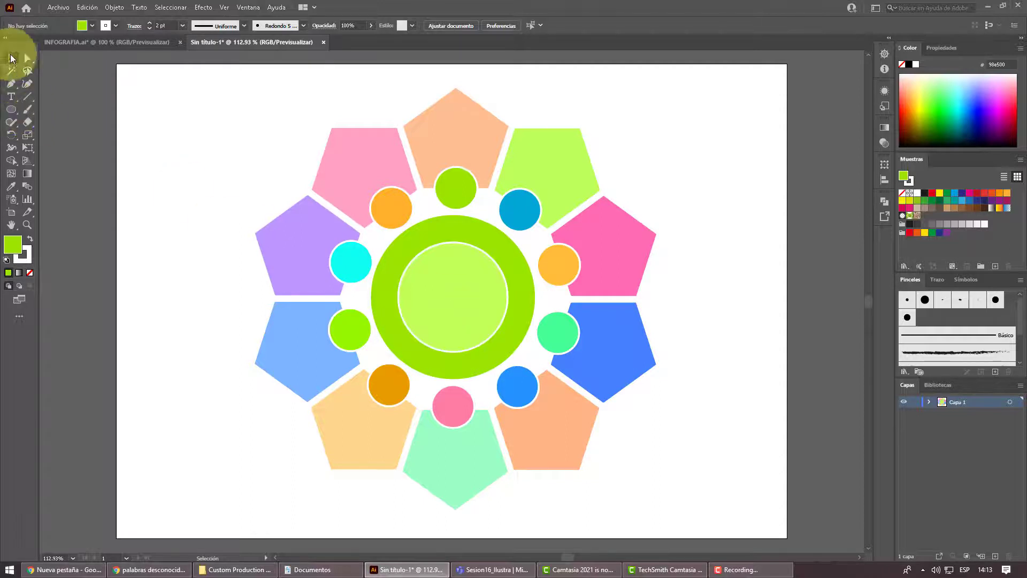
# Draw a horizontal line about 84.5 mm long through the middle of the green centre circle.
pyautogui.click(28, 95)
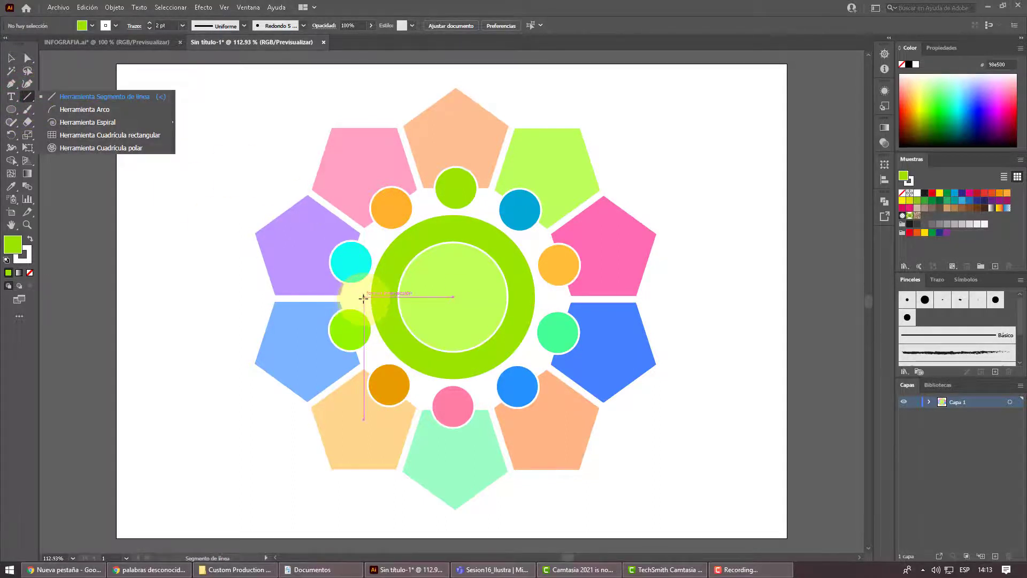
pyautogui.moveTo(360, 296); pyautogui.dragTo(543, 296)
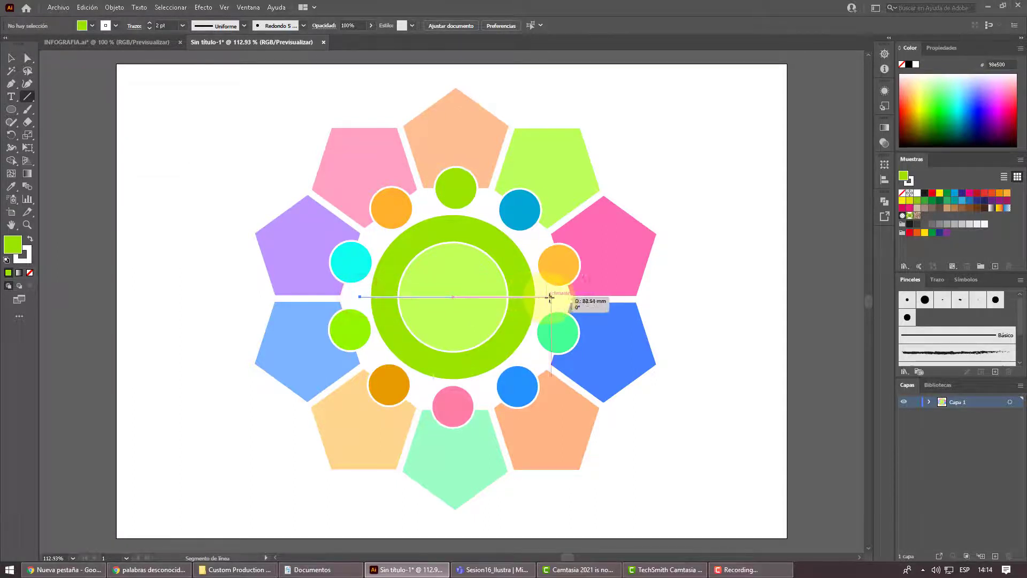
pyautogui.moveTo(551, 296); pyautogui.dragTo(551, 296)
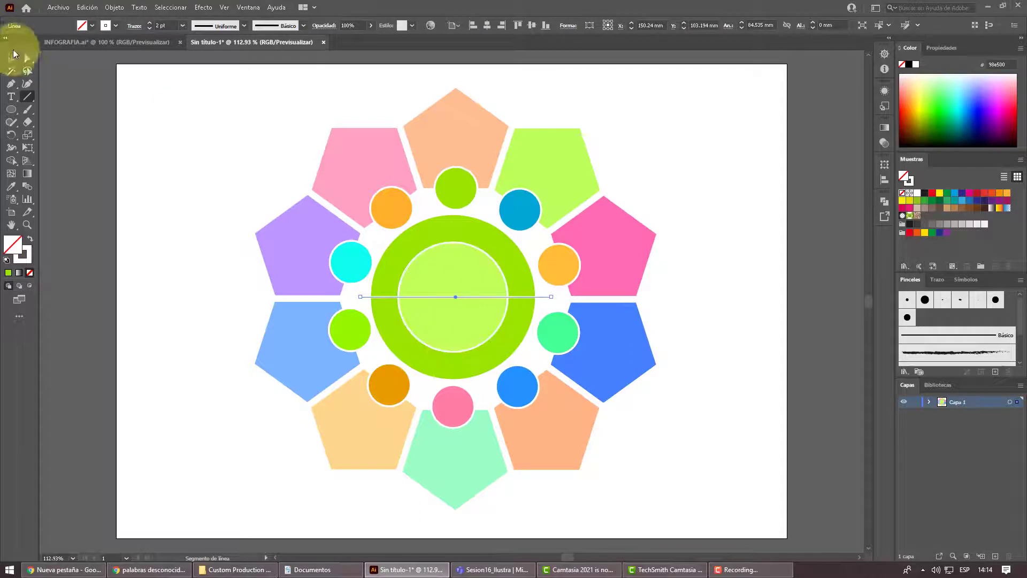
pyautogui.click(11, 60)
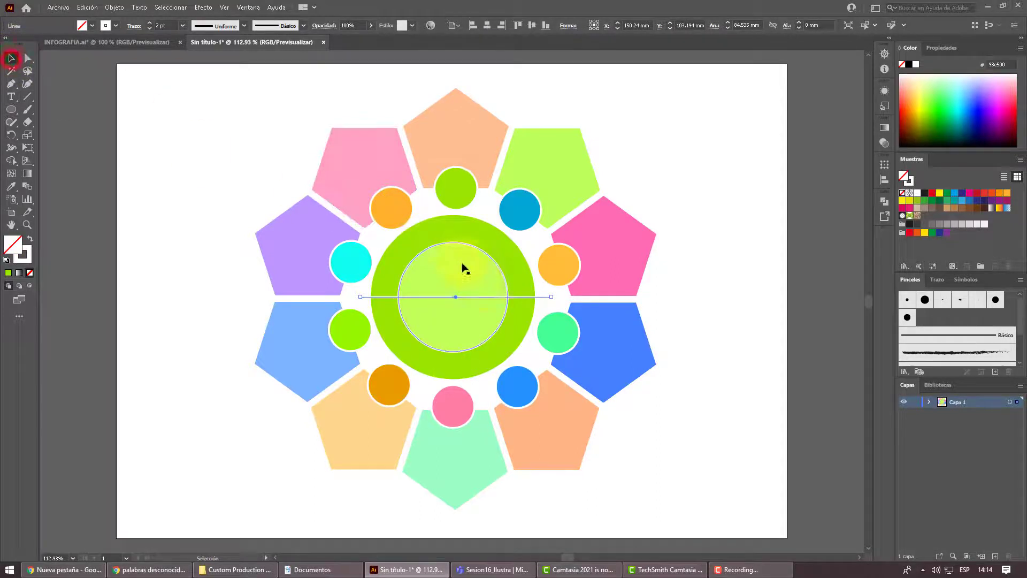
# Apply a Transform effect to the centre line with 2 copies rotated 60°.
pyautogui.click(202, 7)
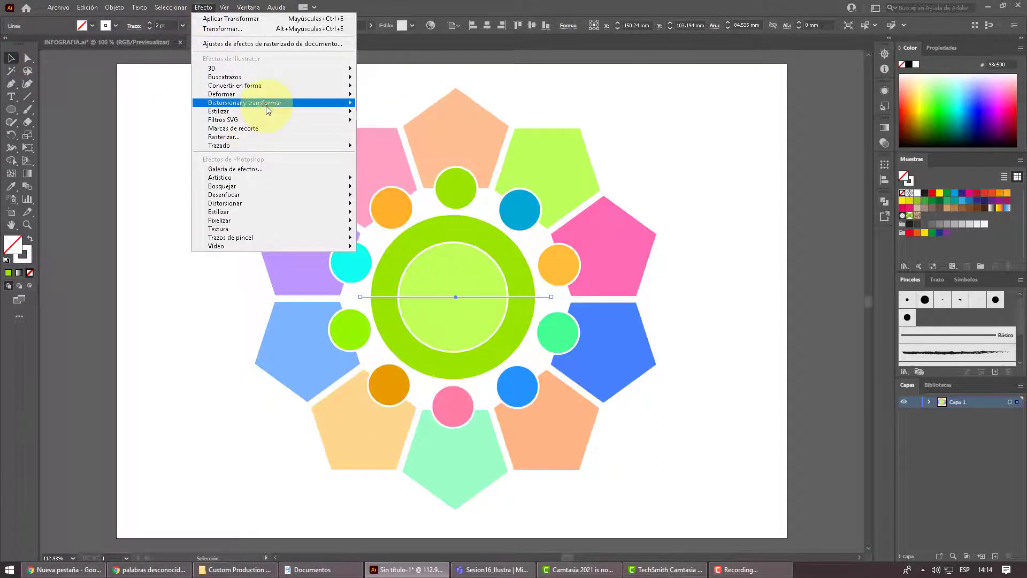
pyautogui.moveTo(245, 103)
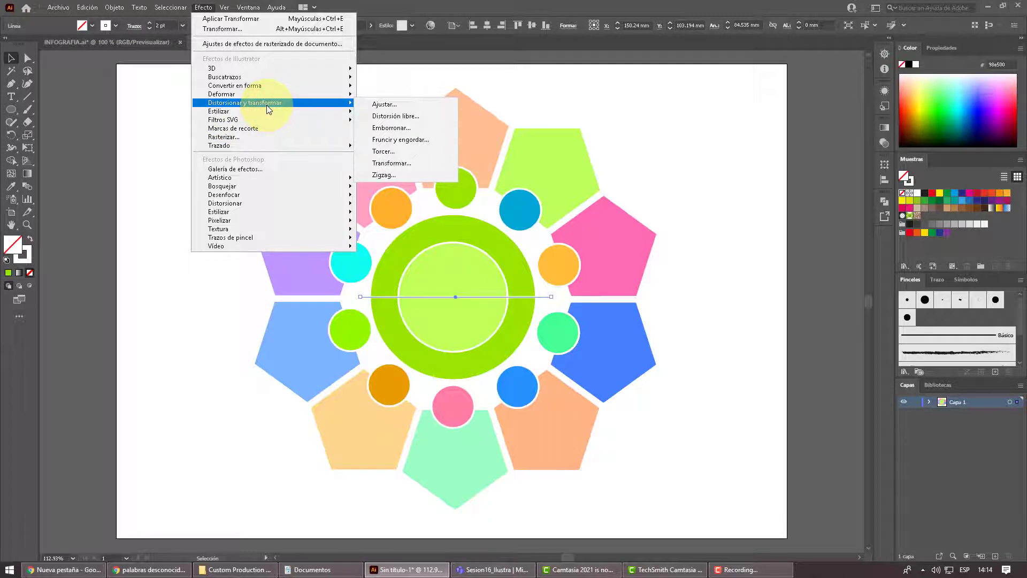
pyautogui.click(396, 163)
pyautogui.click(806, 324)
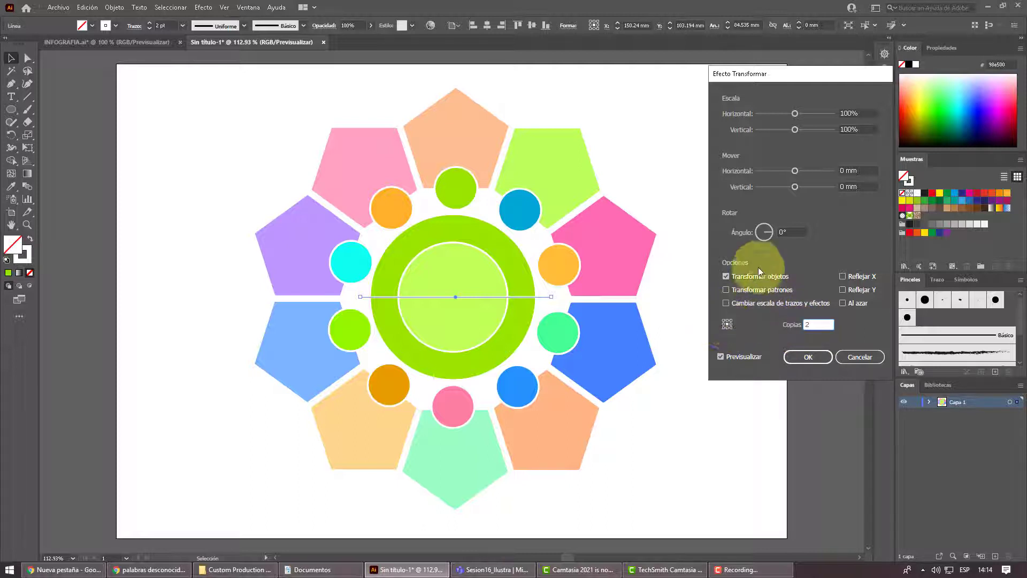
pyautogui.doubleClick(790, 232)
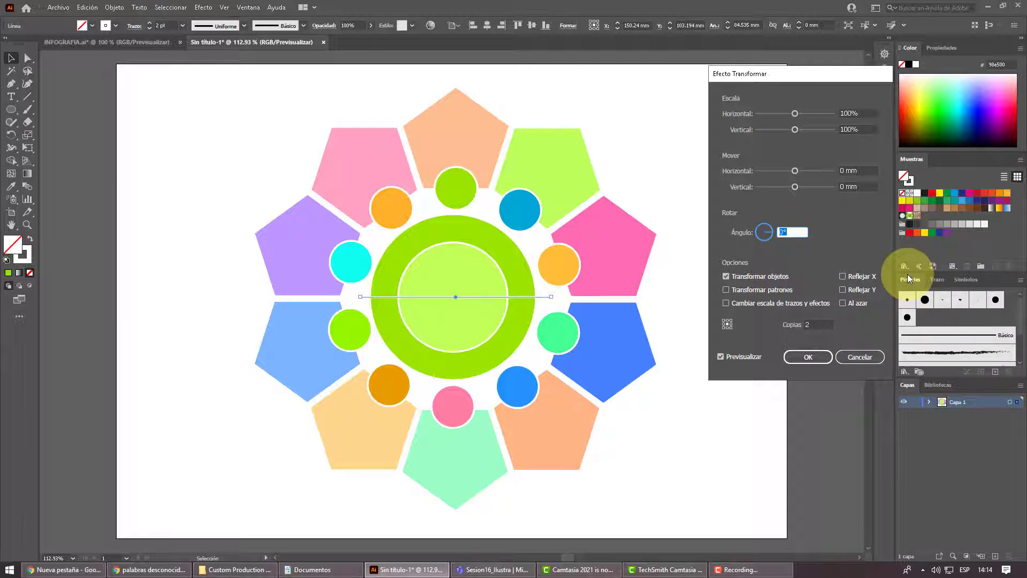
pyautogui.press('Up')
pyautogui.press('Up')
pyautogui.press('Up')
pyautogui.press('Up')
pyautogui.press('Up')
pyautogui.press('Up')
pyautogui.press('Up')
pyautogui.press('Up')
pyautogui.press('Up')
pyautogui.press('Up')
pyautogui.press('Up')
pyautogui.press('Up')
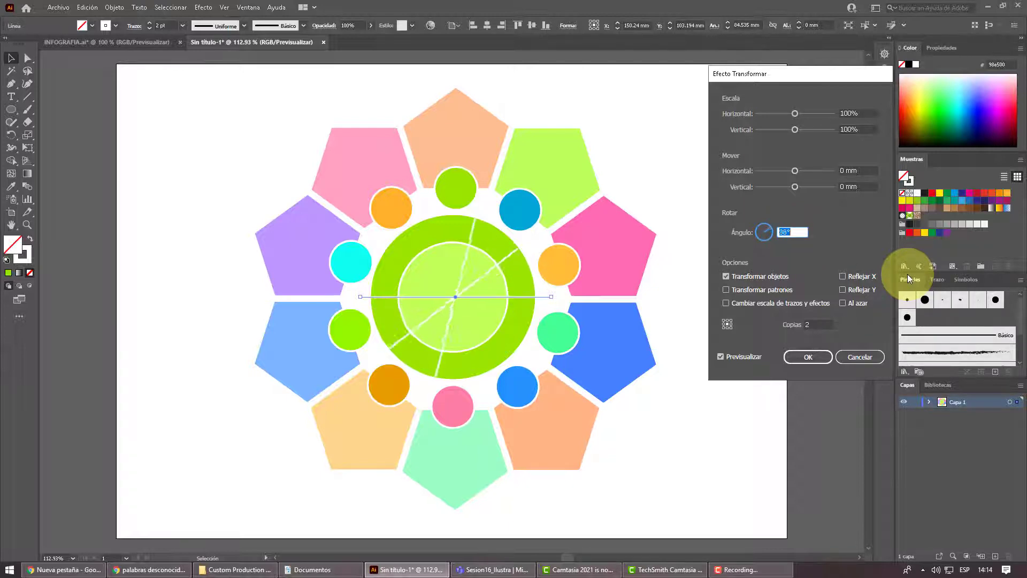
pyautogui.press('Up')
pyautogui.press('Up')
pyautogui.press('Up')
pyautogui.press('Up')
pyautogui.press('Up')
pyautogui.press('Up')
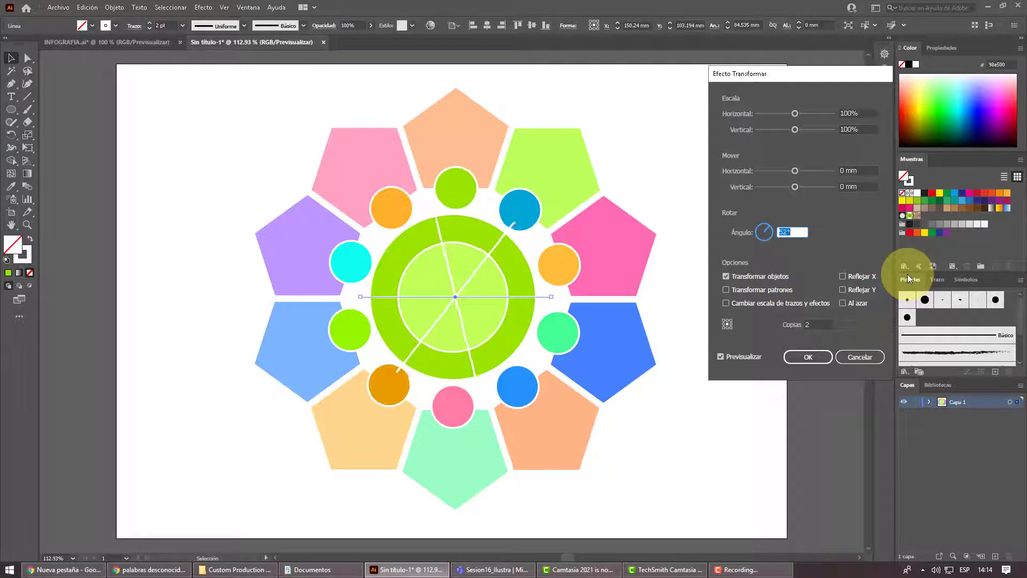
pyautogui.press('Up')
pyautogui.press('Up')
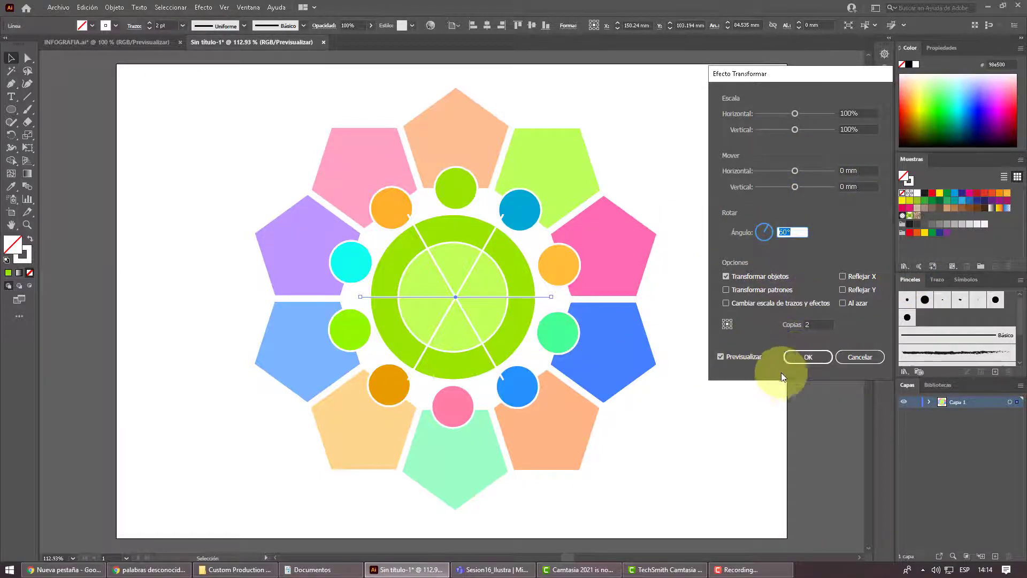
pyautogui.click(811, 359)
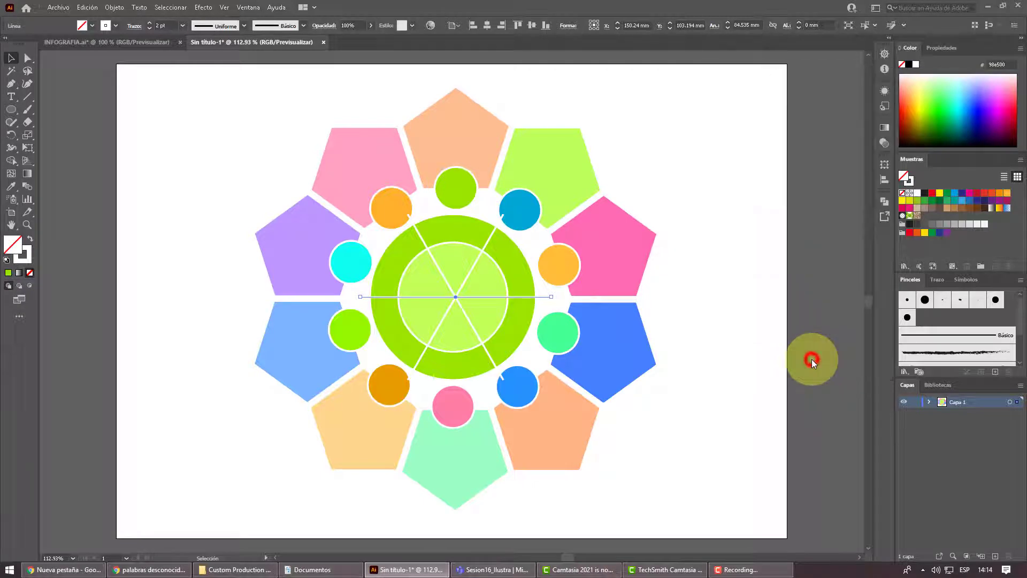
# Select the line and outer green circle, expand the appearance, and Divide them with Pathfinder.
pyautogui.click(11, 58)
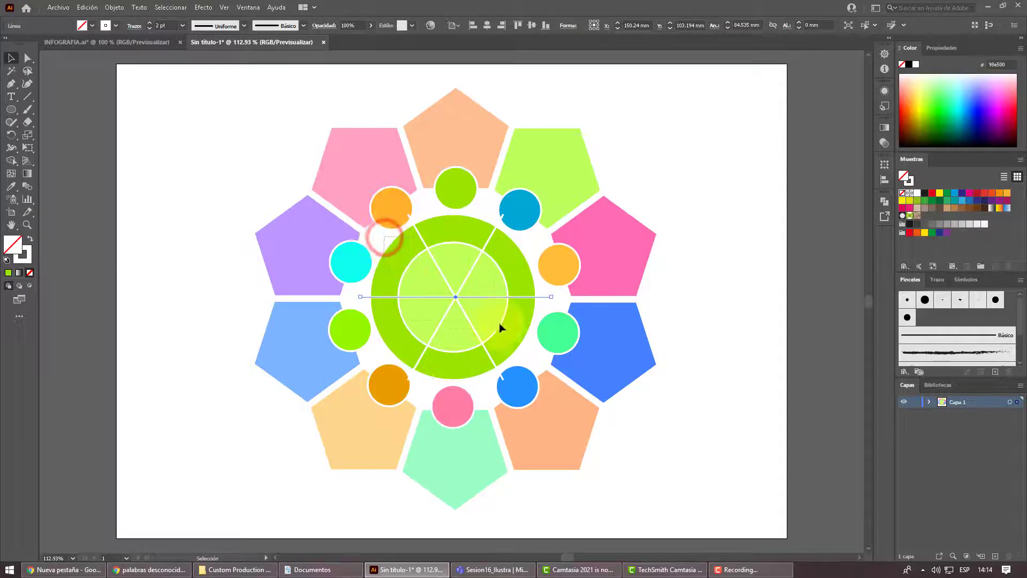
pyautogui.keyDown('shift'); pyautogui.click(513, 329); pyautogui.keyUp('shift')
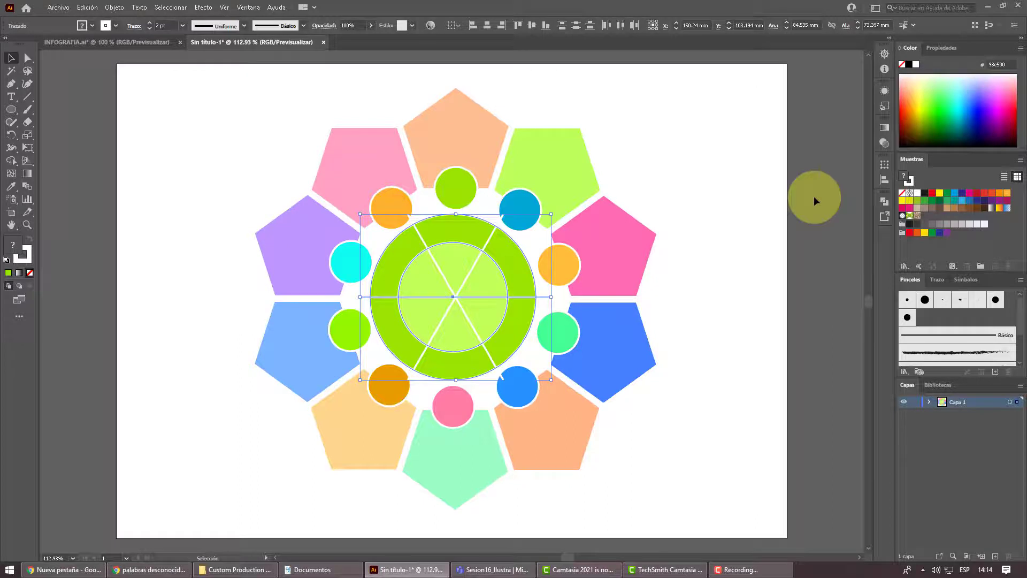
pyautogui.click(115, 8)
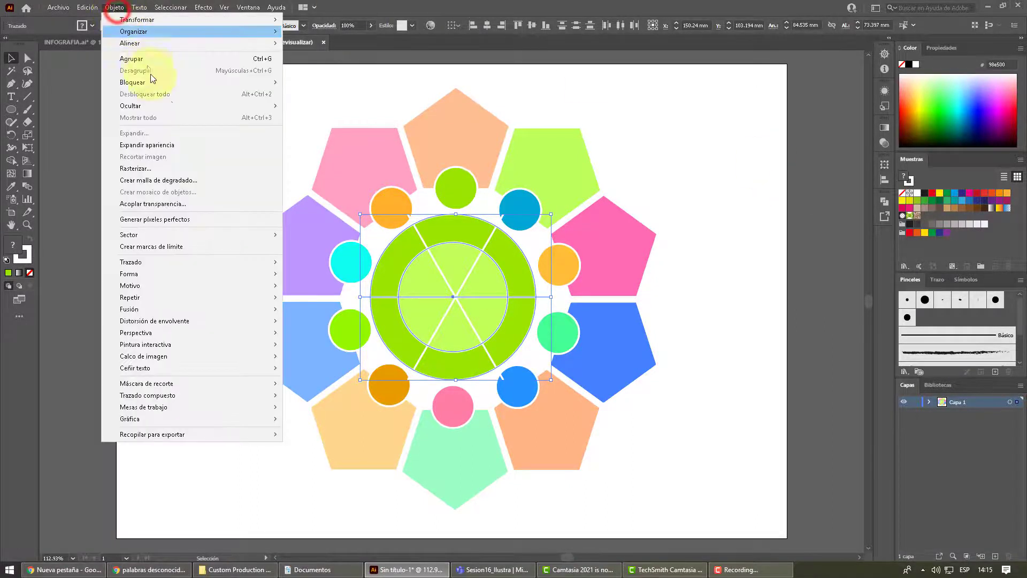
pyautogui.click(167, 142)
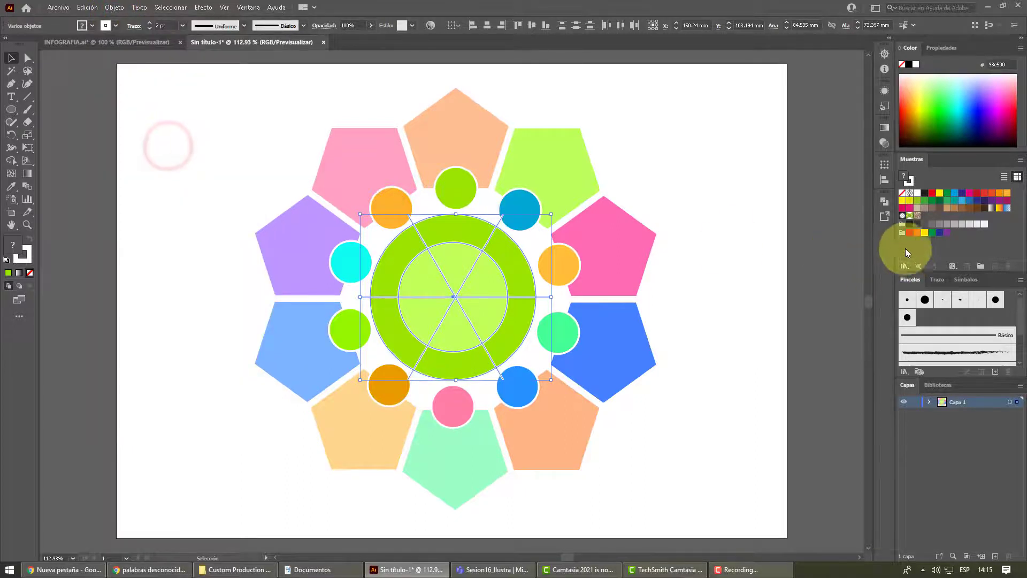
pyautogui.click(881, 202)
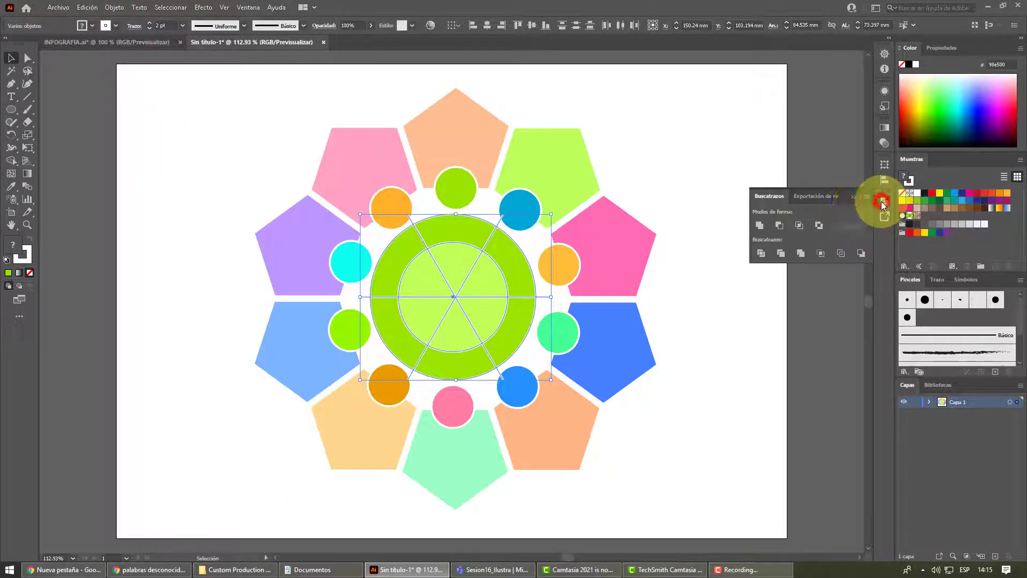
pyautogui.click(762, 254)
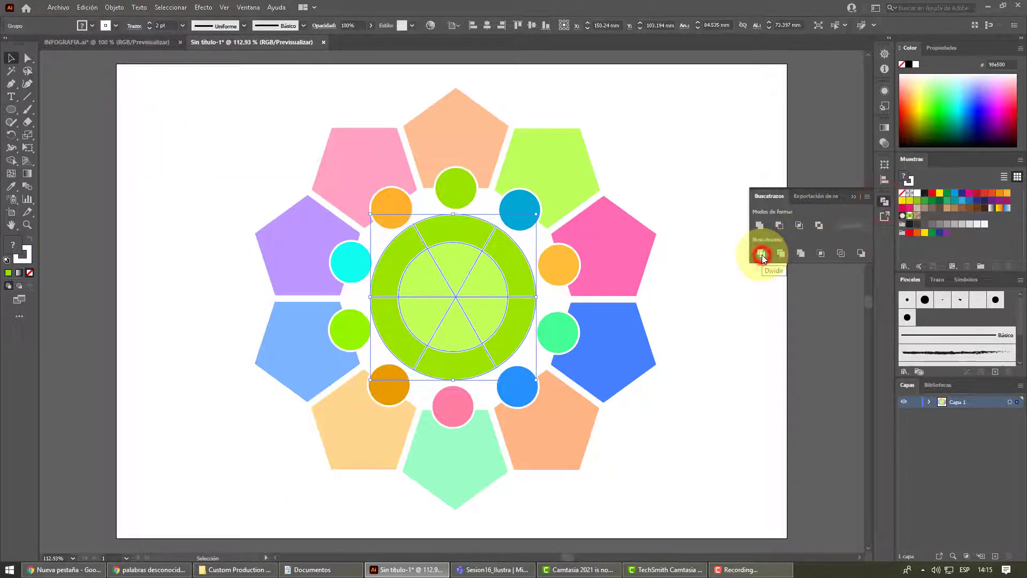
# Ungroup the divided circle pieces.
pyautogui.click(694, 186)
pyautogui.click(459, 236)
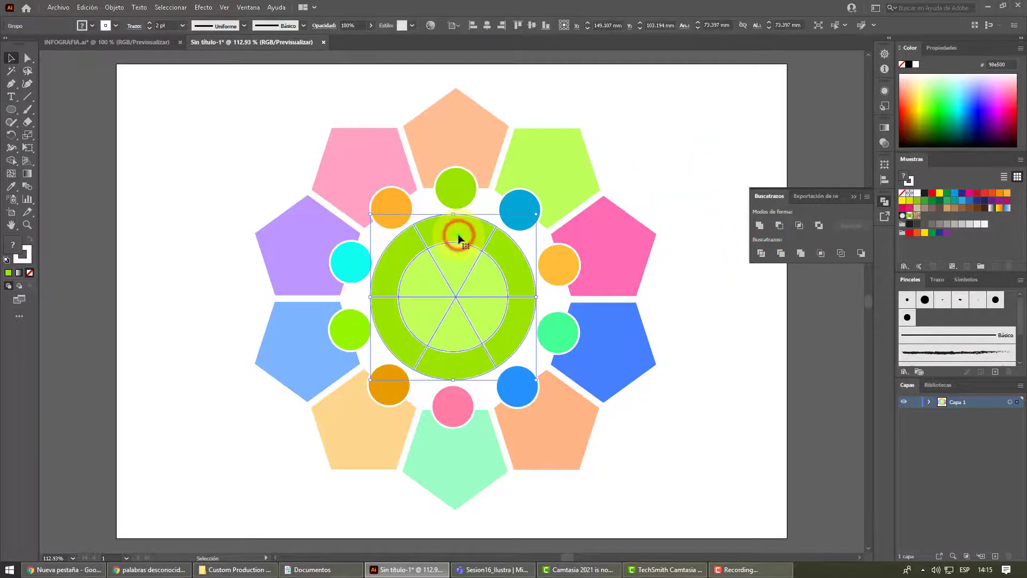
pyautogui.rightClick(459, 236)
pyautogui.click(493, 319)
# Colour the top ring segment darker green and the upper-right segment magenta.
pyautogui.click(673, 160)
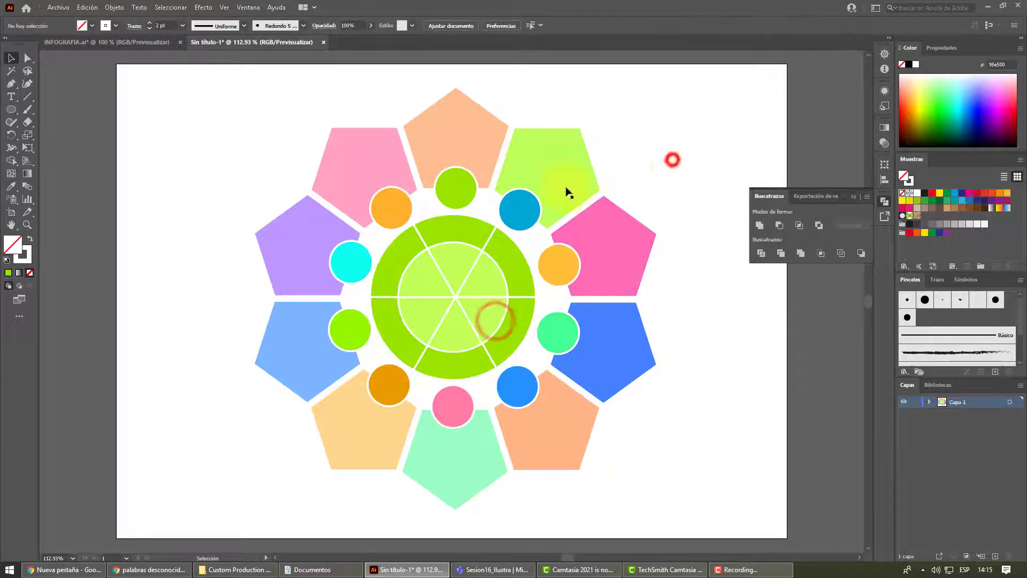
pyautogui.click(455, 230)
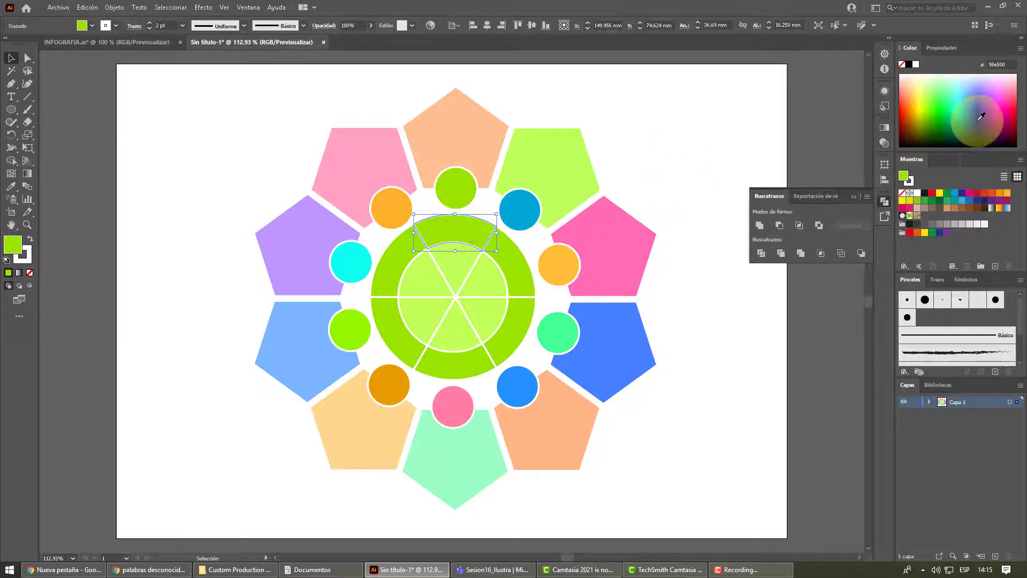
pyautogui.click(922, 101)
pyautogui.click(520, 269)
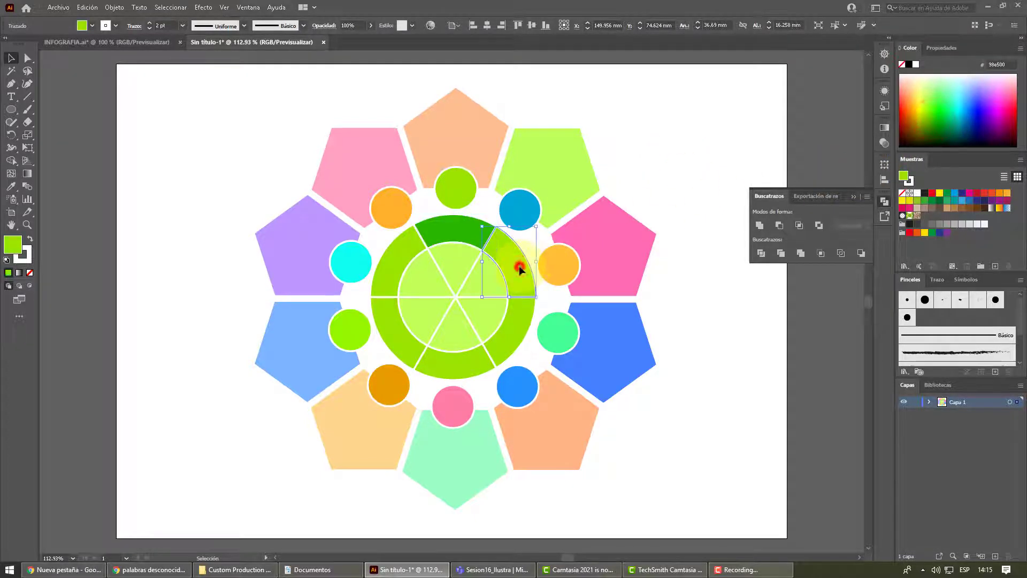
pyautogui.click(998, 105)
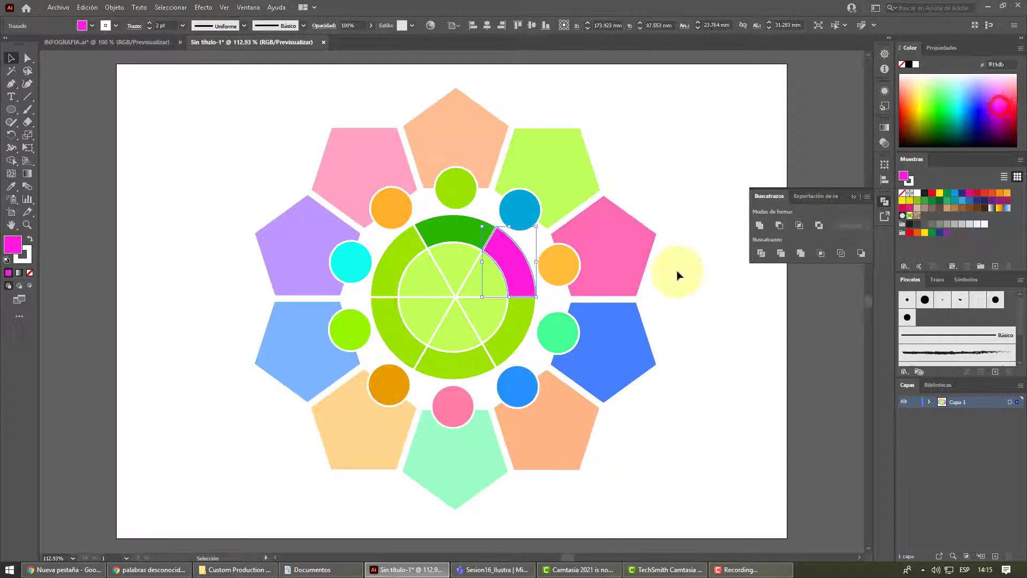
# Colour the bottom ring segment bright green.
pyautogui.click(511, 338)
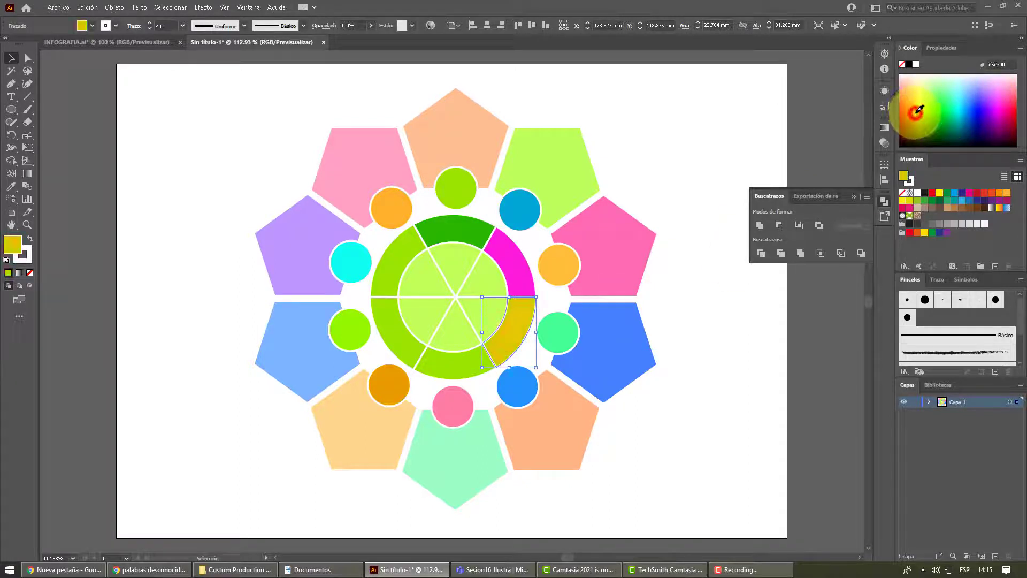
pyautogui.click(454, 362)
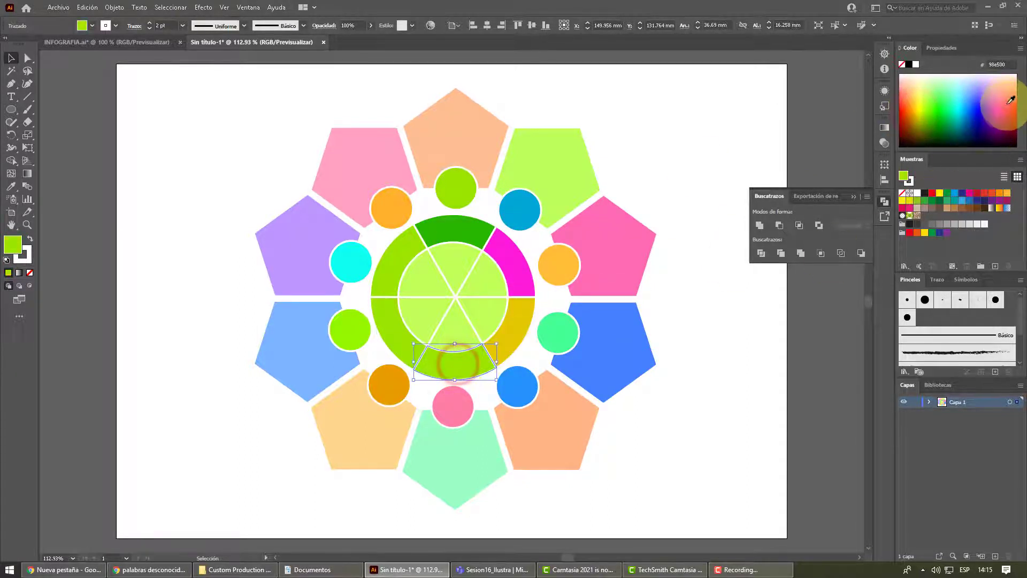
pyautogui.click(1010, 100)
pyautogui.click(917, 100)
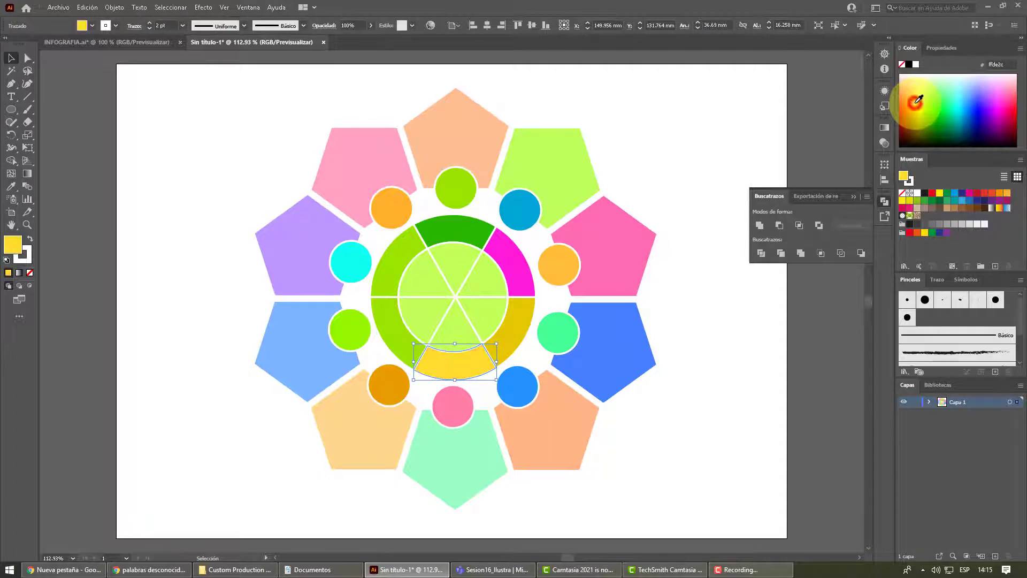
pyautogui.click(942, 110)
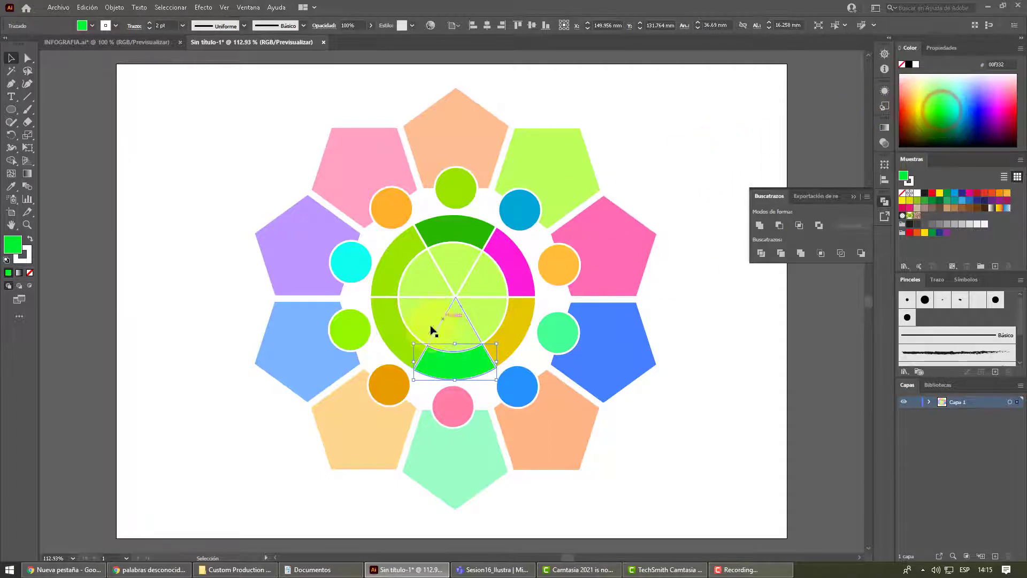
# Make the lower-left ring segment blue and the upper-left segment cyan.
pyautogui.click(393, 328)
pyautogui.click(973, 105)
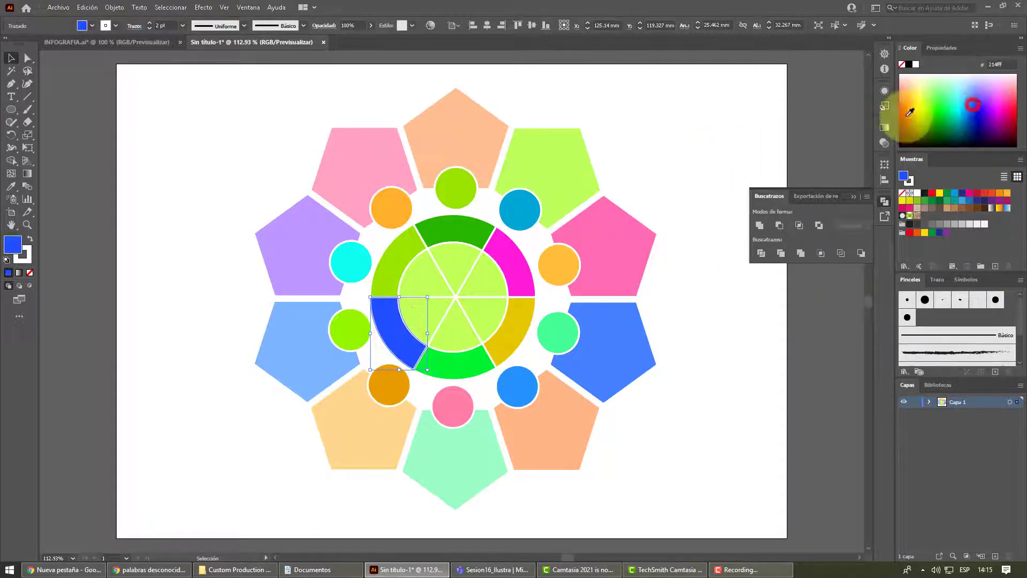
pyautogui.click(401, 261)
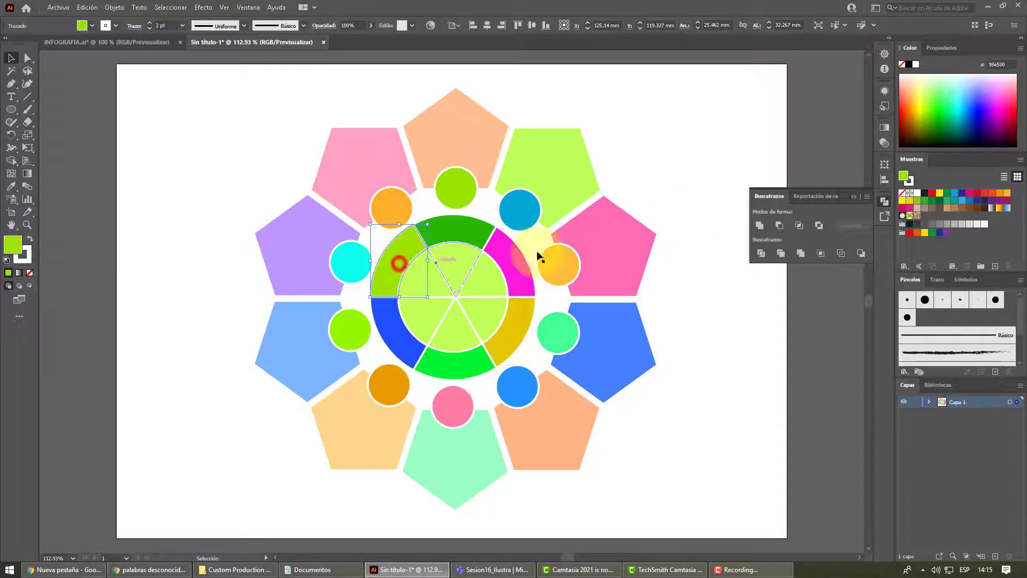
pyautogui.click(956, 110)
# Select all six inner light-green wedges together.
pyautogui.click(683, 161)
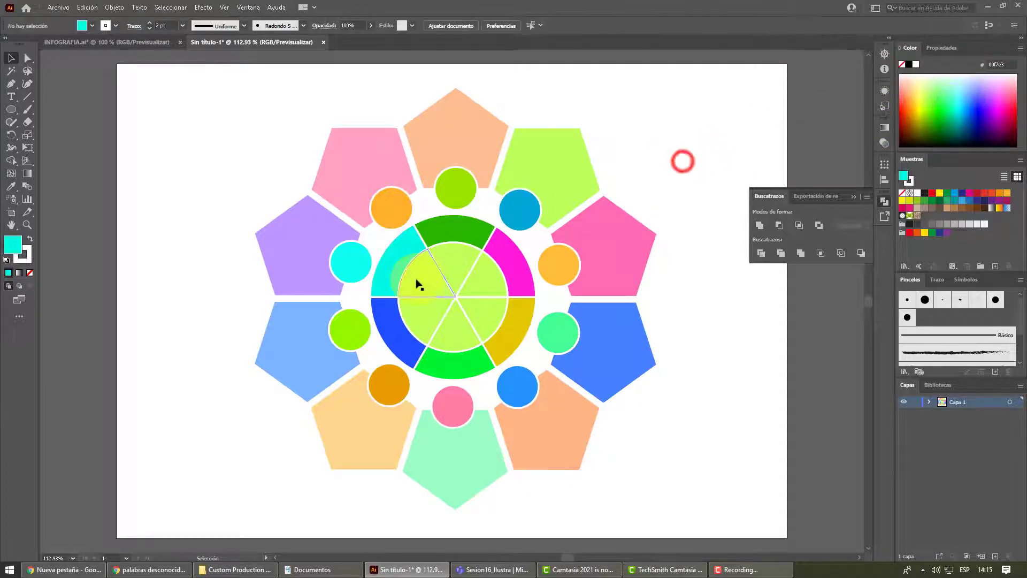
pyautogui.click(457, 264)
pyautogui.keyDown('shift'); pyautogui.click(488, 282); pyautogui.keyUp('shift')
pyautogui.keyDown('shift'); pyautogui.click(488, 314); pyautogui.keyUp('shift')
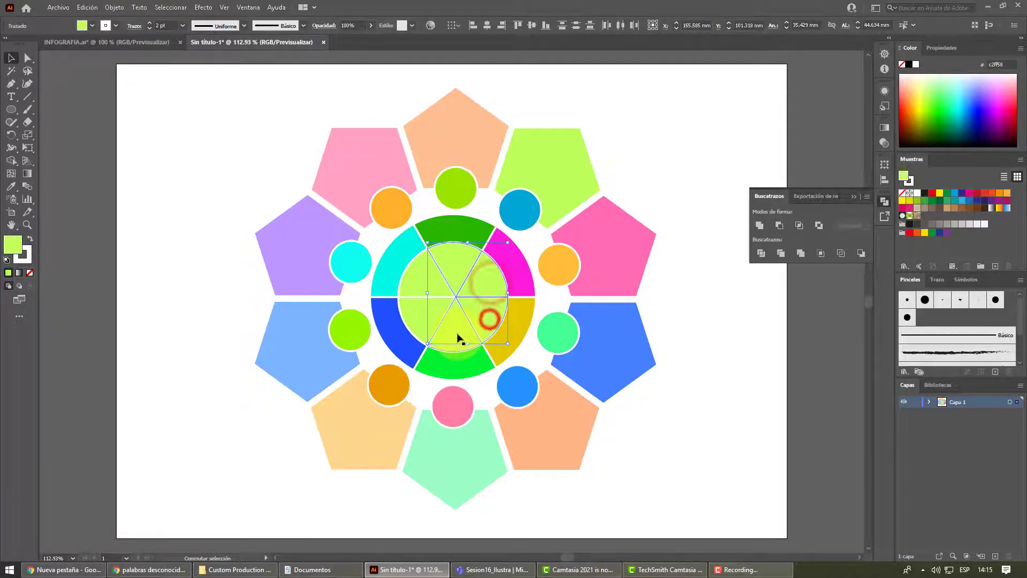
pyautogui.keyDown('shift'); pyautogui.click(456, 335); pyautogui.keyUp('shift')
pyautogui.keyDown('shift'); pyautogui.click(415, 318); pyautogui.keyUp('shift')
pyautogui.keyDown('shift'); pyautogui.click(419, 290); pyautogui.keyUp('shift')
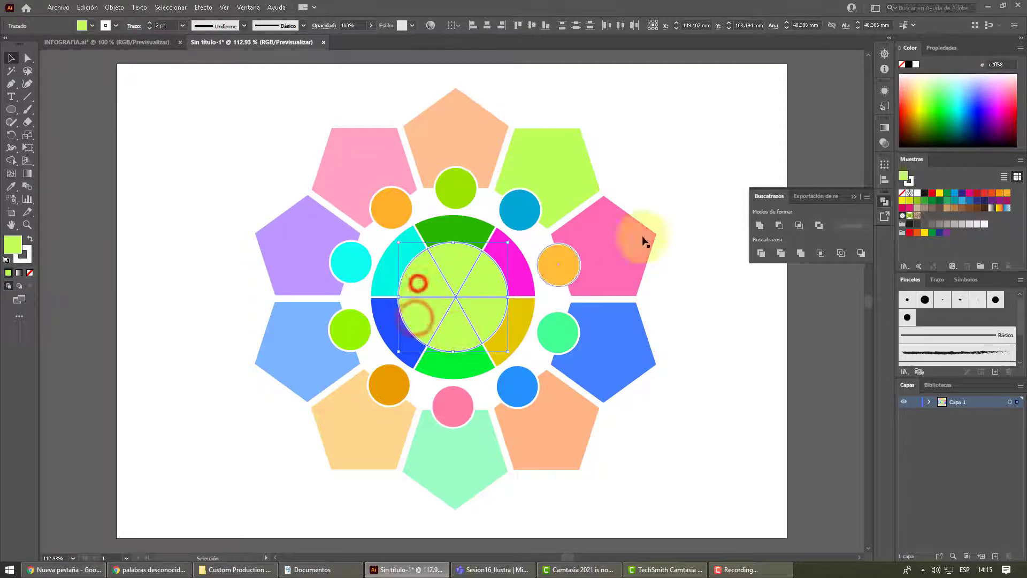
# Unite the inner wedges into one circle filled white.
pyautogui.click(759, 225)
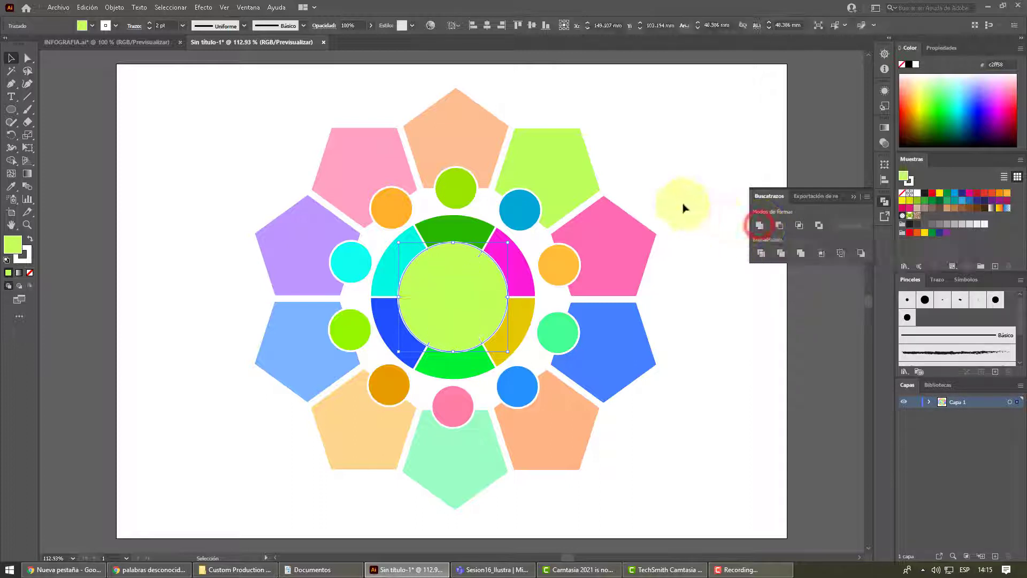
pyautogui.click(916, 198)
pyautogui.click(691, 169)
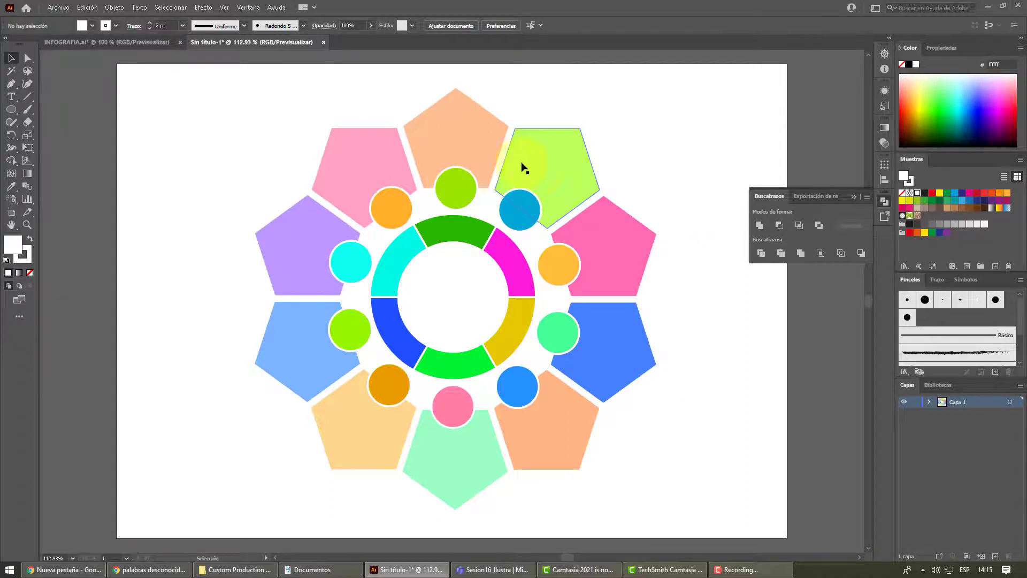
# Check the INFOGRAFIA.ai reference, return to the working document, and bring up File Explorer.
pyautogui.click(129, 43)
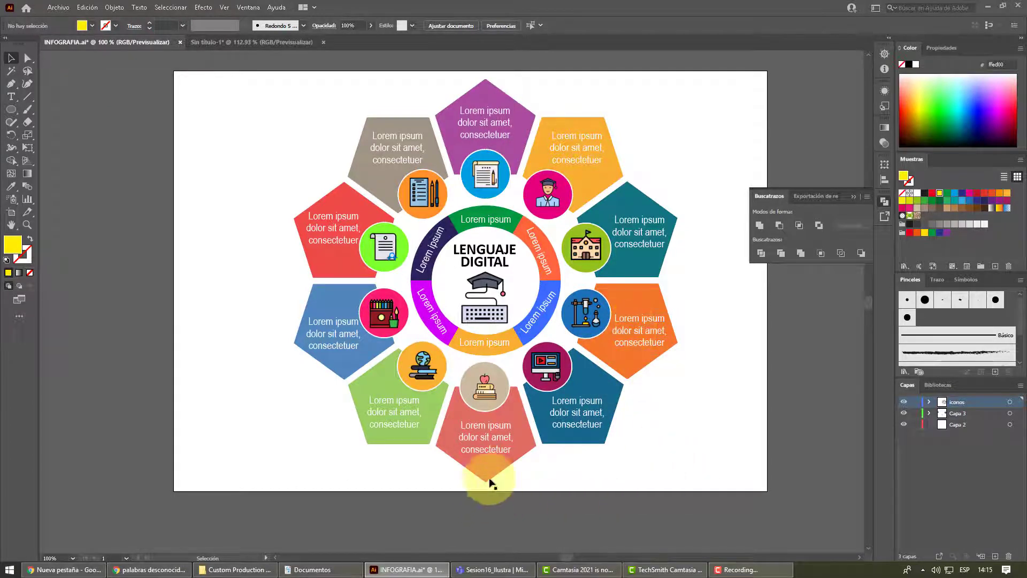
pyautogui.click(221, 43)
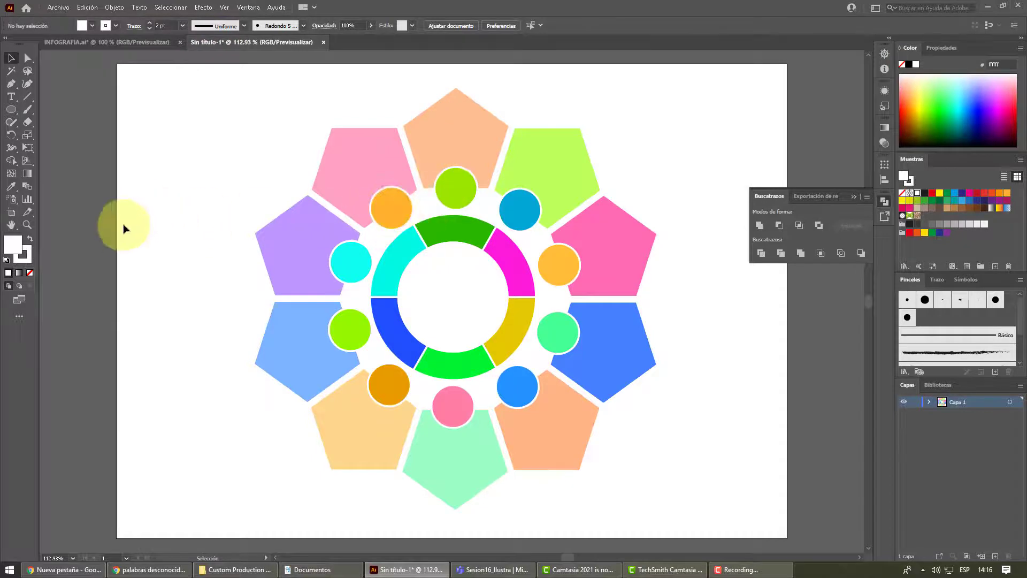
pyautogui.click(236, 570)
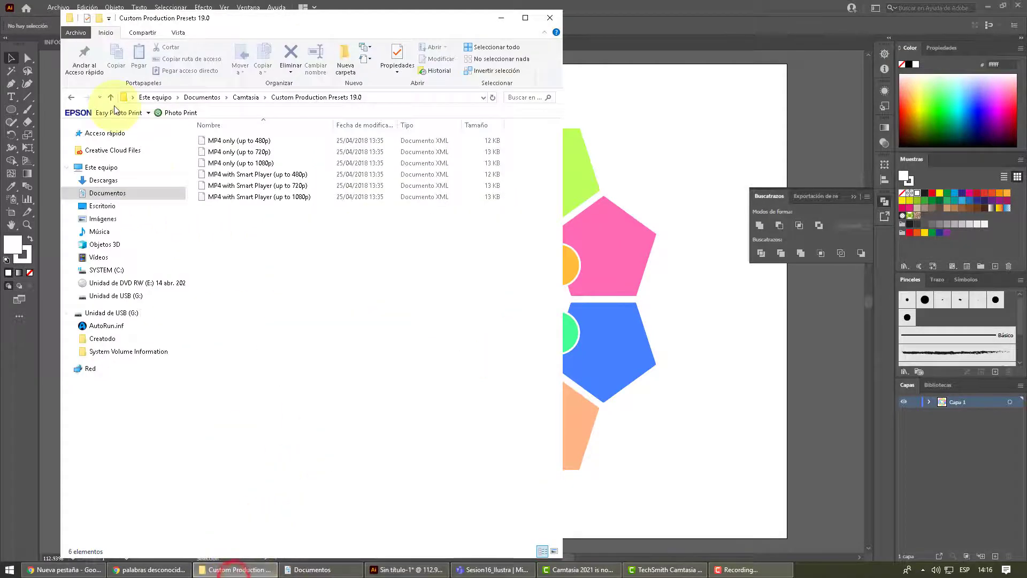
# Navigate to Descargas and open the icons_infografia folder.
pyautogui.click(113, 193)
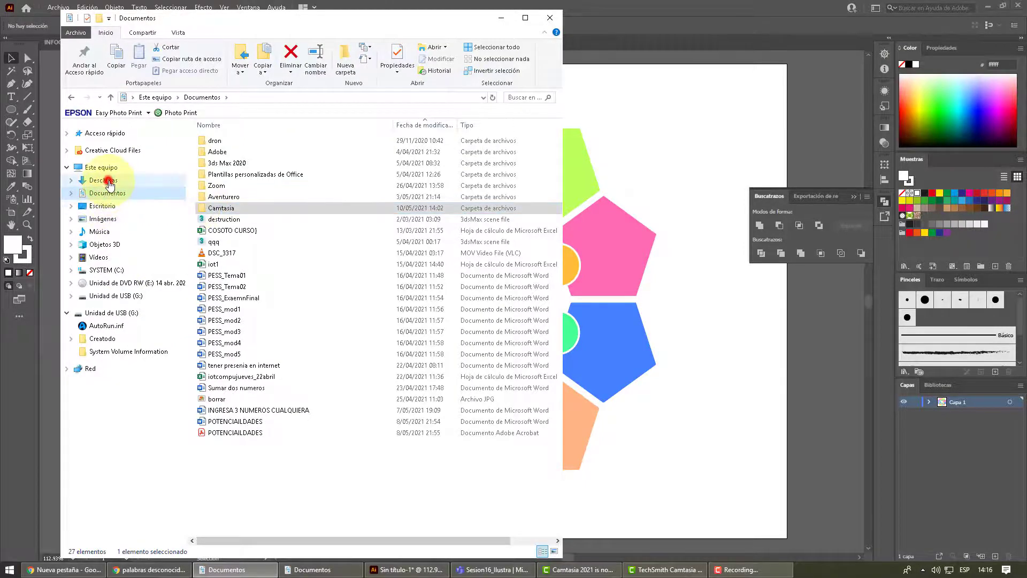
pyautogui.click(104, 180)
pyautogui.scroll(-10, 229, 321)
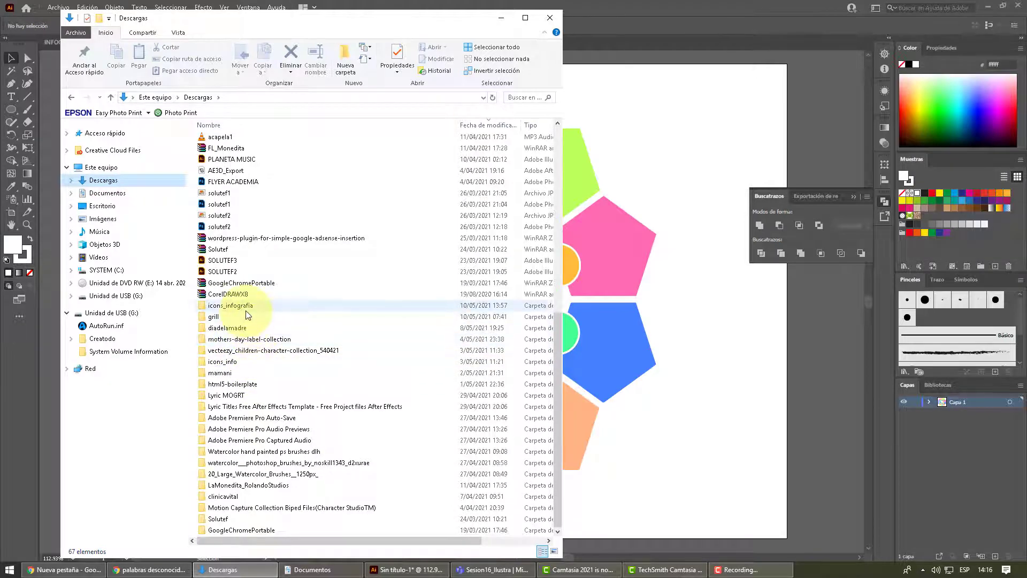
pyautogui.doubleClick(246, 309)
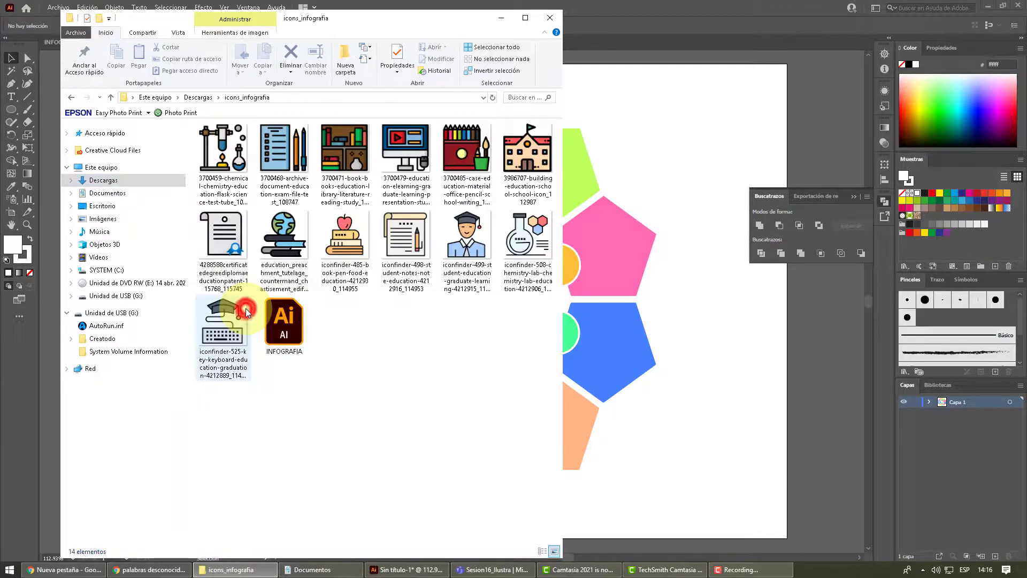
# Select all the icon files and drag them onto the Illustrator canvas.
pyautogui.moveTo(442, 25); pyautogui.dragTo(235, 52)
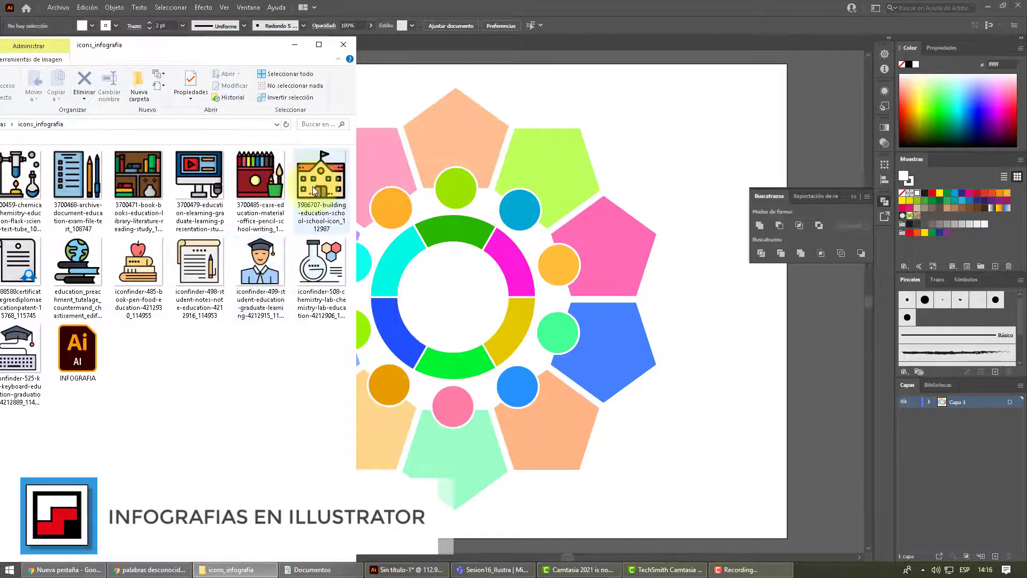
pyautogui.moveTo(313, 183)
pyautogui.mouseDown()
pyautogui.moveTo(649, 159)
pyautogui.moveTo(322, 205)
pyautogui.mouseUp()
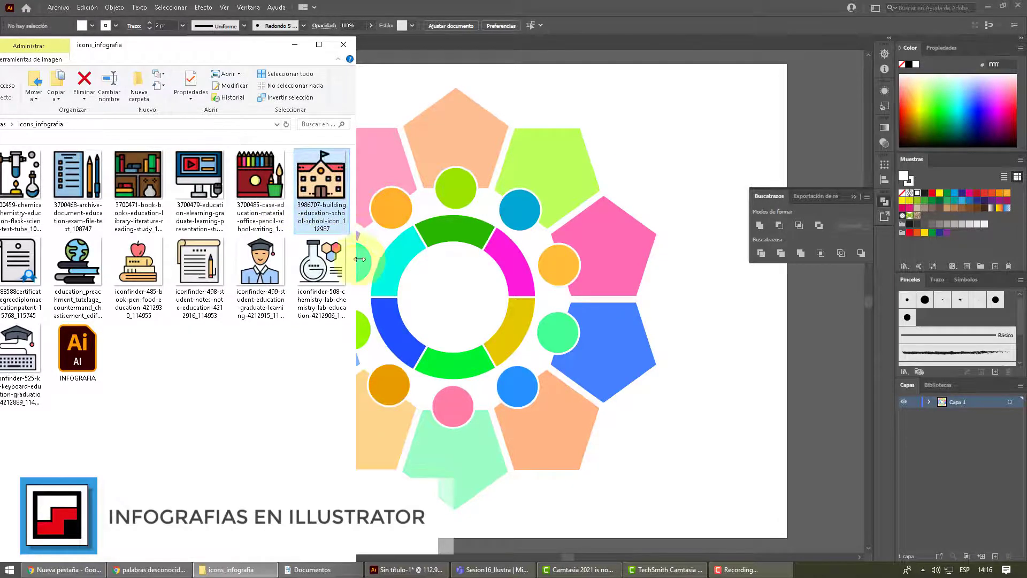
pyautogui.moveTo(241, 46); pyautogui.dragTo(324, 43)
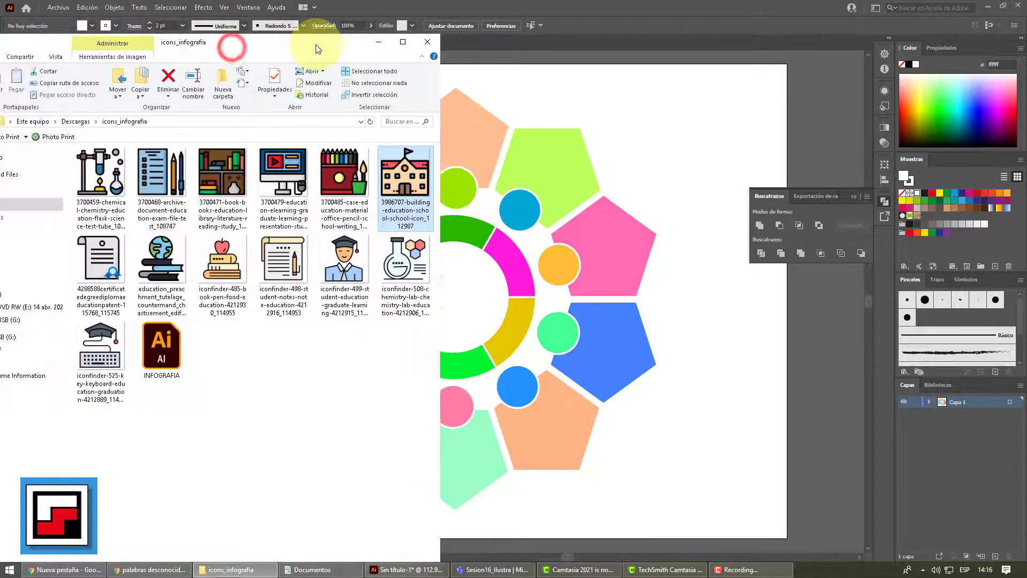
pyautogui.click(100, 172)
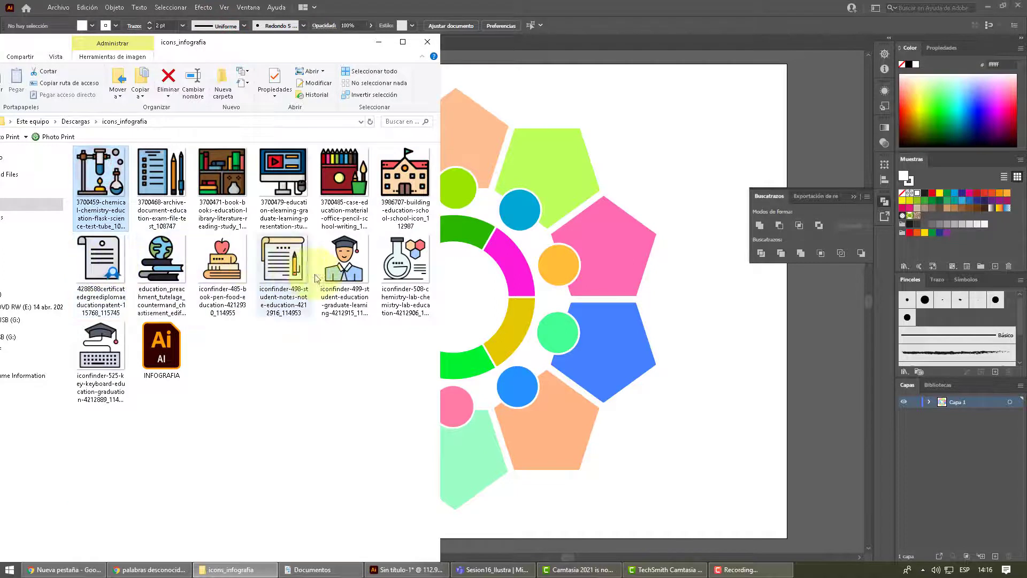
pyautogui.keyDown('shift'); pyautogui.click(405, 257); pyautogui.keyUp('shift')
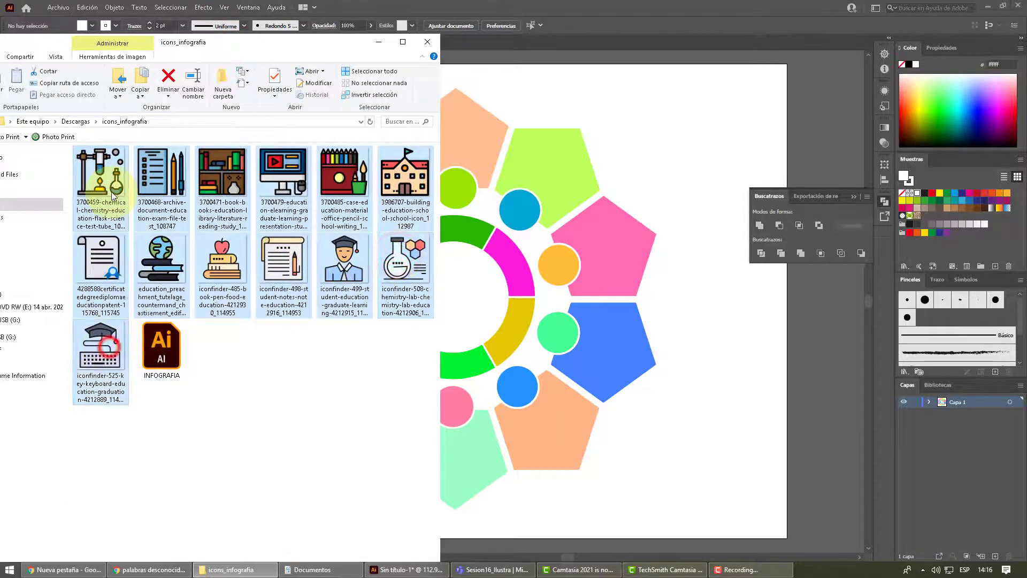
pyautogui.moveTo(111, 191)
pyautogui.mouseDown()
pyautogui.moveTo(665, 285)
pyautogui.moveTo(735, 452)
pyautogui.mouseUp()
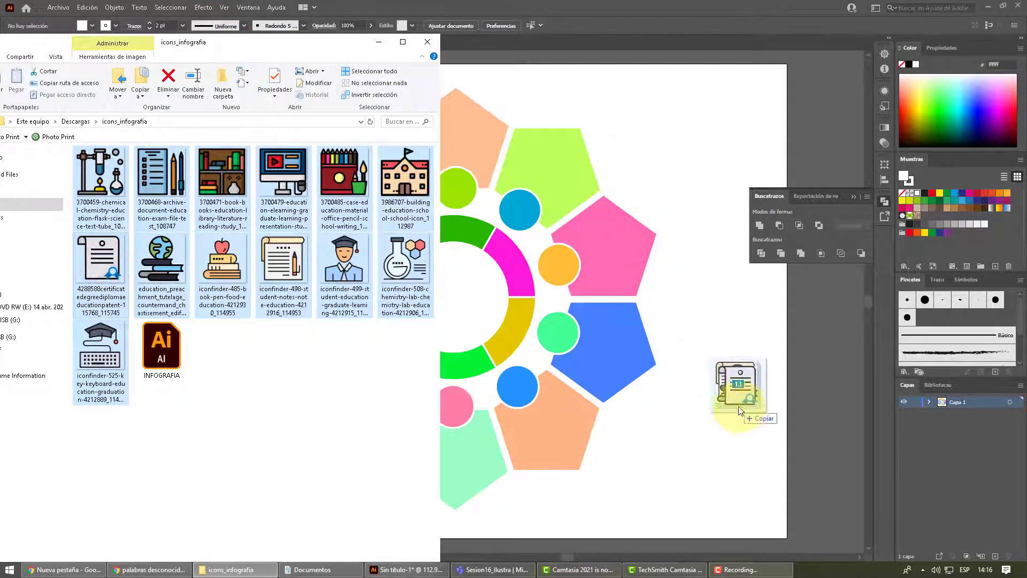
# Place the icon images, move them off the artboard, and separate the school image.
pyautogui.click(734, 454)
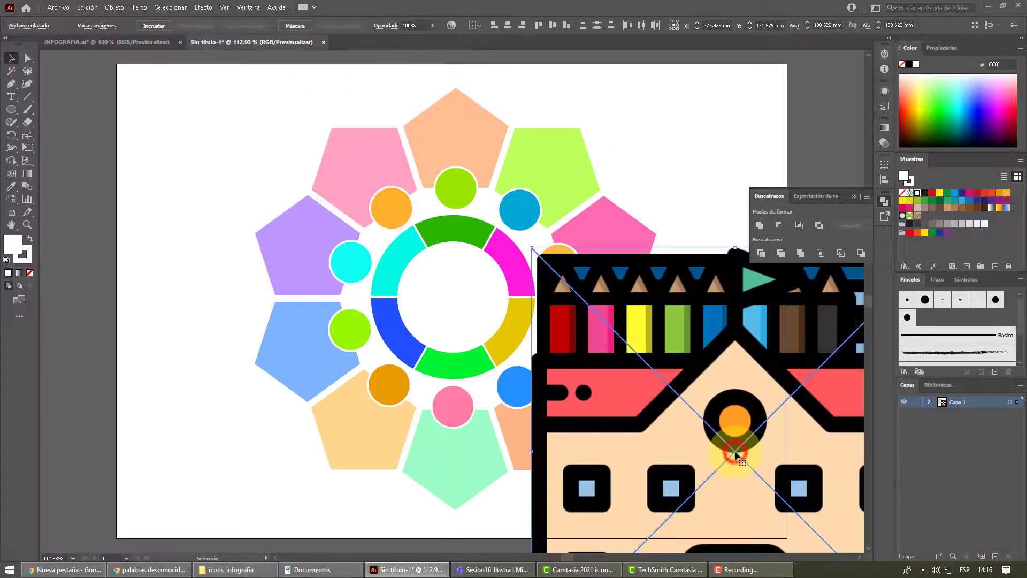
pyautogui.keyDown('alt'); pyautogui.scroll(-1, 710, 438); pyautogui.keyUp('alt')
pyautogui.keyDown('alt'); pyautogui.scroll(-6, 669, 423); pyautogui.keyUp('alt')
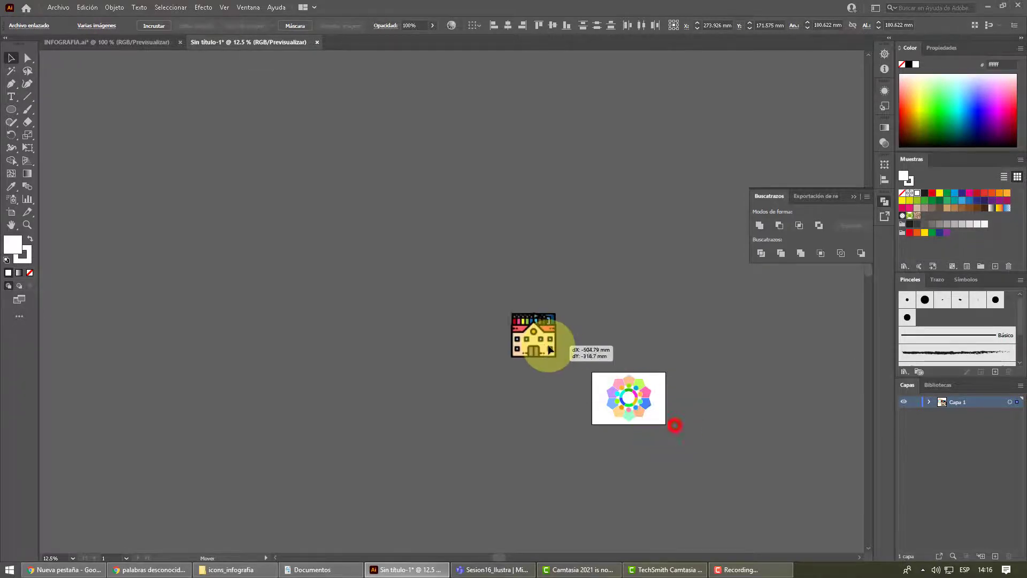
pyautogui.moveTo(653, 412)
pyautogui.mouseDown()
pyautogui.moveTo(544, 344)
pyautogui.moveTo(624, 336)
pyautogui.mouseUp()
pyautogui.click(637, 337)
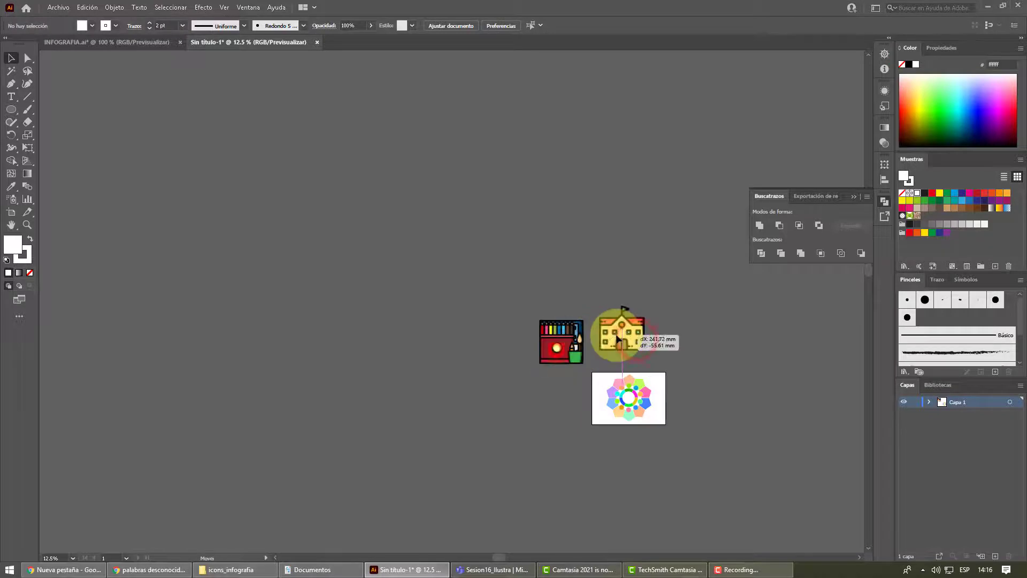
pyautogui.scroll(3, 684, 357)
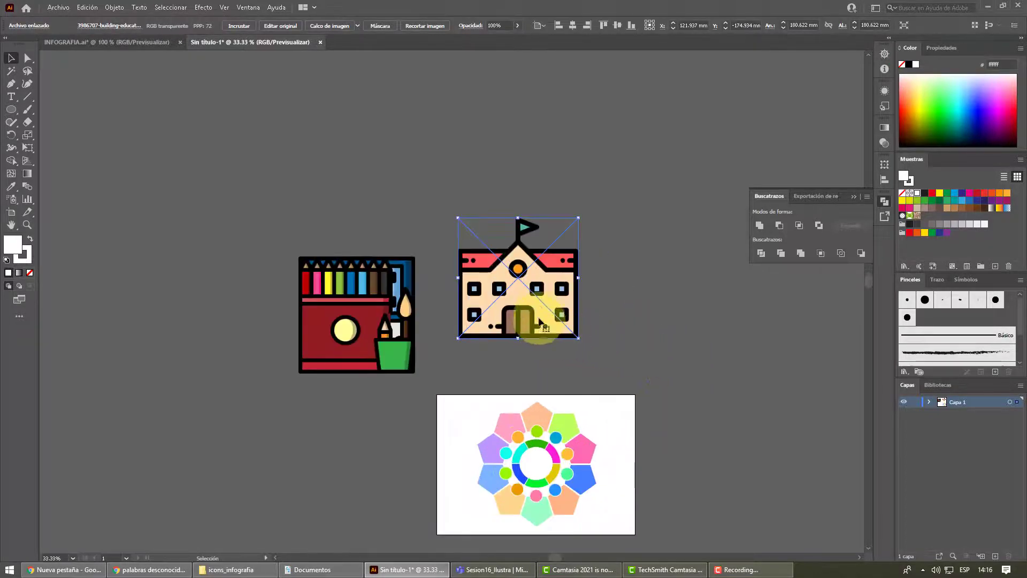
pyautogui.moveTo(543, 304)
pyautogui.mouseDown()
pyautogui.moveTo(610, 295)
pyautogui.moveTo(659, 237)
pyautogui.mouseUp()
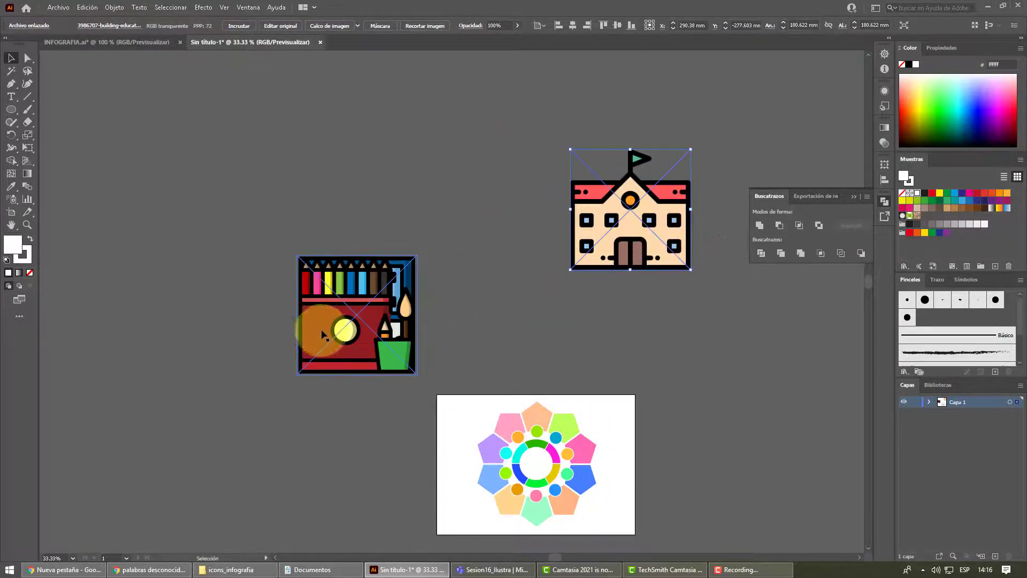
pyautogui.moveTo(321, 330); pyautogui.dragTo(204, 174)
# Spread out the pencil-box, computer, notebook, lab, notepad and graduate icons.
pyautogui.moveTo(413, 266); pyautogui.dragTo(489, 121)
pyautogui.moveTo(383, 305); pyautogui.dragTo(200, 320)
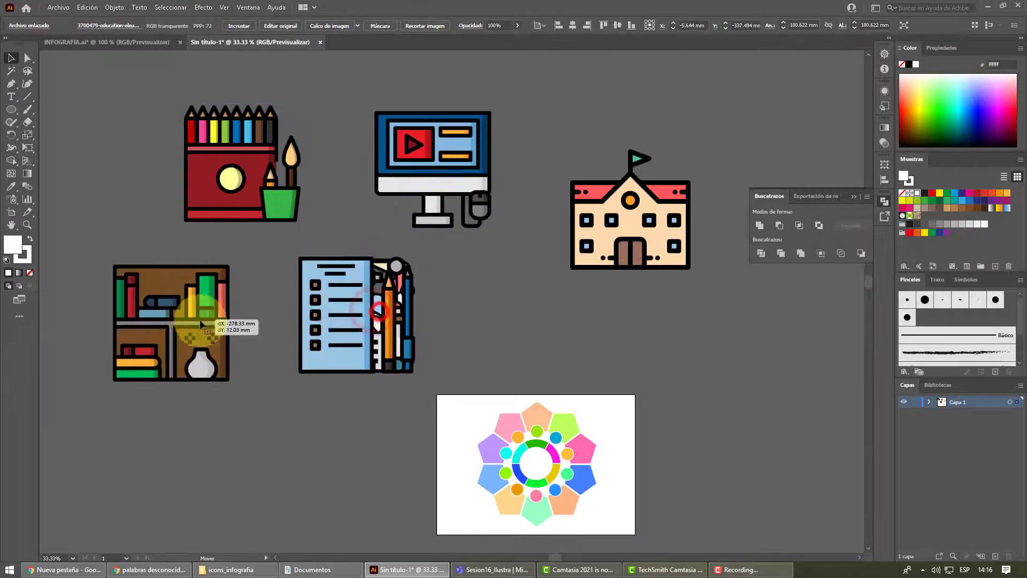
pyautogui.moveTo(370, 337); pyautogui.dragTo(238, 533)
pyautogui.keyDown('alt'); pyautogui.scroll(-1, 377, 342); pyautogui.keyUp('alt')
pyautogui.keyDown('alt'); pyautogui.scroll(-2, 377, 342); pyautogui.keyUp('alt')
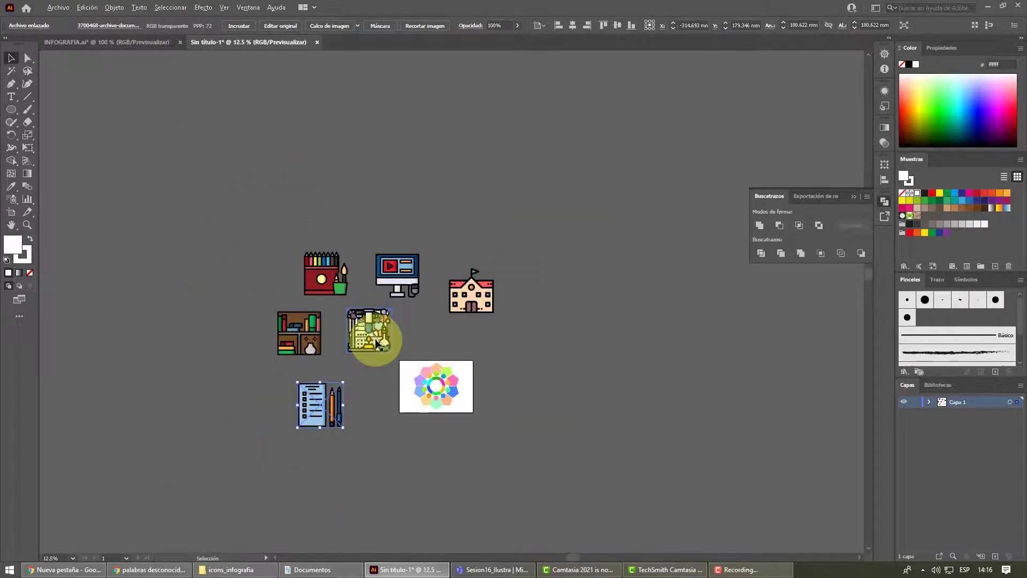
pyautogui.moveTo(376, 343)
pyautogui.mouseDown()
pyautogui.moveTo(587, 370)
pyautogui.moveTo(369, 215)
pyautogui.mouseUp()
pyautogui.moveTo(325, 410); pyautogui.dragTo(451, 203)
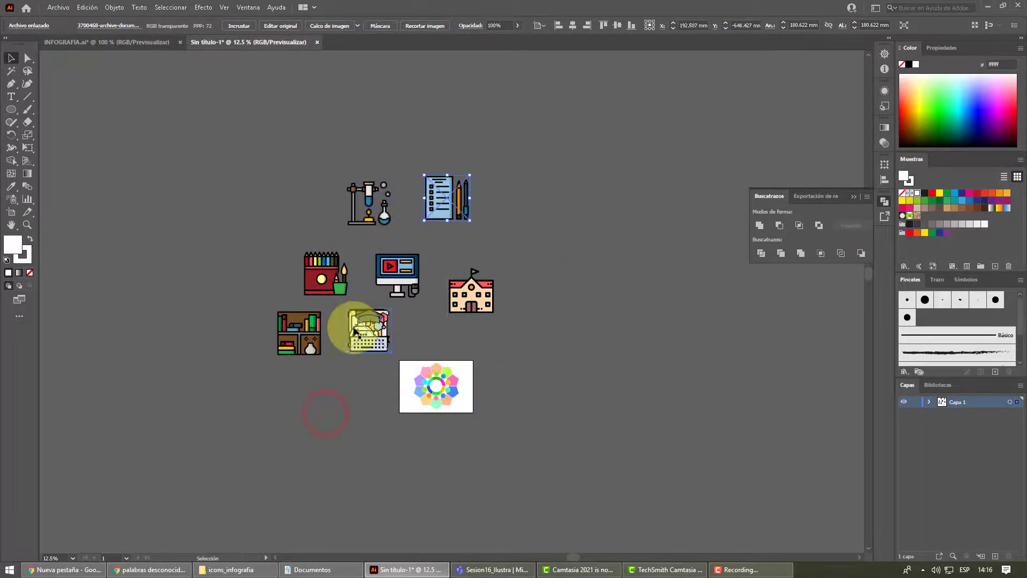
pyautogui.moveTo(369, 312)
pyautogui.mouseDown()
pyautogui.moveTo(275, 239)
pyautogui.moveTo(284, 176)
pyautogui.mouseUp()
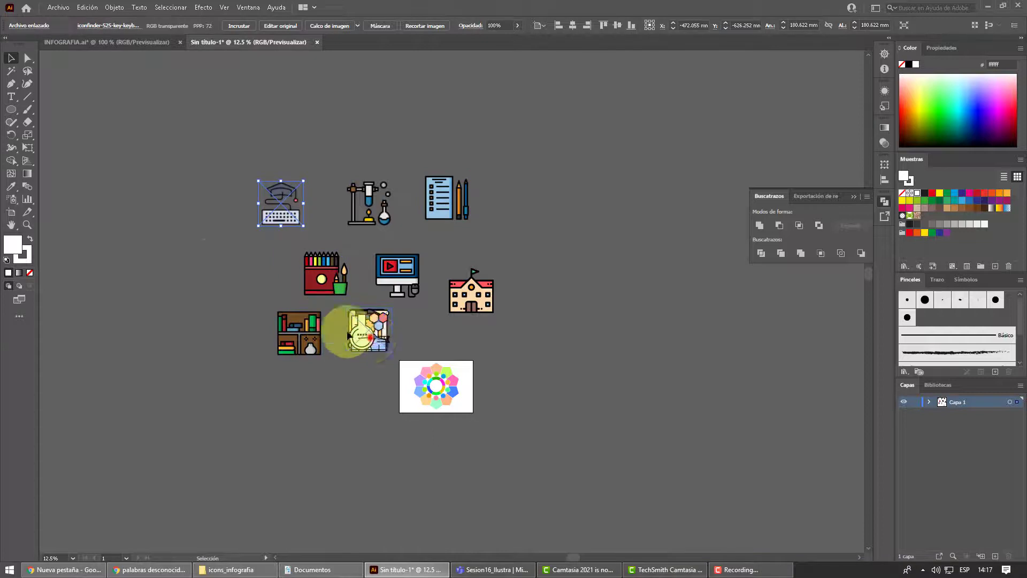
pyautogui.moveTo(349, 332)
pyautogui.mouseDown()
pyautogui.moveTo(192, 258)
pyautogui.moveTo(295, 283)
pyautogui.moveTo(264, 269)
pyautogui.moveTo(222, 333)
pyautogui.mouseUp()
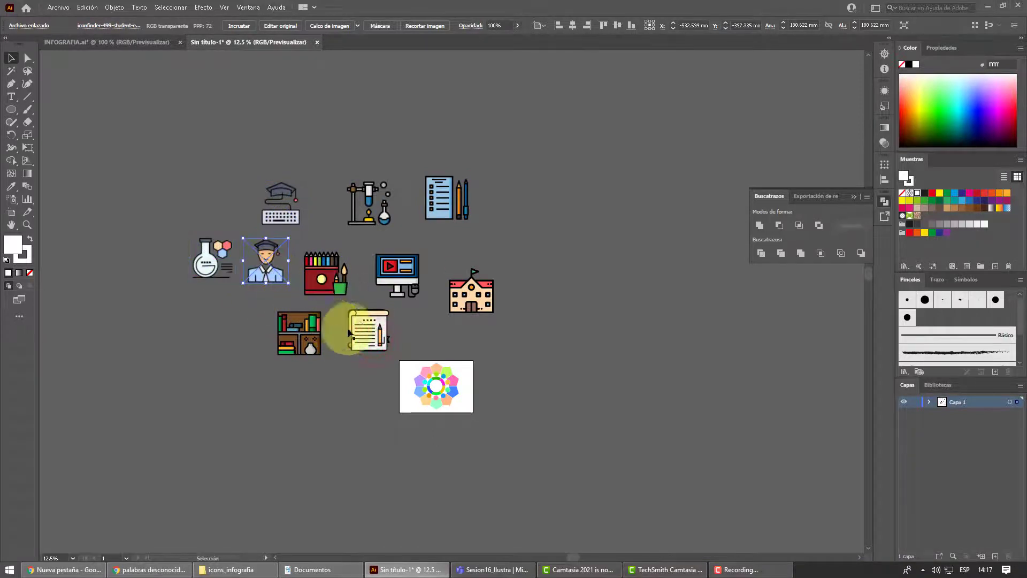
# Position the apple-and-books icon beside the monitor icon and select all icons together.
pyautogui.click(369, 353)
pyautogui.moveTo(369, 354); pyautogui.dragTo(256, 396)
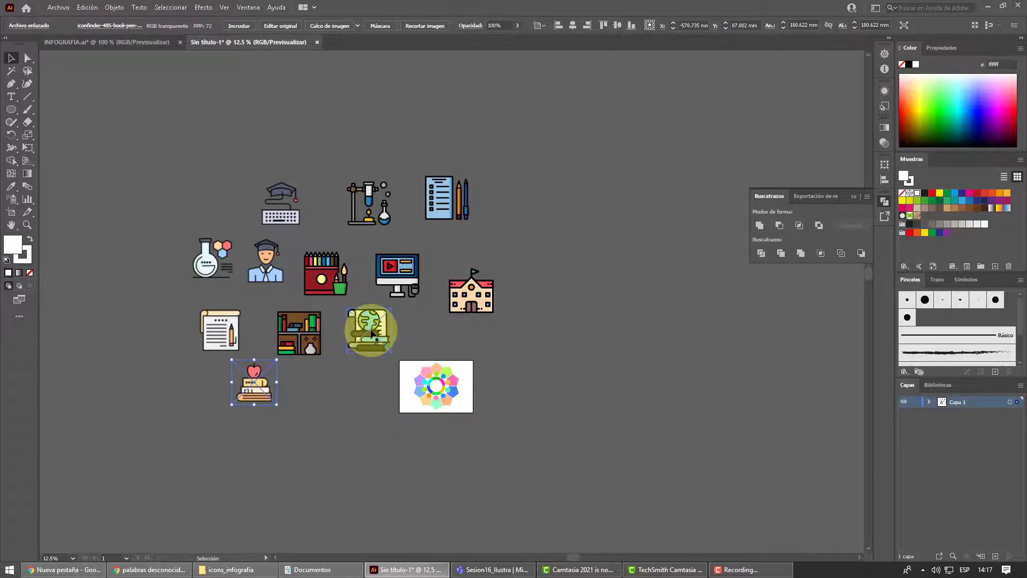
pyautogui.moveTo(371, 333)
pyautogui.mouseDown()
pyautogui.moveTo(515, 209)
pyautogui.moveTo(401, 320)
pyautogui.moveTo(367, 328)
pyautogui.mouseUp()
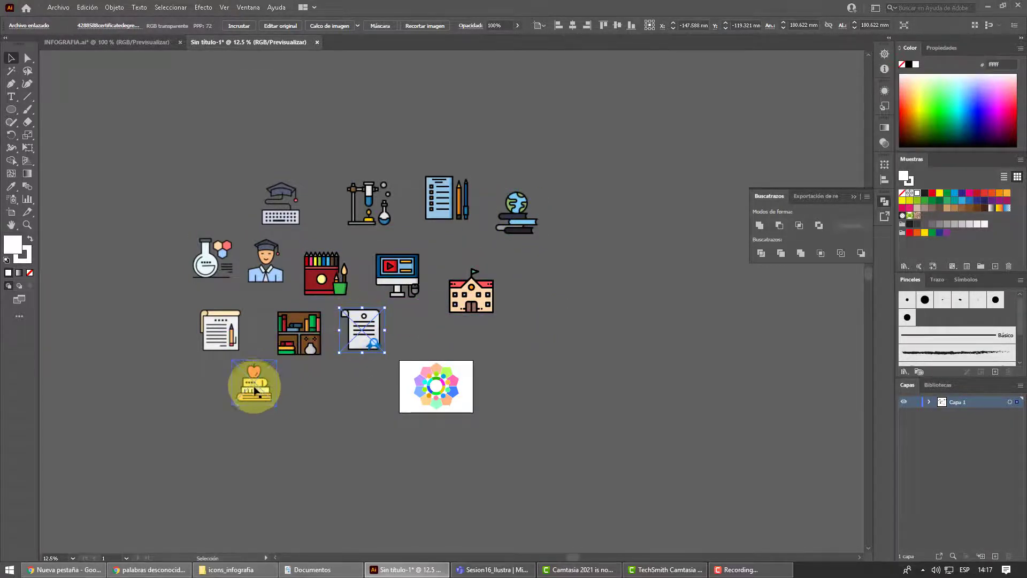
pyautogui.moveTo(256, 389); pyautogui.dragTo(443, 257)
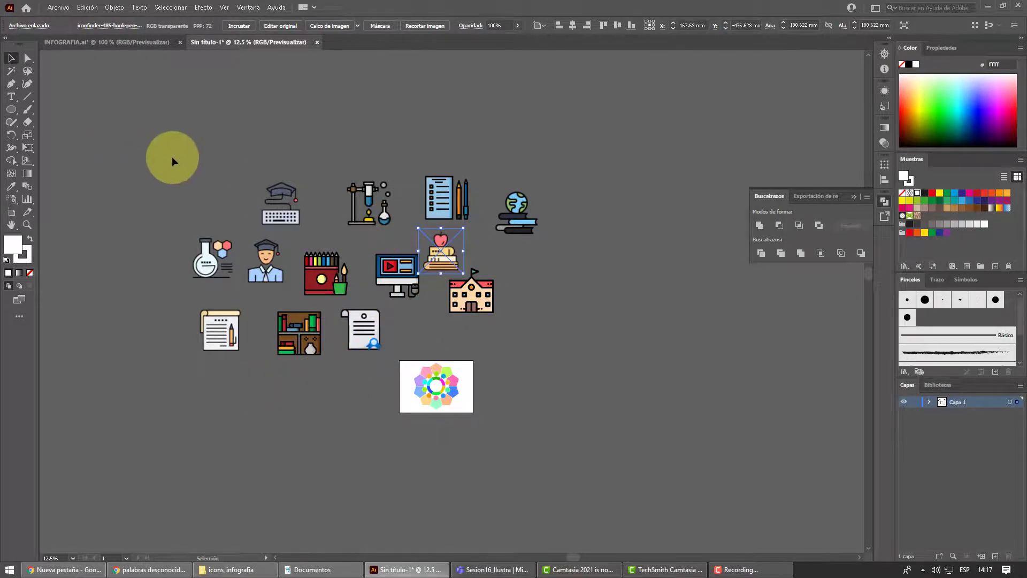
pyautogui.moveTo(582, 345); pyautogui.dragTo(586, 344)
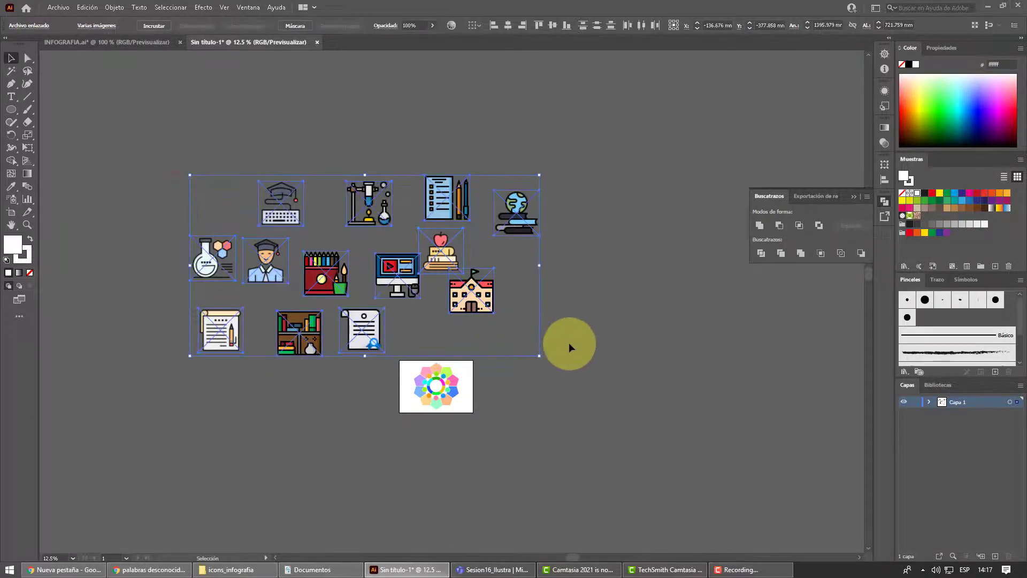
# Scale the icon group down at the artboard's top-left, then deselect it.
pyautogui.moveTo(541, 175)
pyautogui.mouseDown()
pyautogui.moveTo(260, 311)
pyautogui.moveTo(232, 341)
pyautogui.moveTo(385, 390)
pyautogui.mouseUp()
pyautogui.scroll(5, 386, 392)
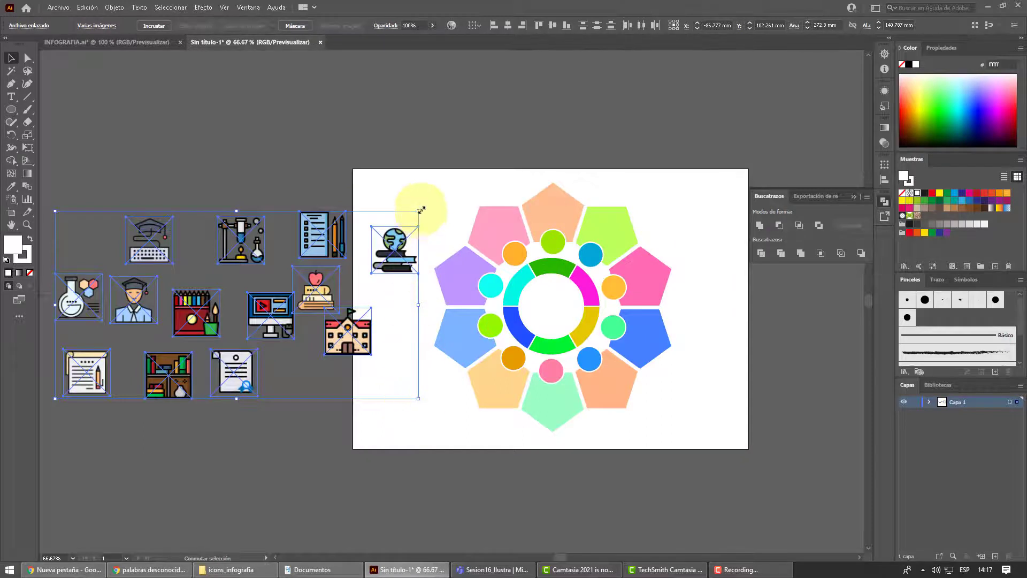
pyautogui.moveTo(421, 211)
pyautogui.mouseDown()
pyautogui.moveTo(238, 321)
pyautogui.moveTo(210, 319)
pyautogui.moveTo(423, 200)
pyautogui.mouseUp()
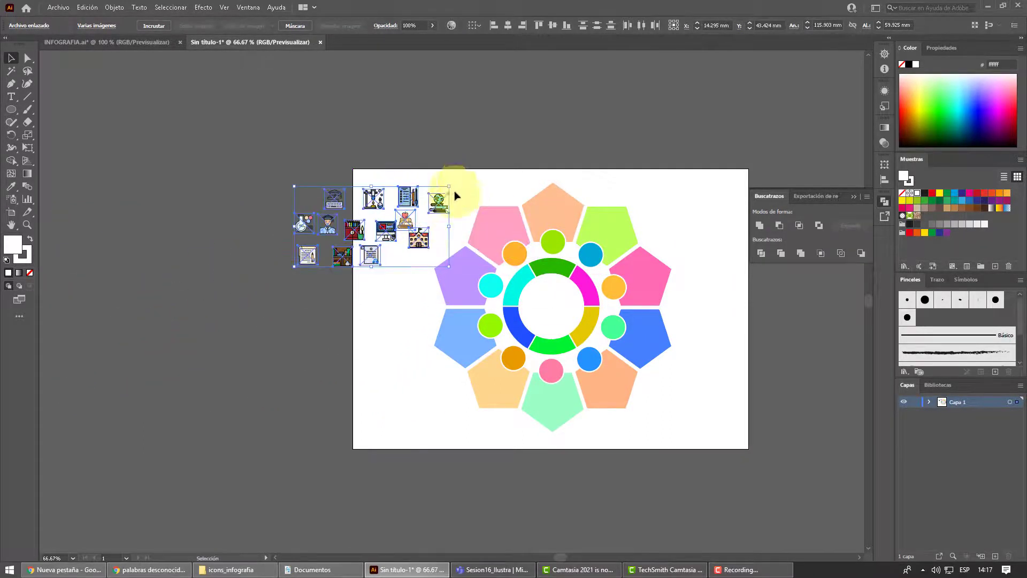
pyautogui.moveTo(449, 187)
pyautogui.mouseDown()
pyautogui.moveTo(406, 206)
pyautogui.moveTo(463, 188)
pyautogui.mouseUp()
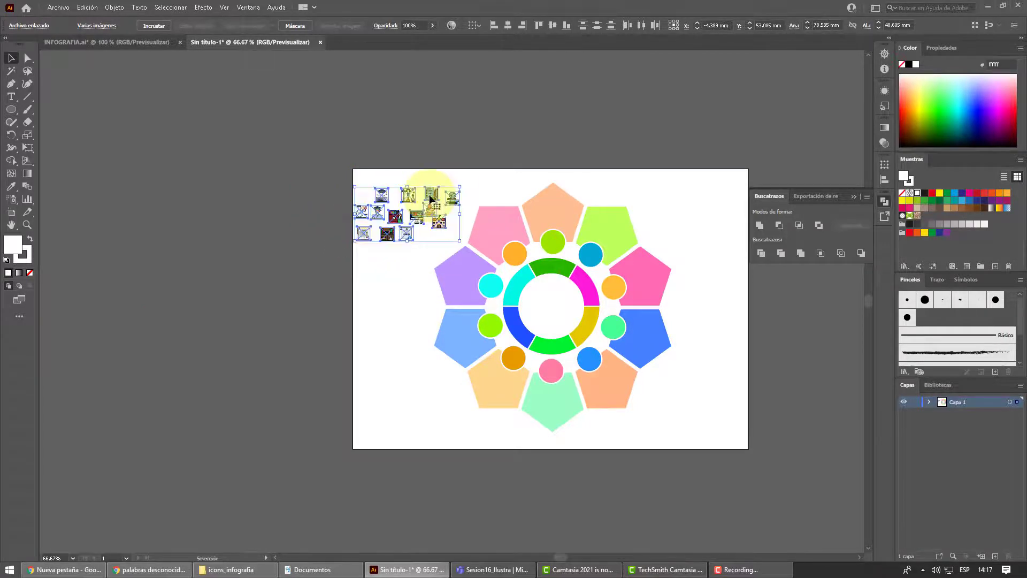
pyautogui.scroll(2, 612, 289)
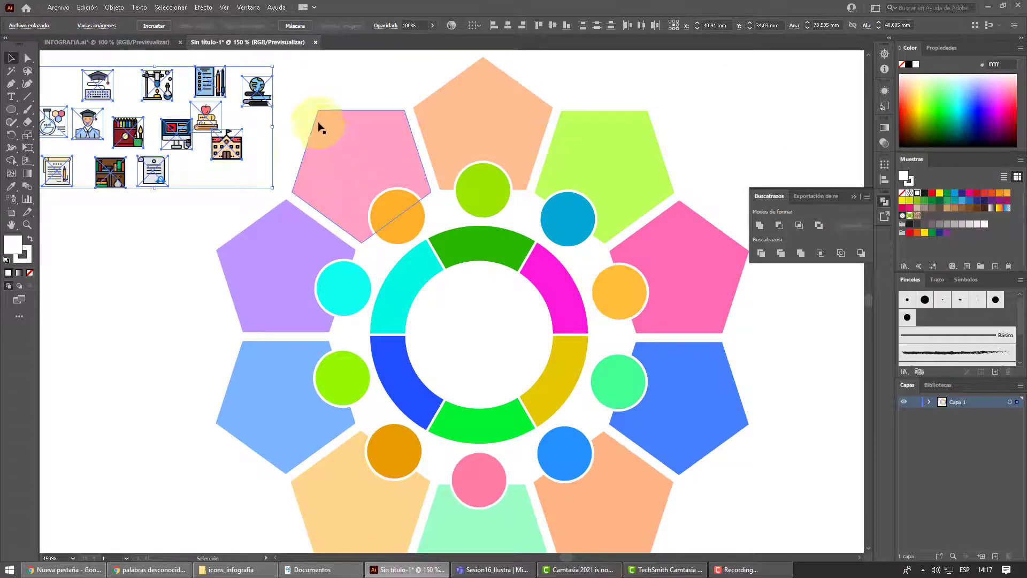
pyautogui.click(312, 84)
# Place the globe, notepad, school, apple-and-books and lab icons onto their circles.
pyautogui.moveTo(256, 88); pyautogui.dragTo(489, 193)
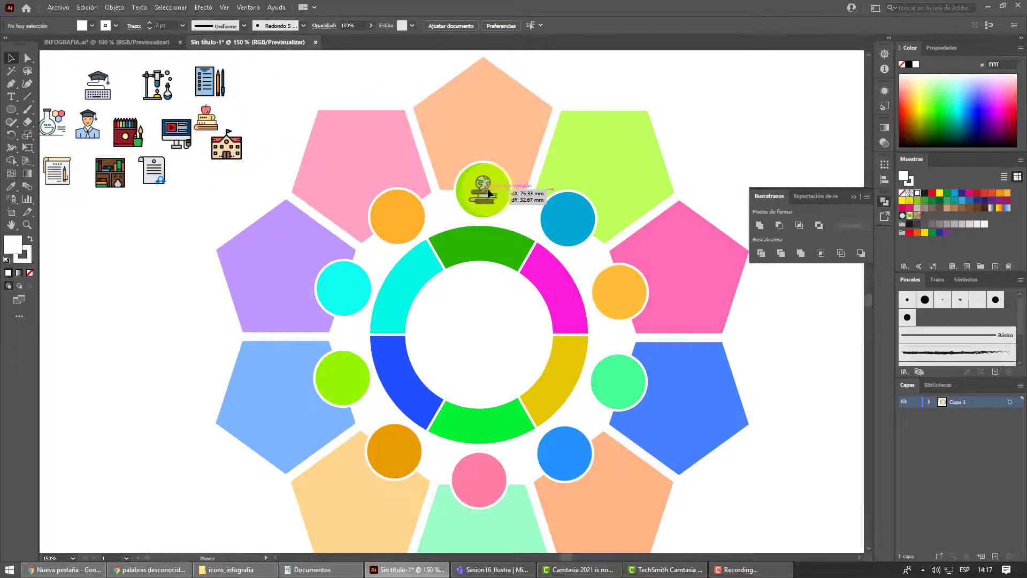
pyautogui.moveTo(489, 193); pyautogui.dragTo(487, 193)
pyautogui.moveTo(205, 85); pyautogui.dragTo(572, 221)
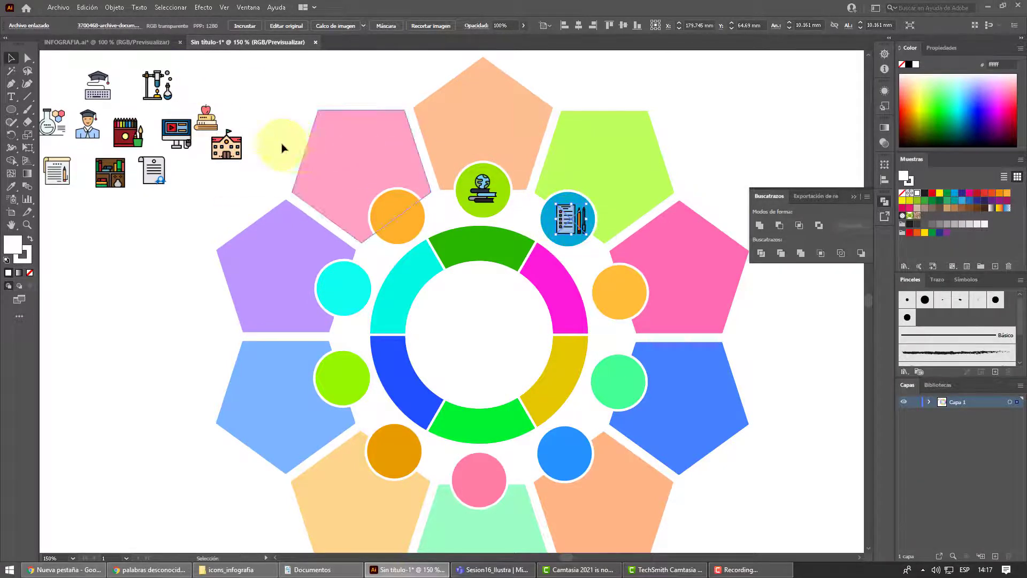
pyautogui.moveTo(221, 143); pyautogui.dragTo(394, 218)
pyautogui.moveTo(205, 124)
pyautogui.mouseDown()
pyautogui.moveTo(517, 308)
pyautogui.moveTo(612, 301)
pyautogui.mouseUp()
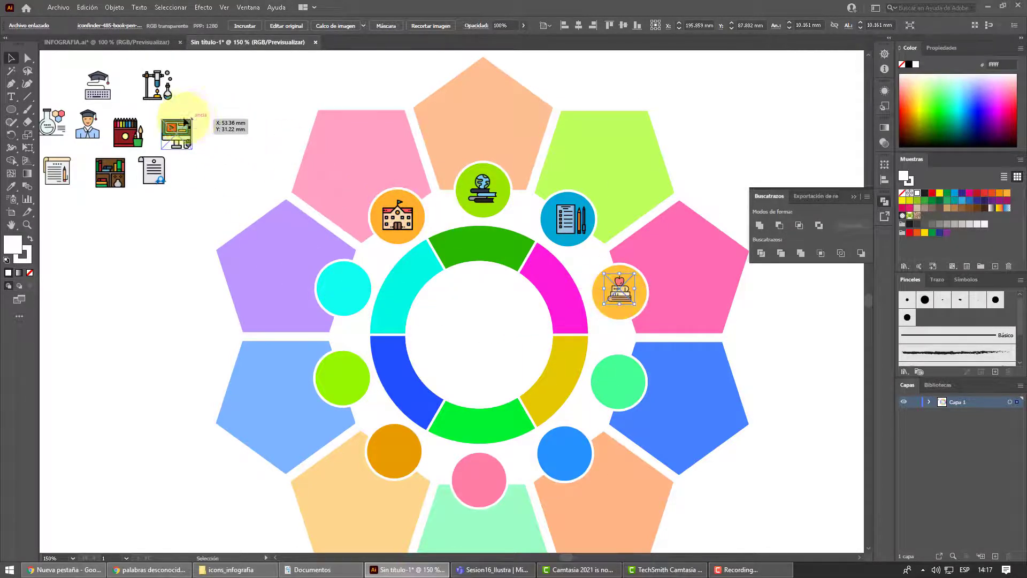
pyautogui.moveTo(155, 85); pyautogui.dragTo(622, 386)
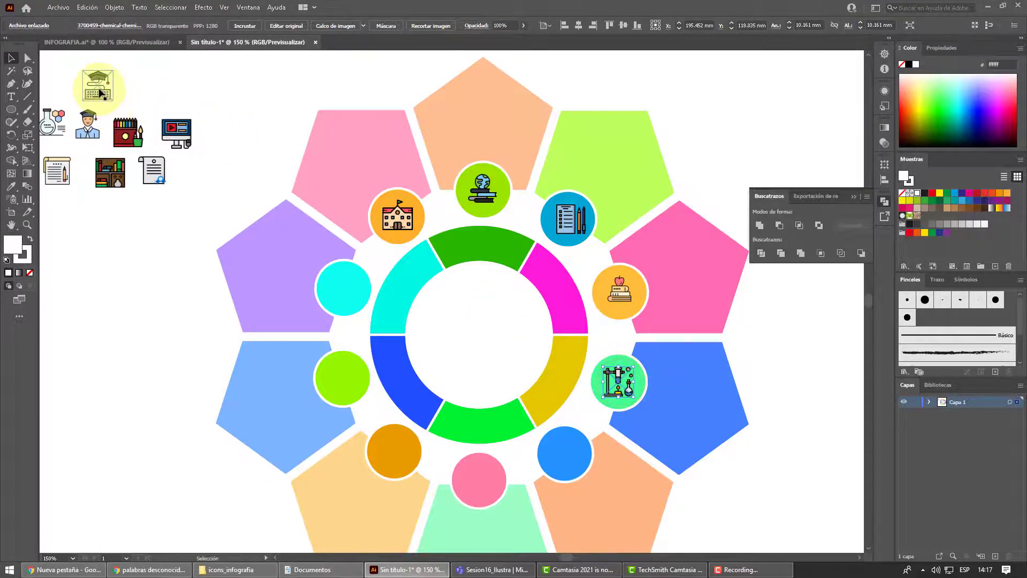
# Put the graduation-keyboard icon in the centre and monitor, document, graduate, paint-box, bookshelf icons on circles.
pyautogui.moveTo(98, 86)
pyautogui.mouseDown()
pyautogui.moveTo(471, 329)
pyautogui.moveTo(488, 311)
pyautogui.moveTo(525, 357)
pyautogui.moveTo(483, 381)
pyautogui.mouseUp()
pyautogui.moveTo(175, 135); pyautogui.dragTo(344, 291)
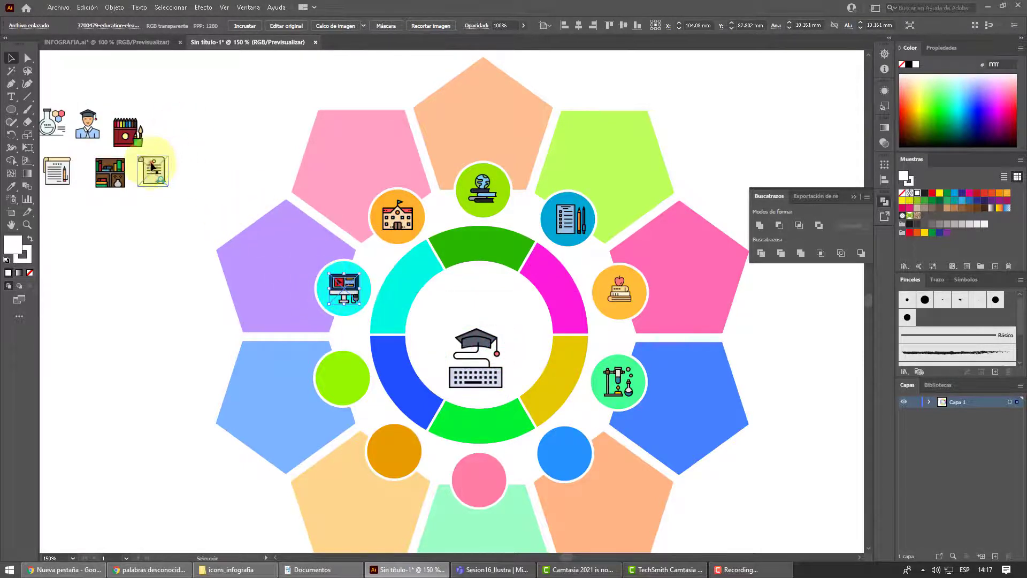
pyautogui.moveTo(153, 170); pyautogui.dragTo(342, 376)
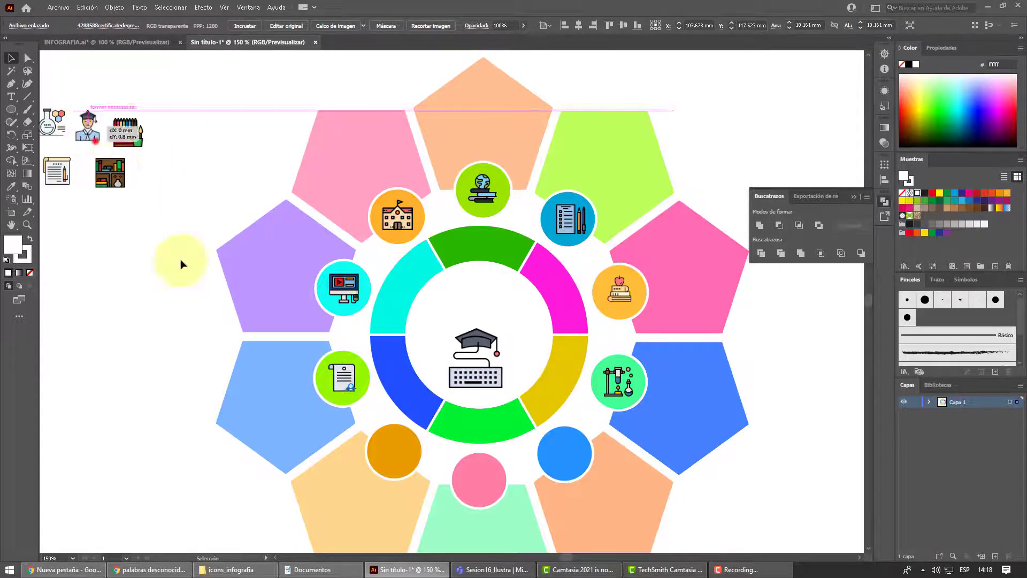
pyautogui.moveTo(88, 131); pyautogui.dragTo(394, 454)
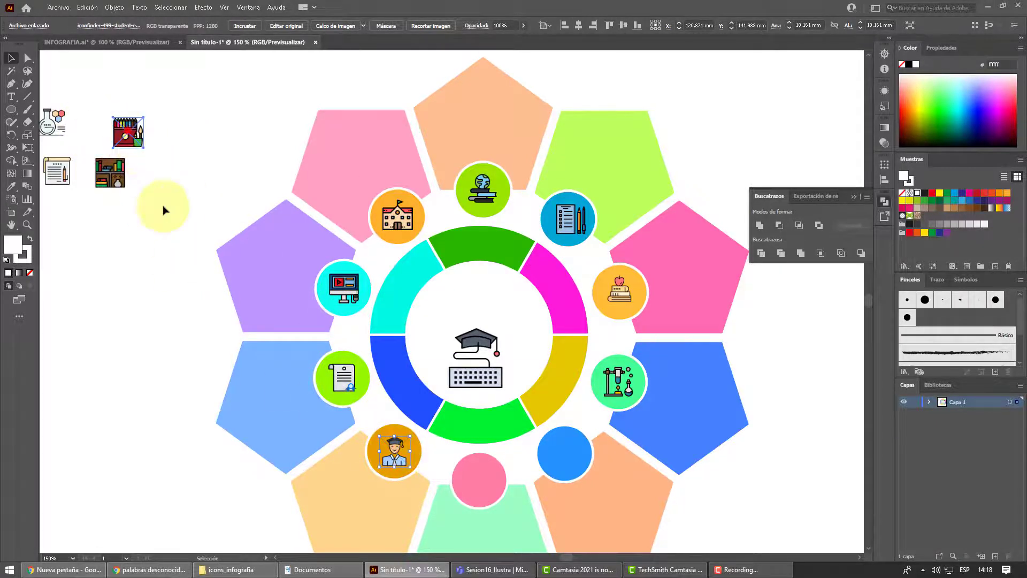
pyautogui.moveTo(128, 132); pyautogui.dragTo(484, 479)
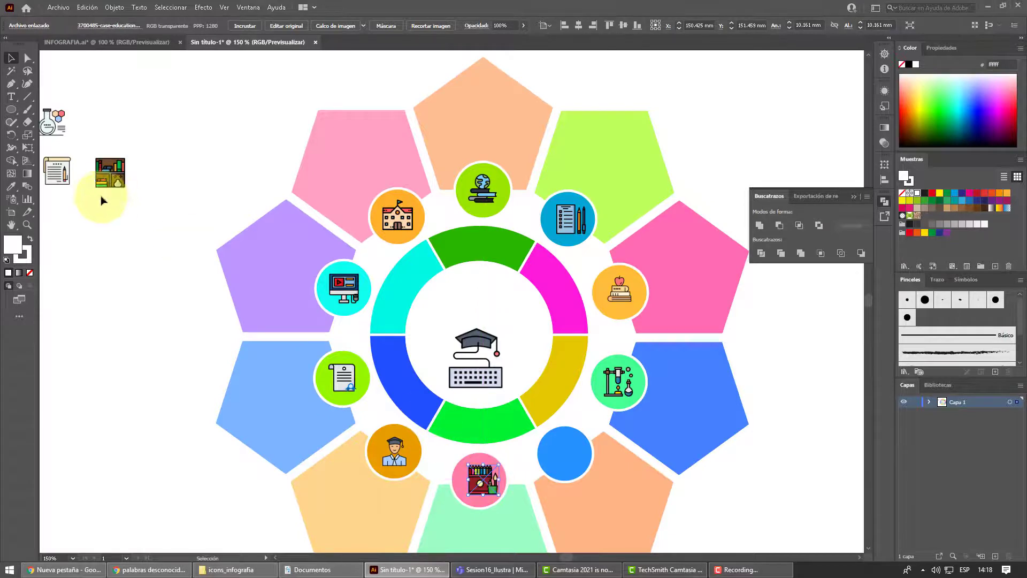
pyautogui.moveTo(110, 178); pyautogui.dragTo(559, 450)
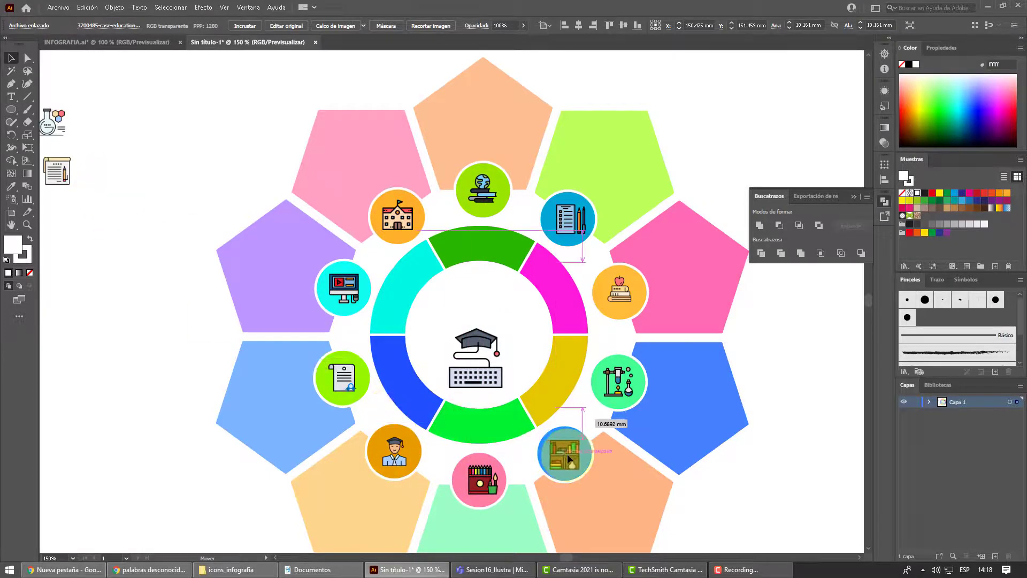
# Create a centred 'Lorem ipsum dolor sit amet, consectetuer' text box in the top pentagon.
pyautogui.click(144, 44)
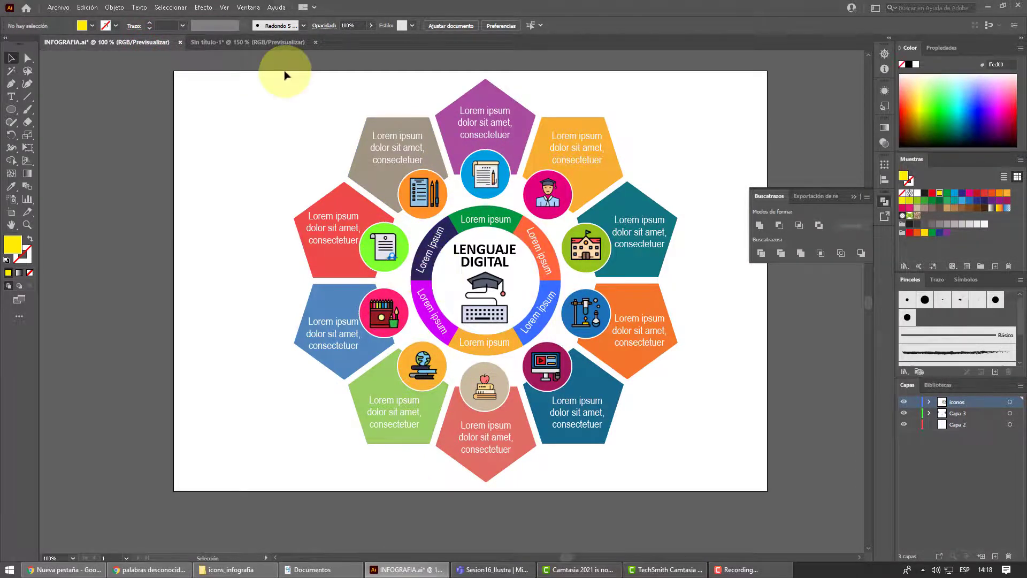
pyautogui.click(272, 43)
pyautogui.click(10, 96)
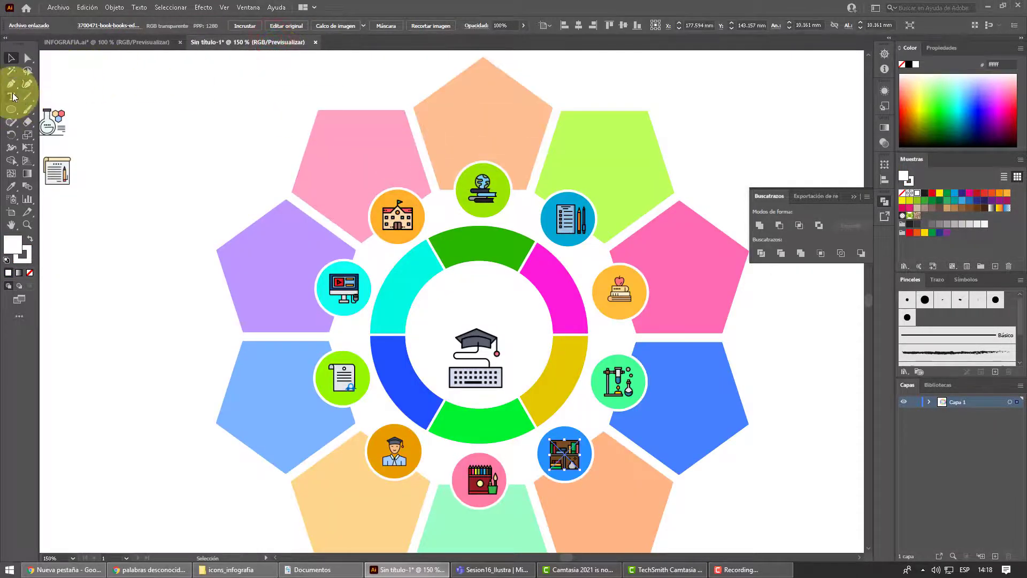
pyautogui.moveTo(436, 97); pyautogui.dragTo(528, 146)
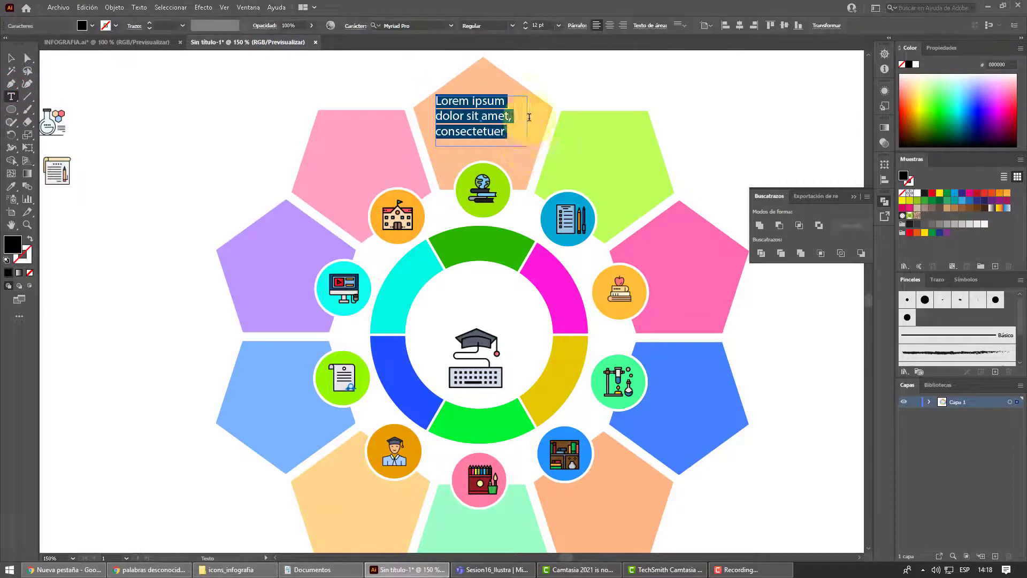
pyautogui.click(610, 25)
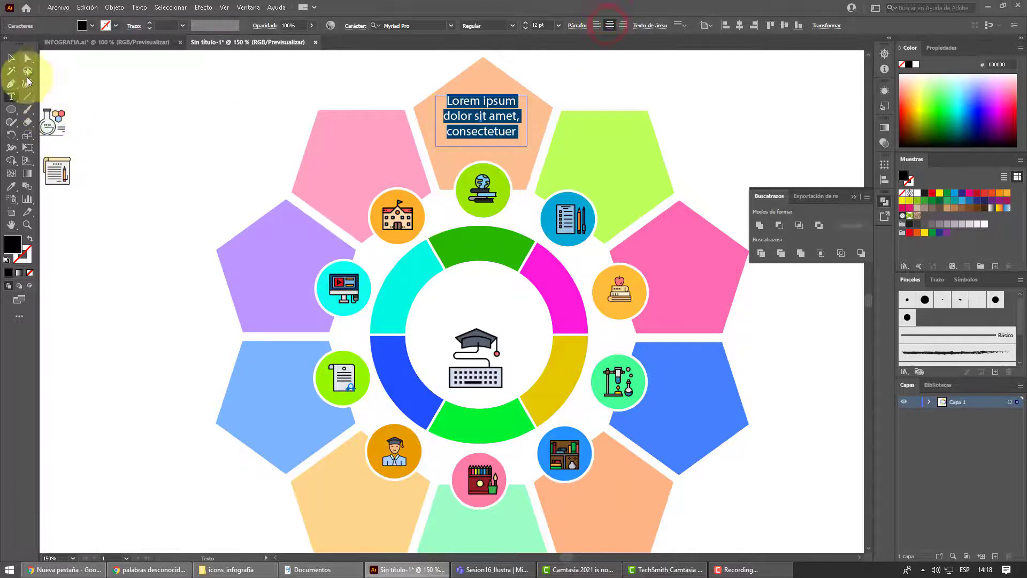
# Position the text block and Alt-drag copies into the other pentagons, including the pink one.
pyautogui.click(10, 57)
pyautogui.click(112, 96)
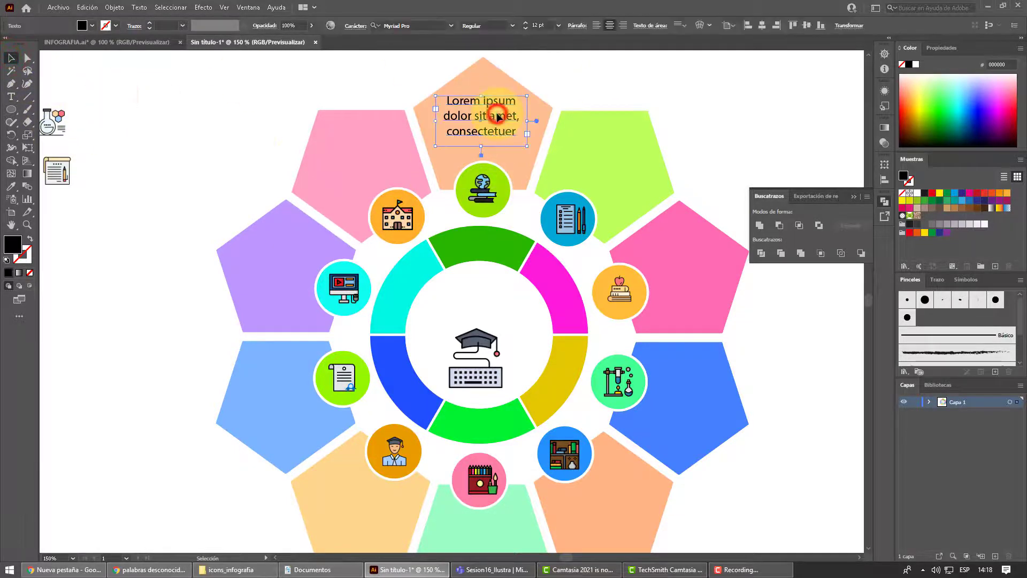
pyautogui.moveTo(501, 116)
pyautogui.mouseDown()
pyautogui.moveTo(622, 159)
pyautogui.moveTo(705, 268)
pyautogui.moveTo(708, 407)
pyautogui.moveTo(631, 517)
pyautogui.mouseUp()
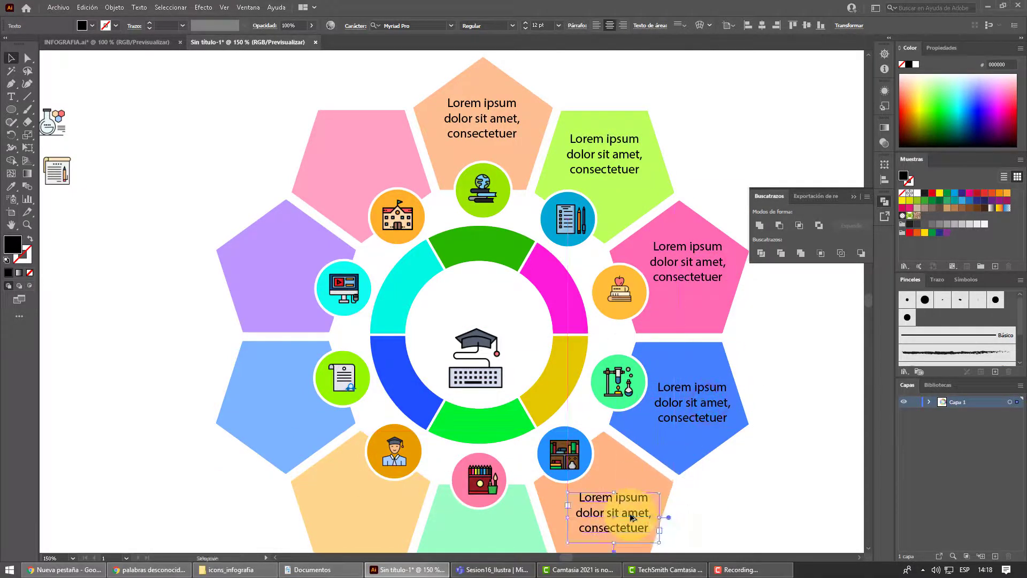
pyautogui.scroll(-2, 631, 516)
pyautogui.moveTo(615, 461)
pyautogui.mouseDown()
pyautogui.moveTo(512, 497)
pyautogui.moveTo(360, 461)
pyautogui.moveTo(275, 350)
pyautogui.moveTo(276, 224)
pyautogui.mouseUp()
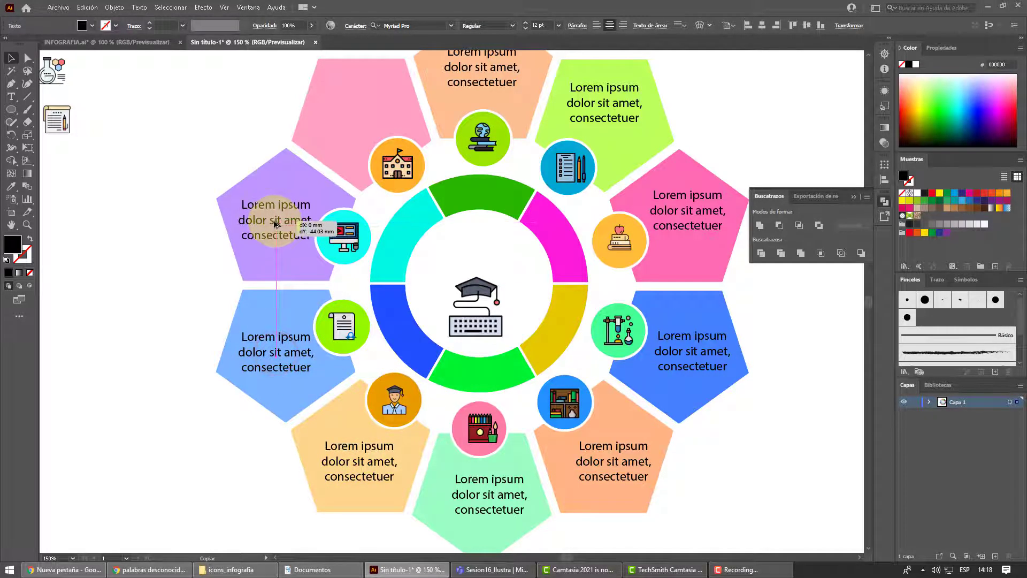
pyautogui.scroll(3, 273, 222)
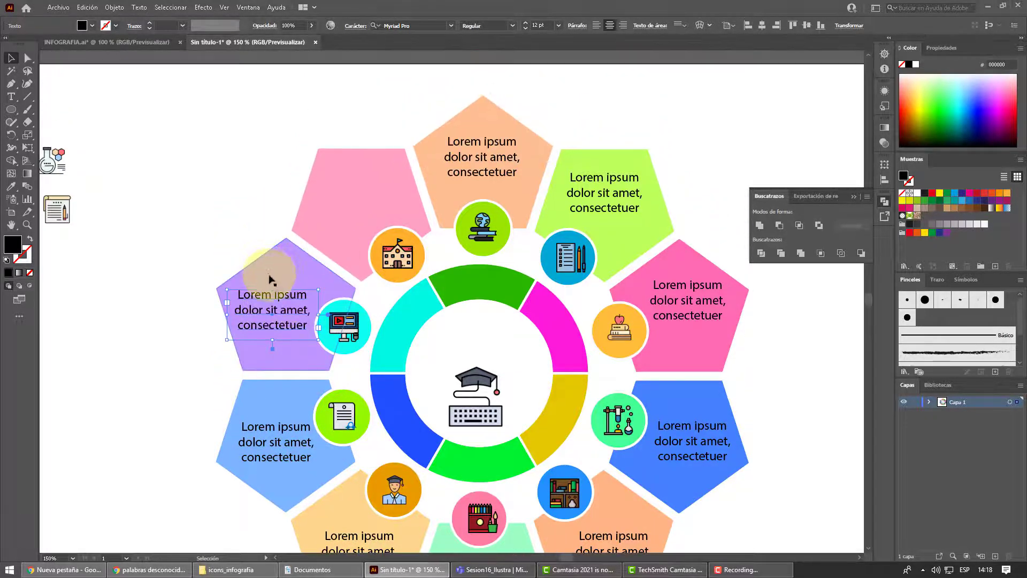
pyautogui.moveTo(286, 313)
pyautogui.mouseDown()
pyautogui.moveTo(362, 194)
pyautogui.moveTo(373, 200)
pyautogui.mouseUp()
pyautogui.click(224, 158)
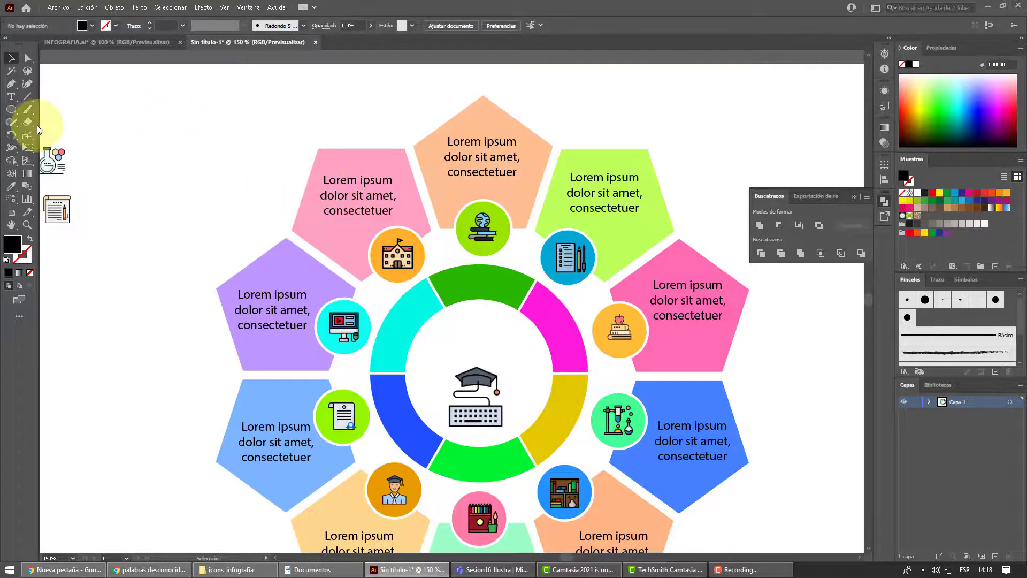
# Add a 'Lorem ipsum' text box across the green ring segment.
pyautogui.click(12, 99)
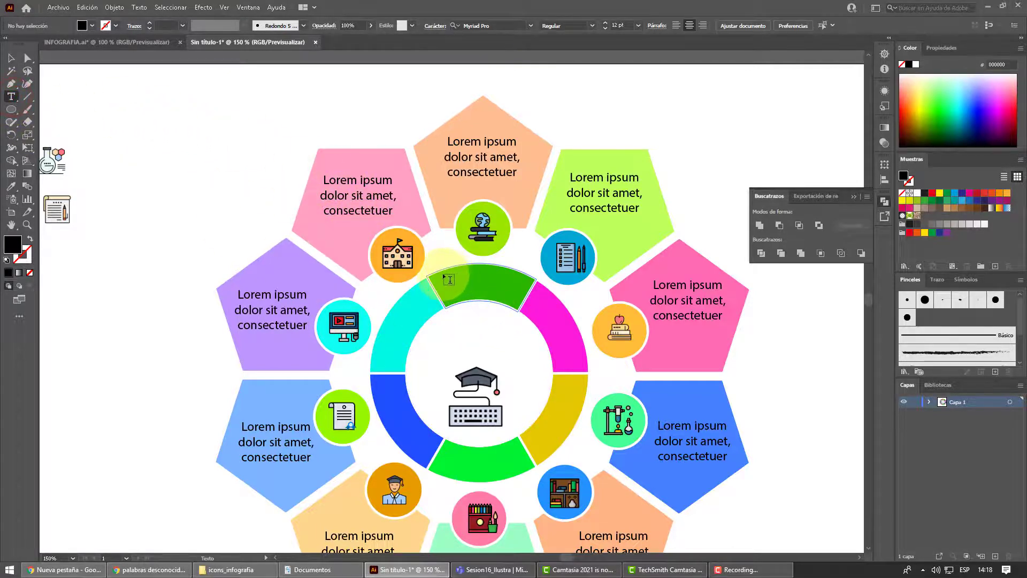
pyautogui.moveTo(443, 277); pyautogui.dragTo(522, 295)
pyautogui.click(10, 58)
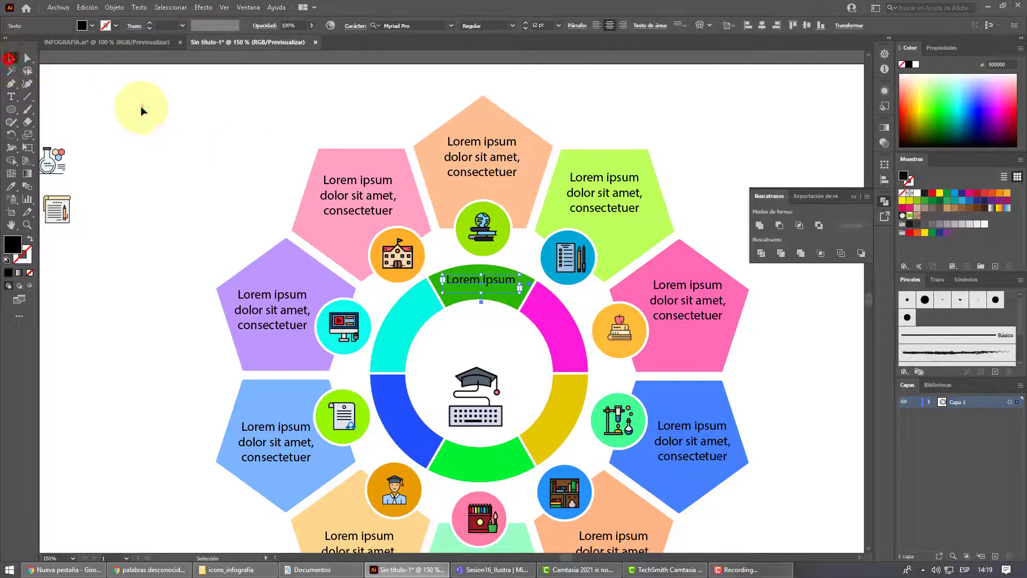
# Alt-drag a copy of the 'Lorem ipsum' label onto the magenta ring segment.
pyautogui.click(193, 114)
pyautogui.click(497, 282)
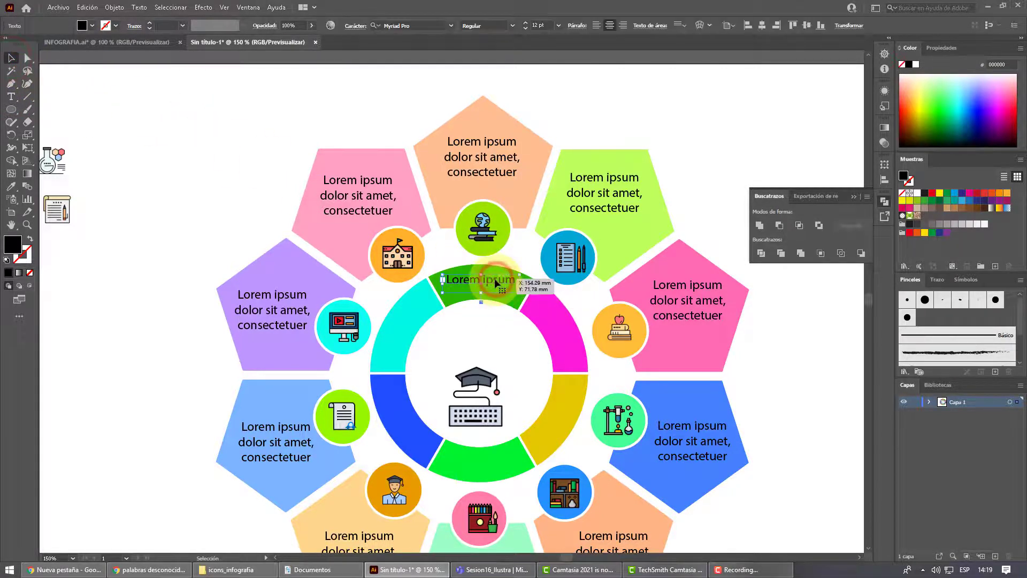
pyautogui.moveTo(496, 283)
pyautogui.mouseDown()
pyautogui.moveTo(606, 327)
pyautogui.moveTo(592, 360)
pyautogui.mouseUp()
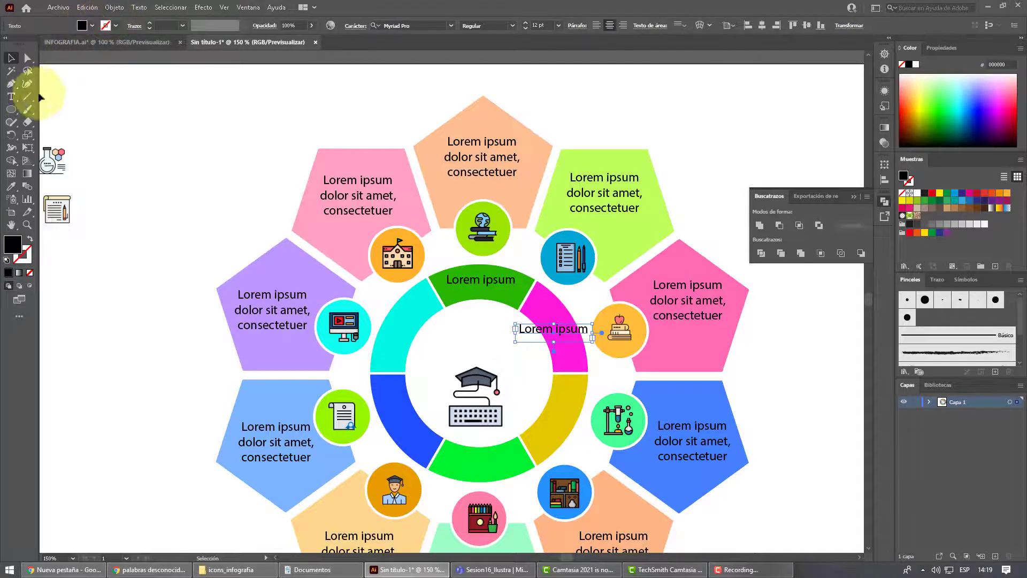
pyautogui.click(12, 98)
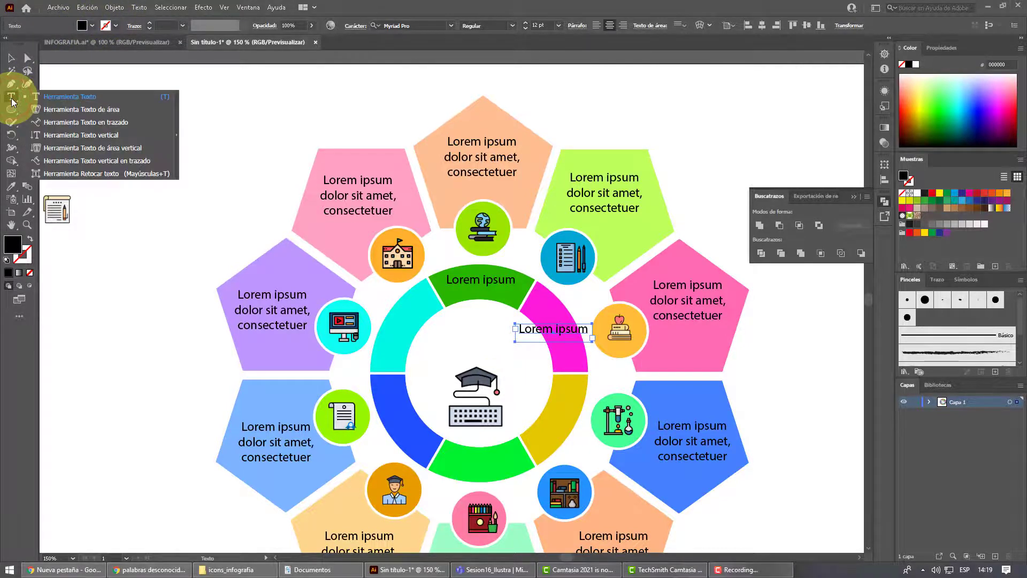
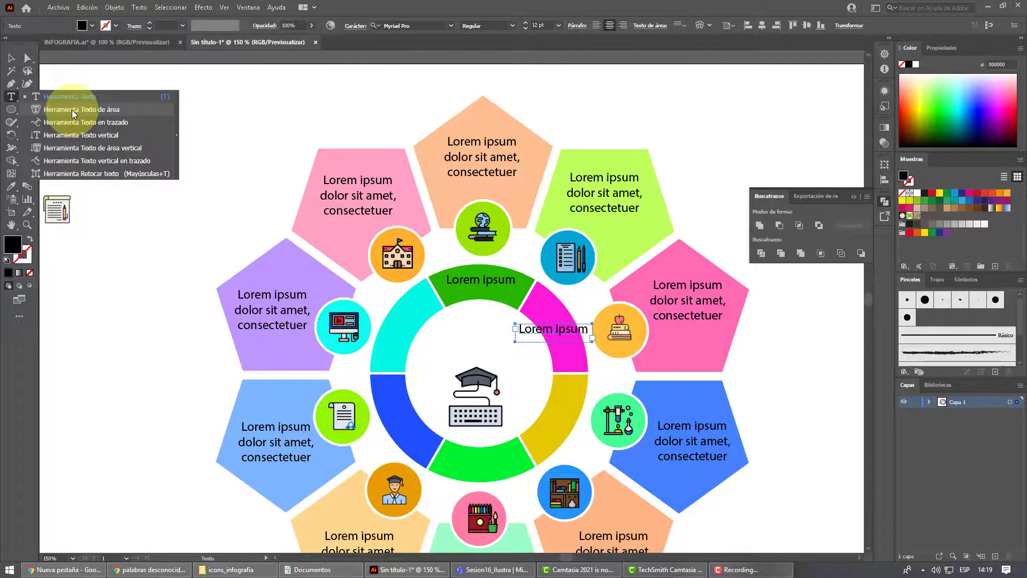
# Rotate the Lorem ipsum label to run along the pink ring segment.
pyautogui.click(72, 110)
pyautogui.click(11, 56)
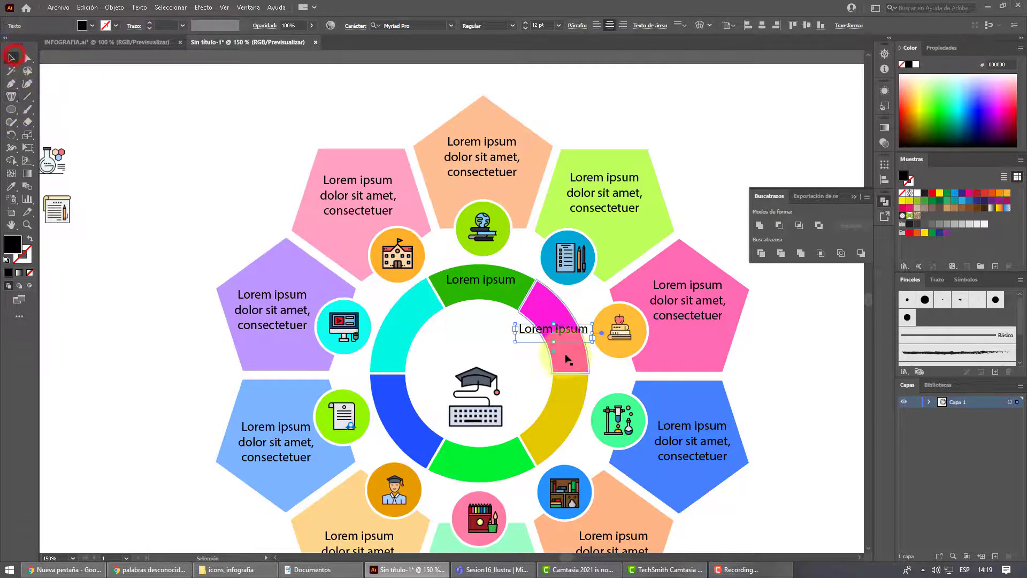
pyautogui.moveTo(597, 321); pyautogui.dragTo(578, 369)
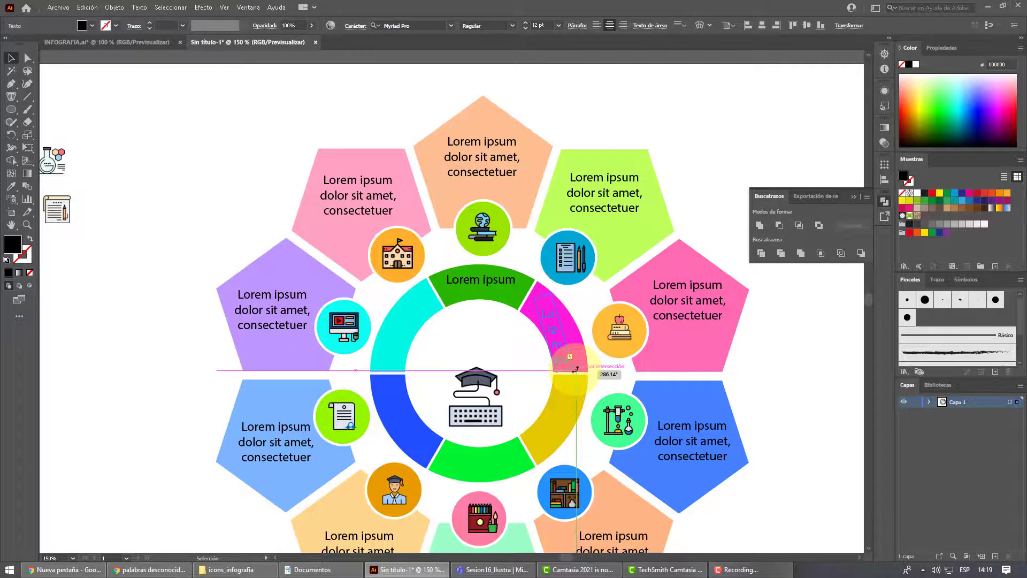
pyautogui.moveTo(575, 369); pyautogui.dragTo(575, 369)
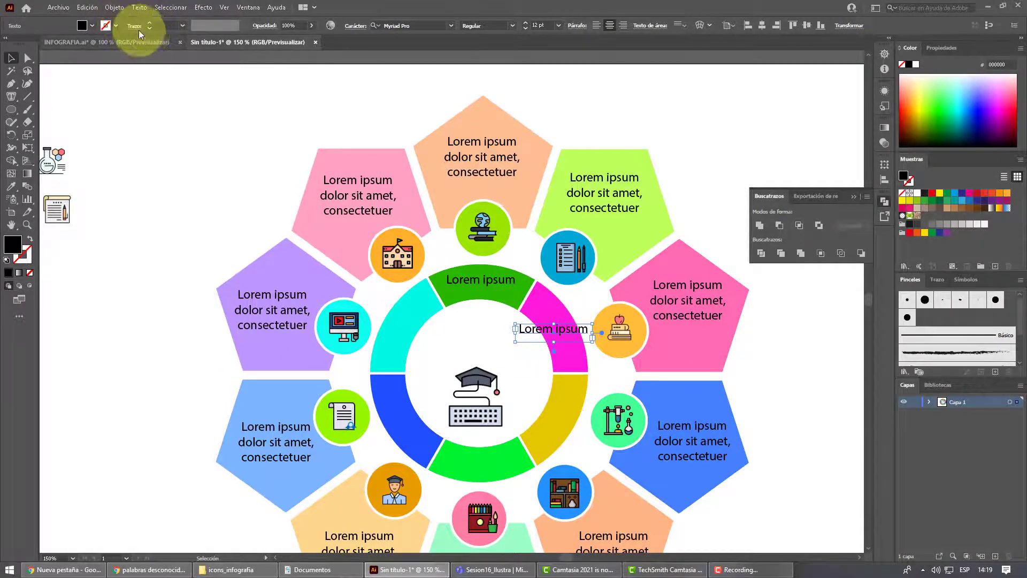
# Expand the Lorem ipsum label into outlines via Objeto > Expandir.
pyautogui.click(135, 8)
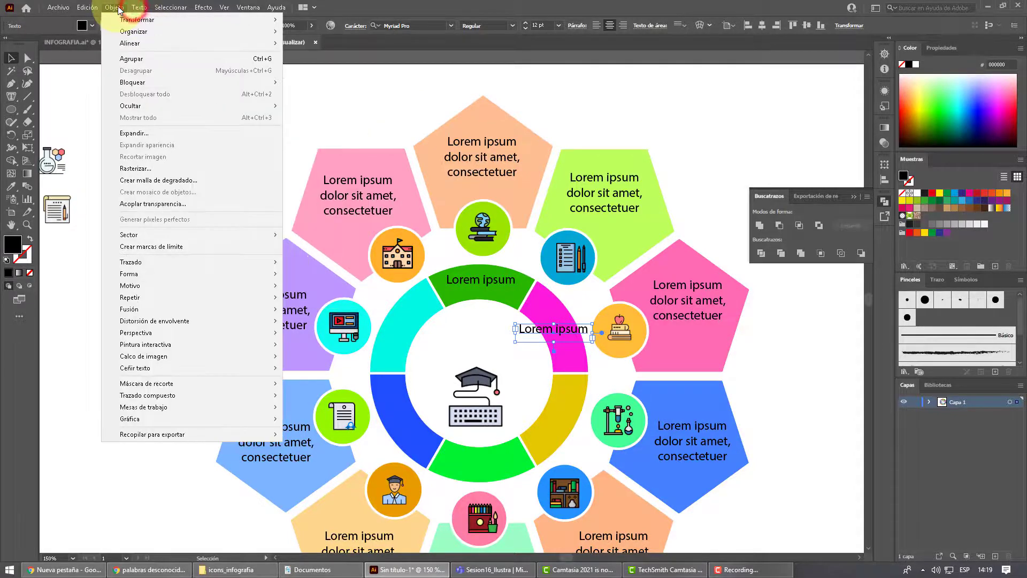
pyautogui.click(139, 134)
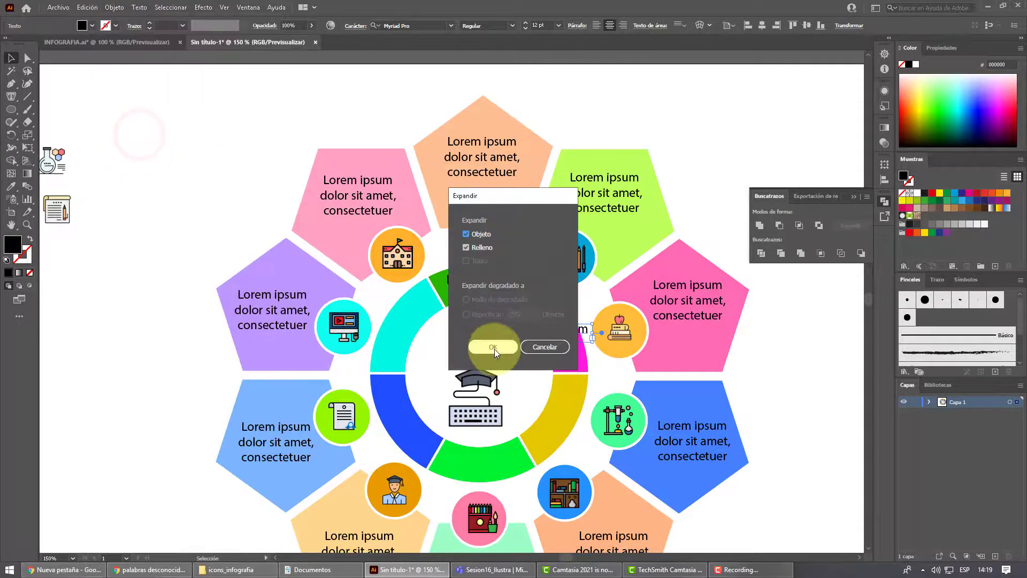
pyautogui.click(489, 345)
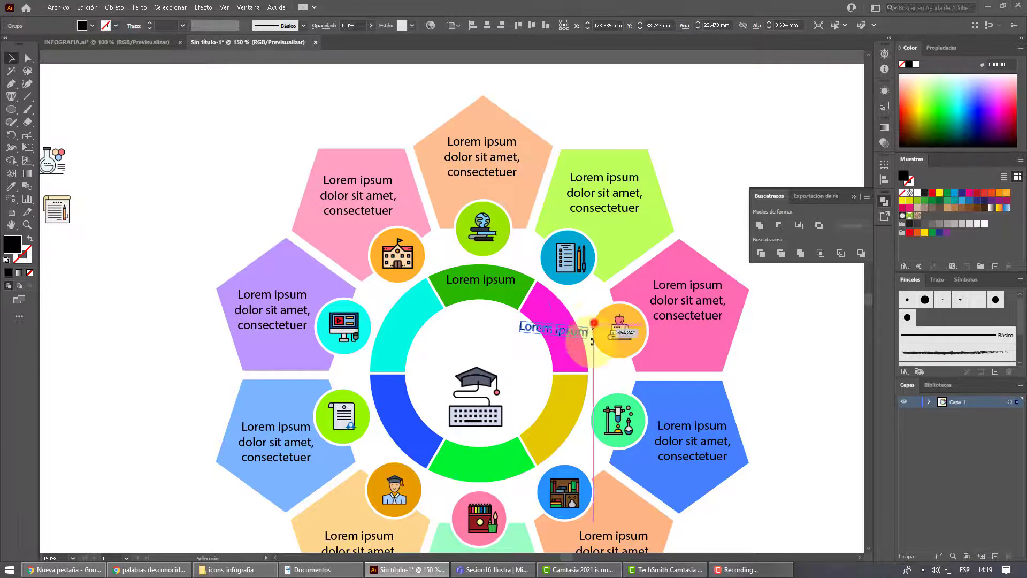
# Align the outlined label to the pink curve and place rotated copies on the cyan and blue segments.
pyautogui.moveTo(594, 324)
pyautogui.mouseDown()
pyautogui.moveTo(605, 353)
pyautogui.moveTo(563, 343)
pyautogui.mouseUp()
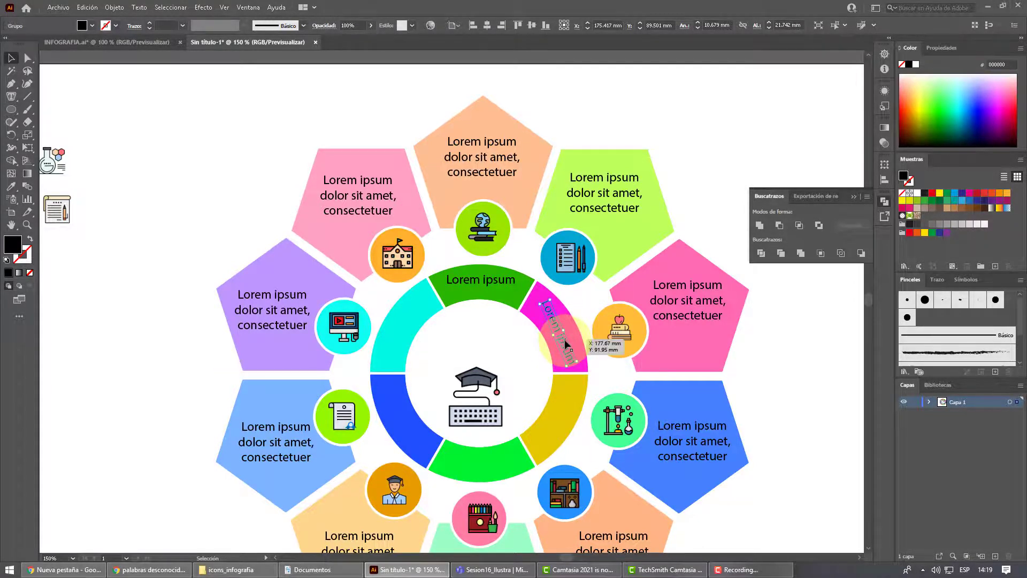
pyautogui.moveTo(566, 343); pyautogui.dragTo(418, 342)
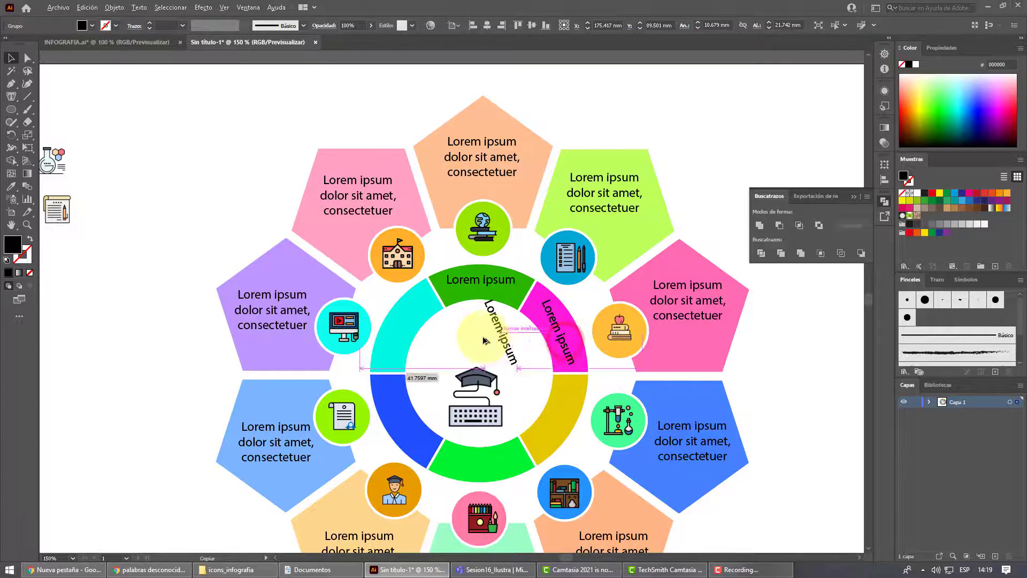
pyautogui.moveTo(390, 305)
pyautogui.mouseDown()
pyautogui.moveTo(402, 393)
pyautogui.moveTo(406, 320)
pyautogui.moveTo(442, 395)
pyautogui.mouseUp()
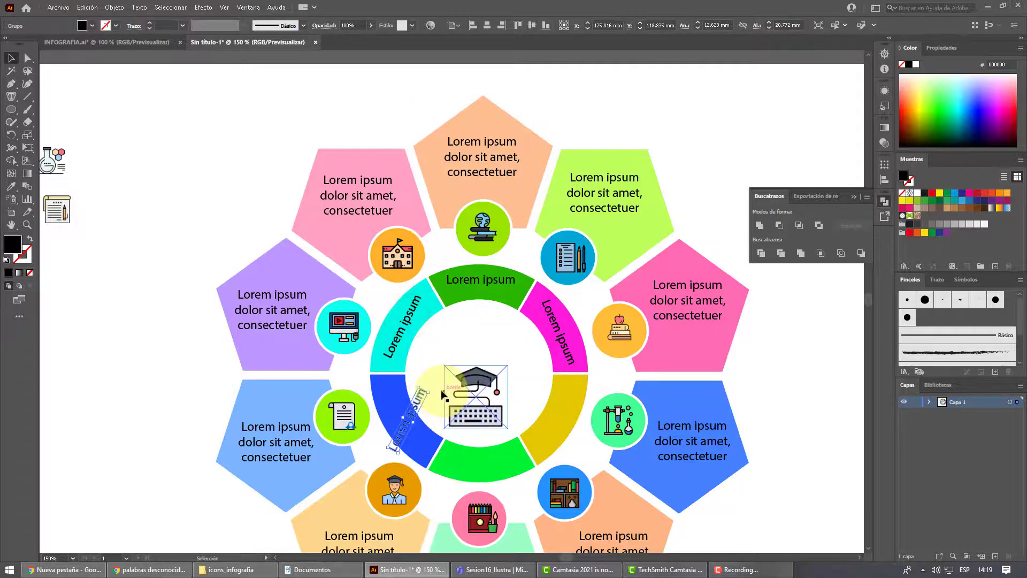
pyautogui.moveTo(442, 395); pyautogui.dragTo(422, 470)
pyautogui.moveTo(411, 428)
pyautogui.mouseDown()
pyautogui.moveTo(528, 431)
pyautogui.moveTo(526, 397)
pyautogui.moveTo(531, 488)
pyautogui.mouseUp()
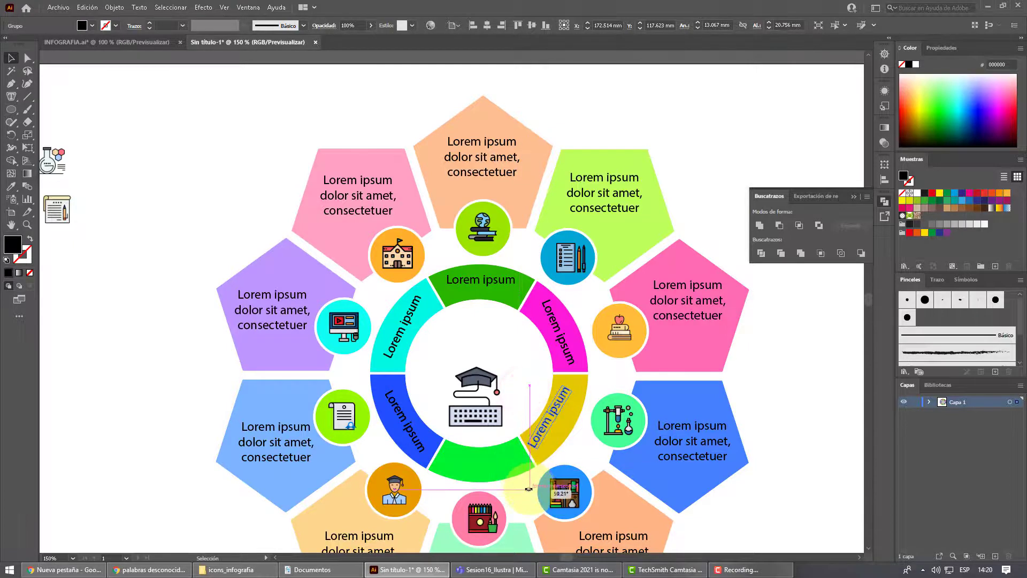
# Rotate a label copy onto the yellow segment and copy the top green label to the bottom green segment.
pyautogui.moveTo(528, 489); pyautogui.dragTo(551, 424)
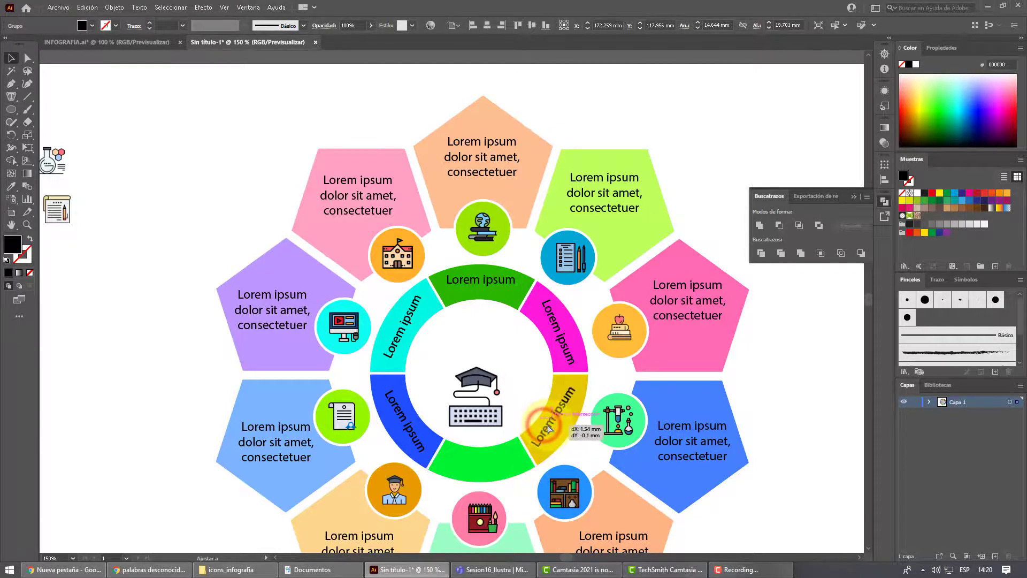
pyautogui.click(503, 286)
pyautogui.moveTo(503, 285); pyautogui.dragTo(503, 469)
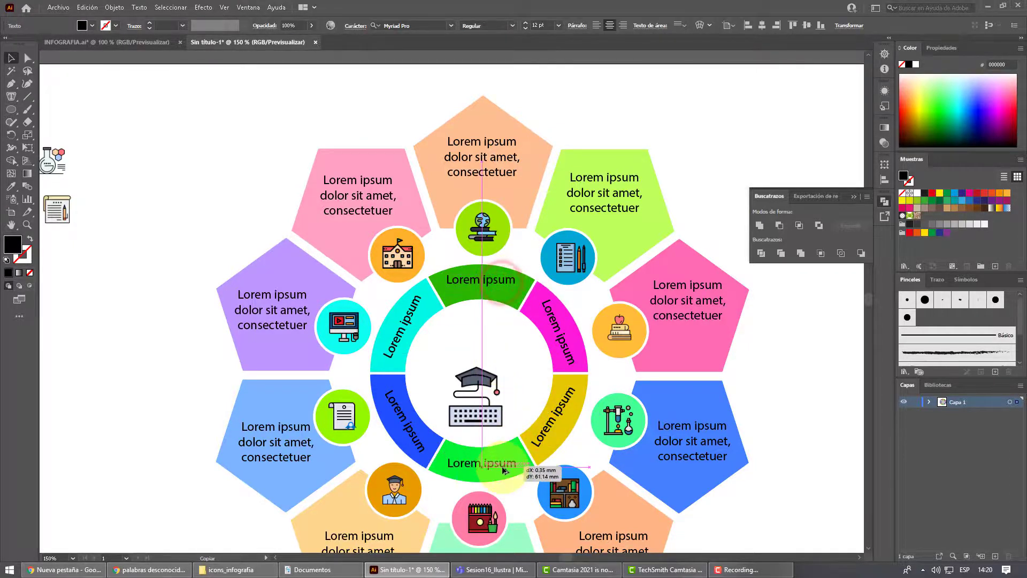
pyautogui.hotkey('ctrl', '-')
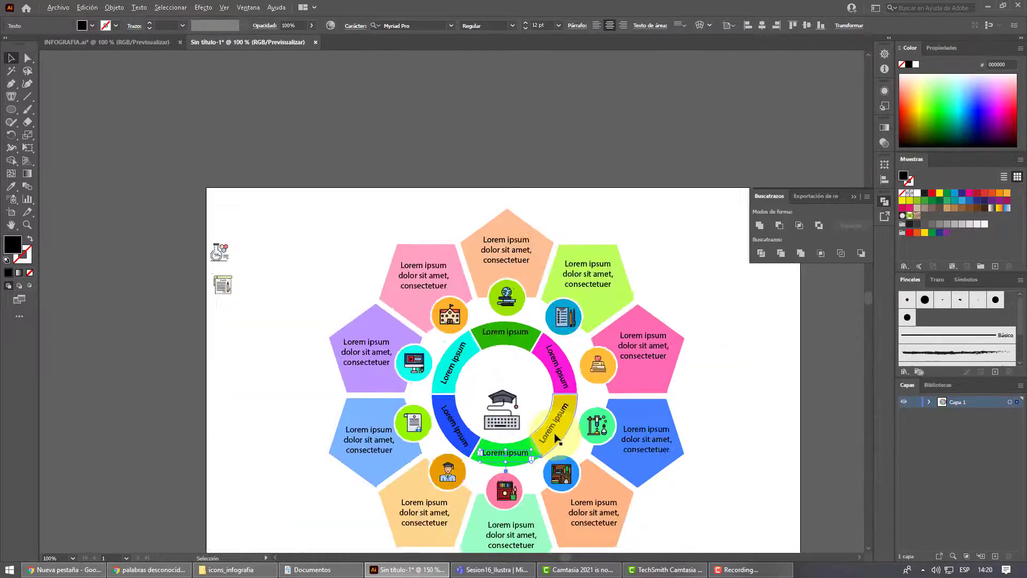
pyautogui.hotkey('ctrl', '-')
# Copy the top green label into the ring's centre and widen its text box.
pyautogui.scroll(-1, 670, 467)
pyautogui.click(311, 252)
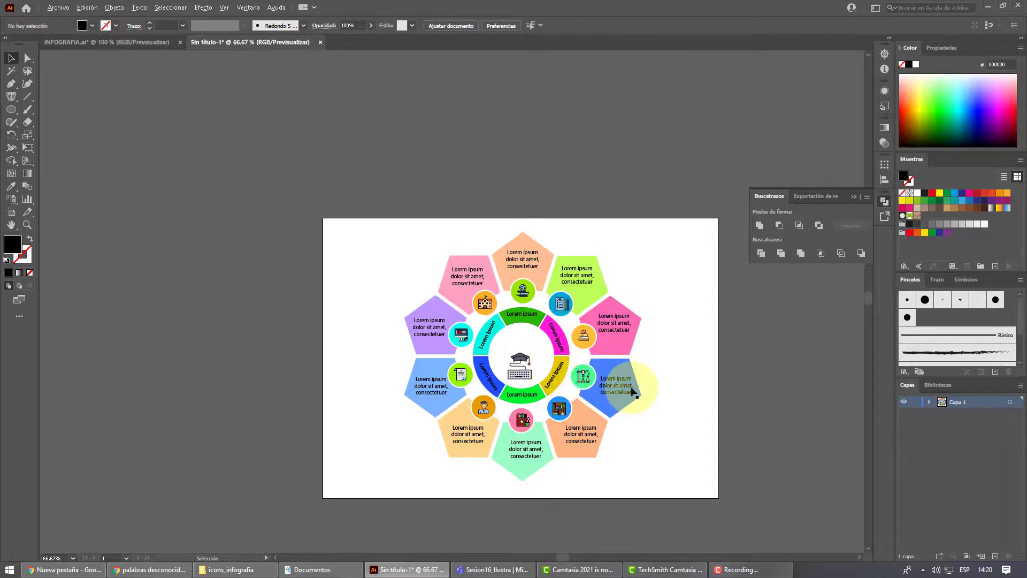
pyautogui.scroll(-1, 645, 417)
pyautogui.scroll(2, 646, 425)
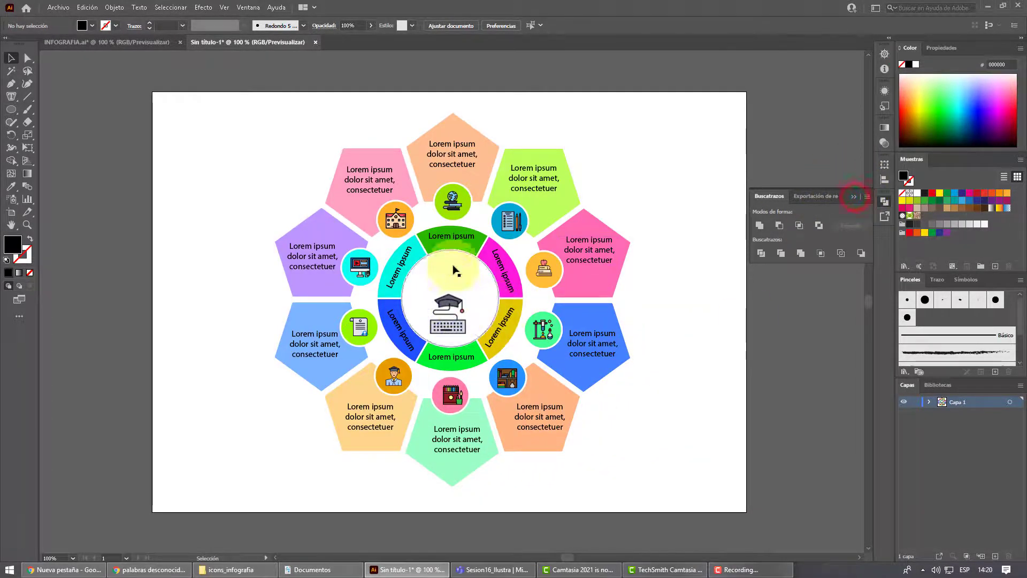
pyautogui.click(453, 240)
pyautogui.moveTo(452, 240); pyautogui.dragTo(451, 278)
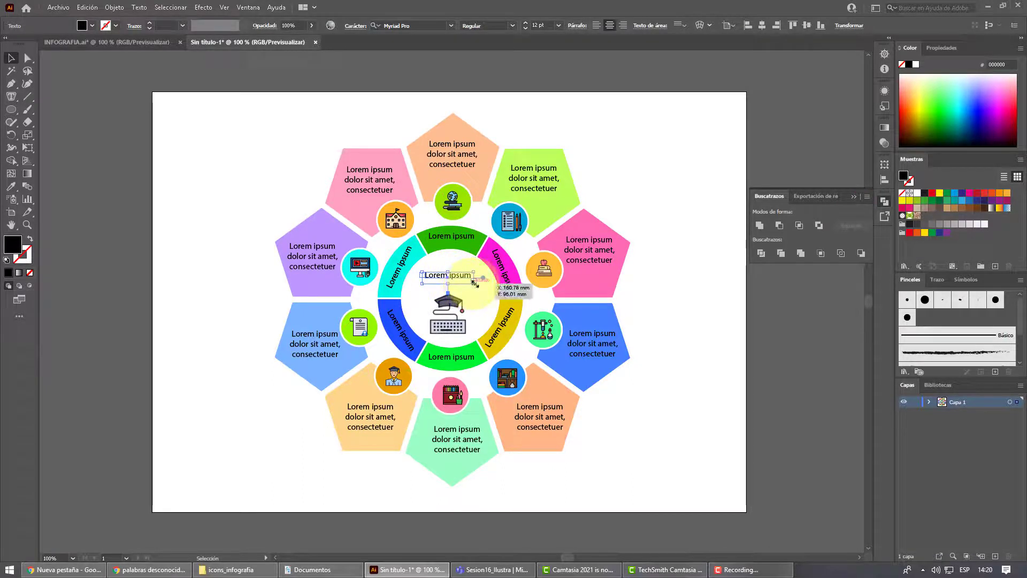
pyautogui.moveTo(475, 282); pyautogui.dragTo(491, 289)
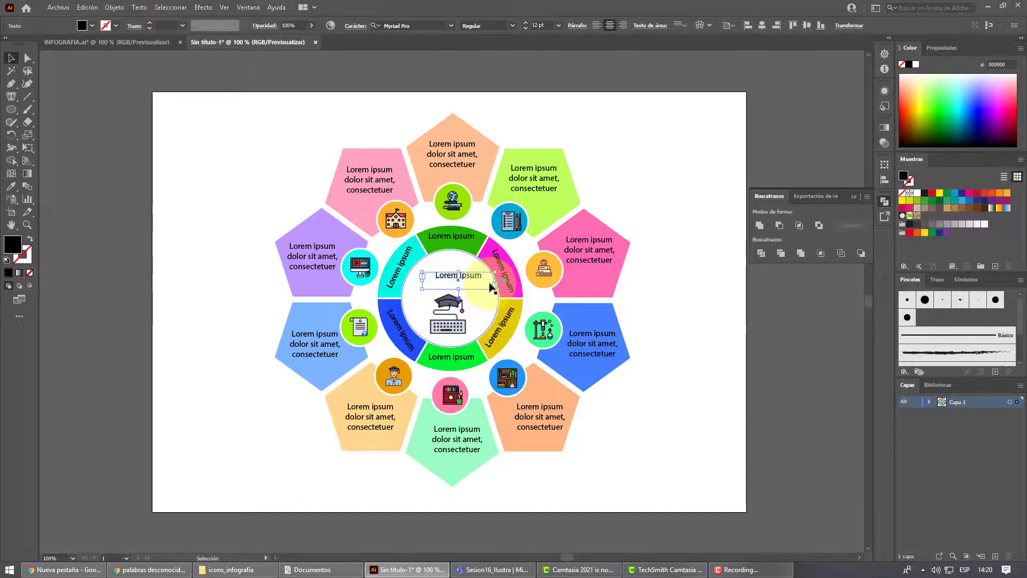
# Enlarge the centre Lorem text to 18 pt above the graduation-cap icon.
pyautogui.doubleClick(459, 277)
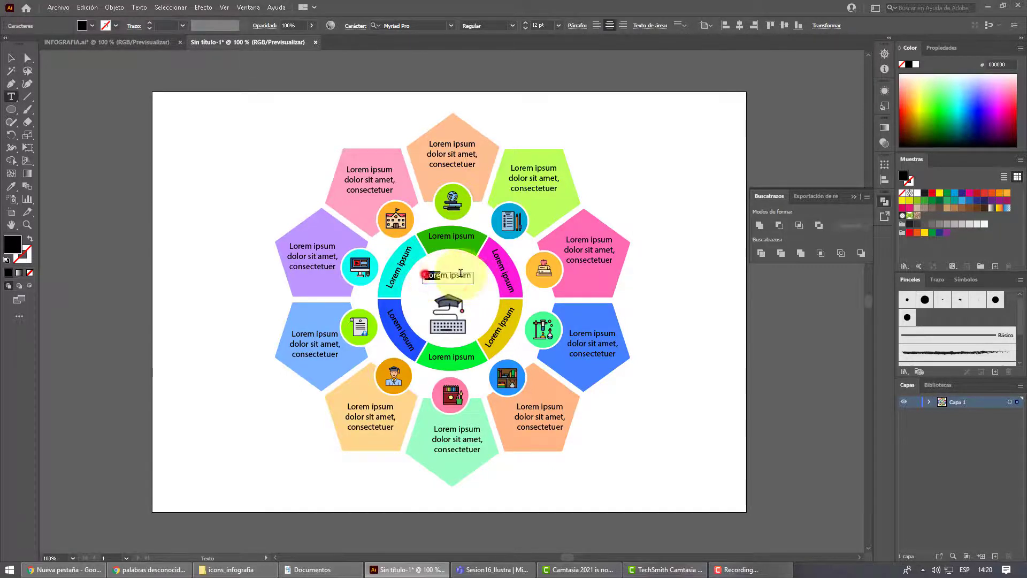
pyautogui.moveTo(424, 275); pyautogui.dragTo(479, 234)
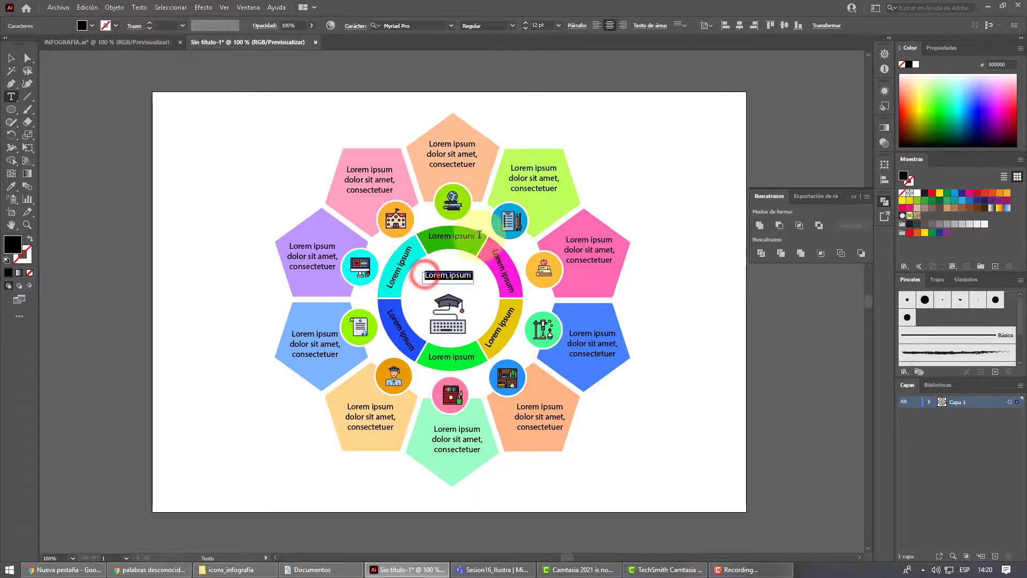
pyautogui.click(525, 24)
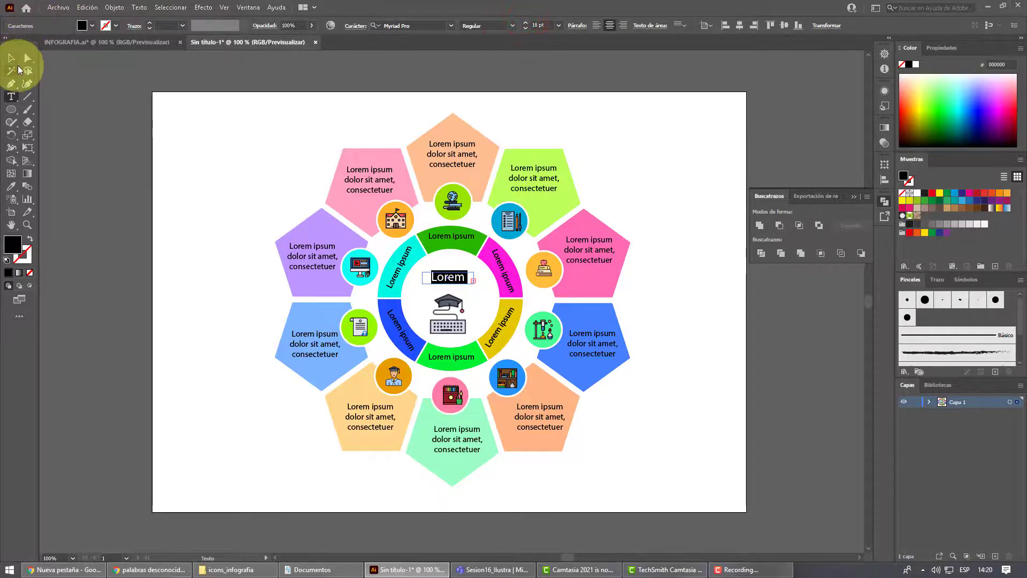
pyautogui.click(11, 96)
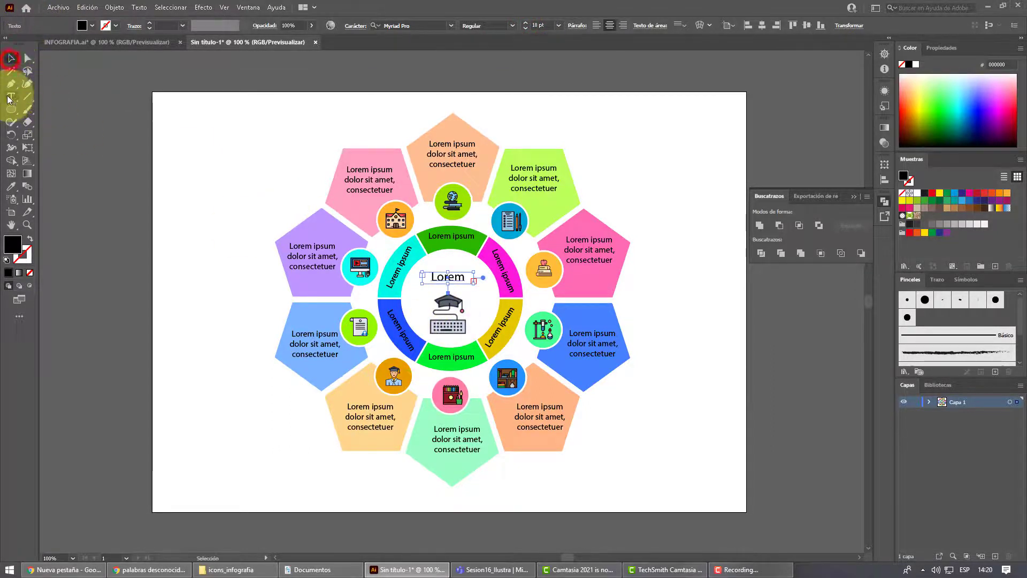
pyautogui.click(441, 276)
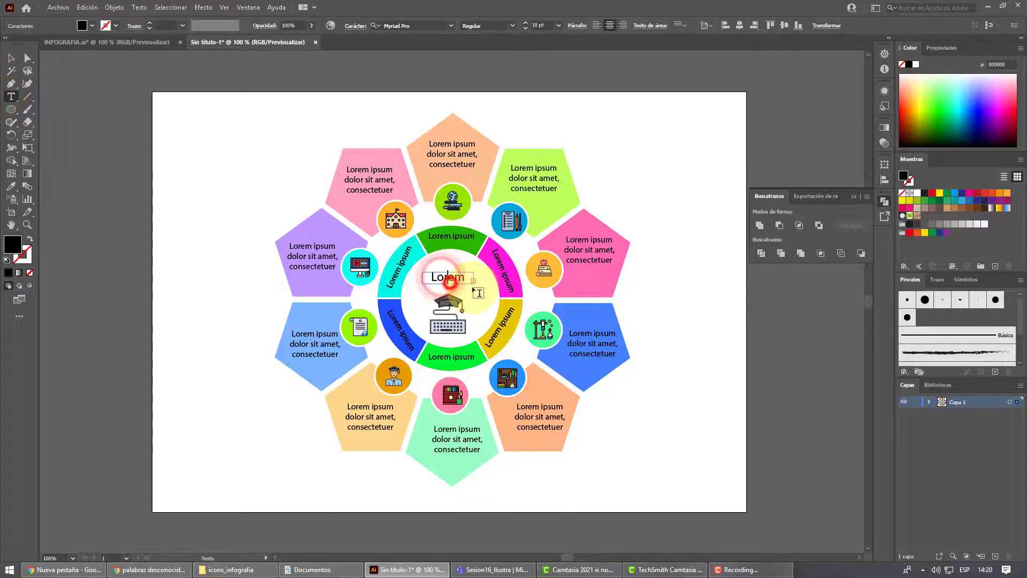
pyautogui.click(11, 58)
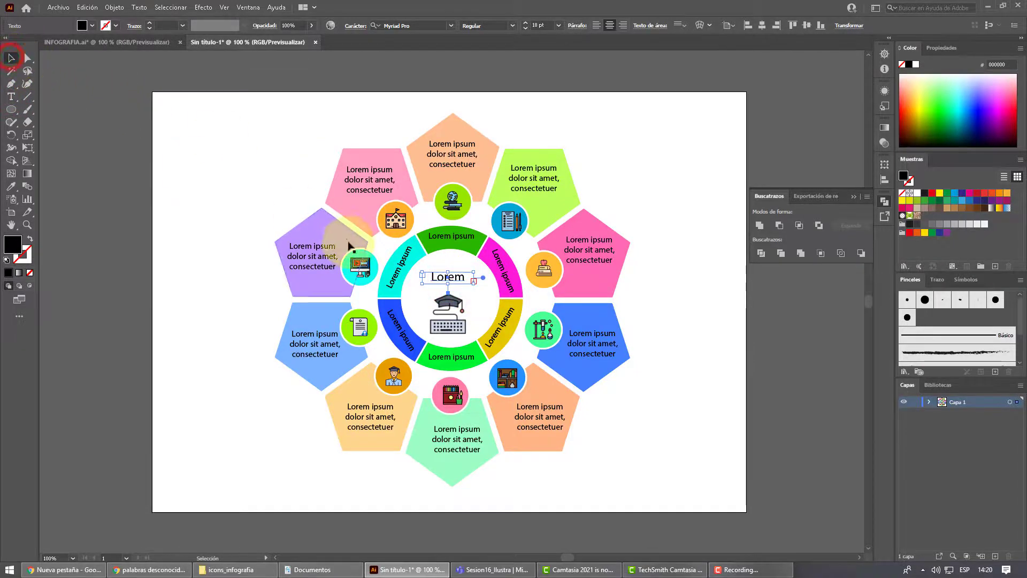
pyautogui.keyDown('shift'); pyautogui.click(464, 296); pyautogui.keyUp('shift')
# Zoom in and place the insertion point in the centre Lorem text.
pyautogui.scroll(3, 463, 296)
pyautogui.click(525, 294)
pyautogui.press('t')
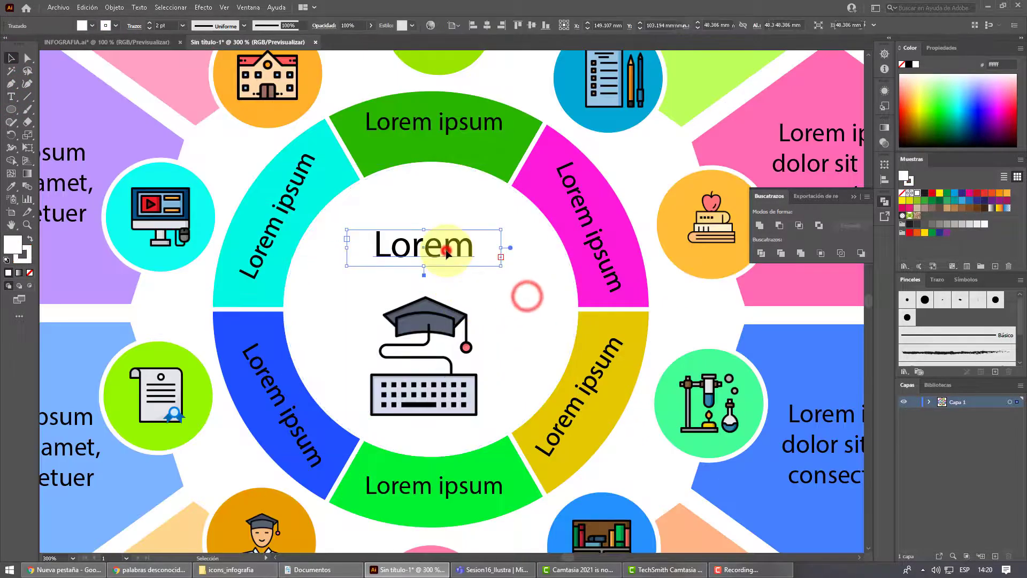
pyautogui.click(436, 247)
pyautogui.doubleClick(437, 247)
pyautogui.click(412, 242)
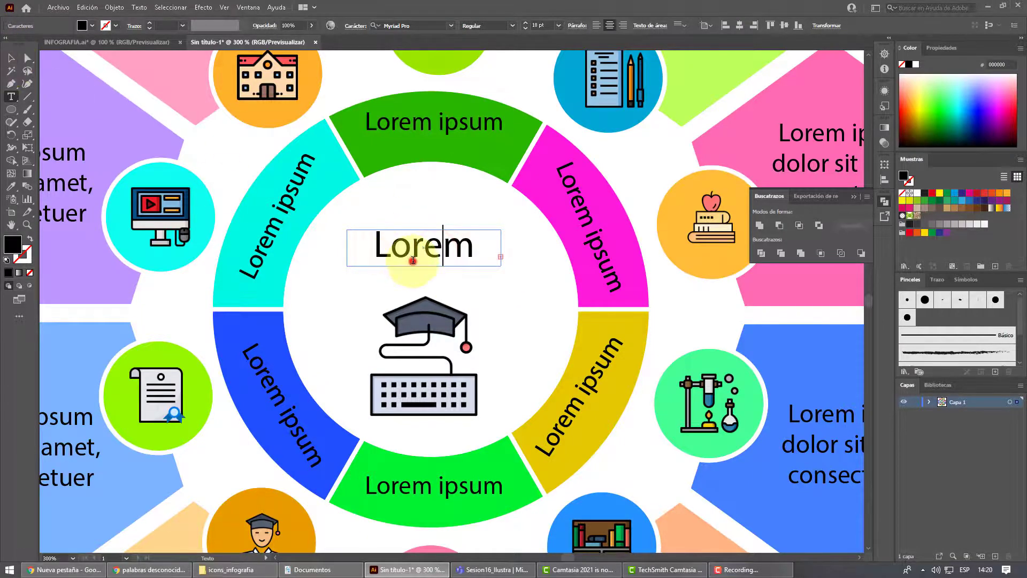
pyautogui.click(463, 264)
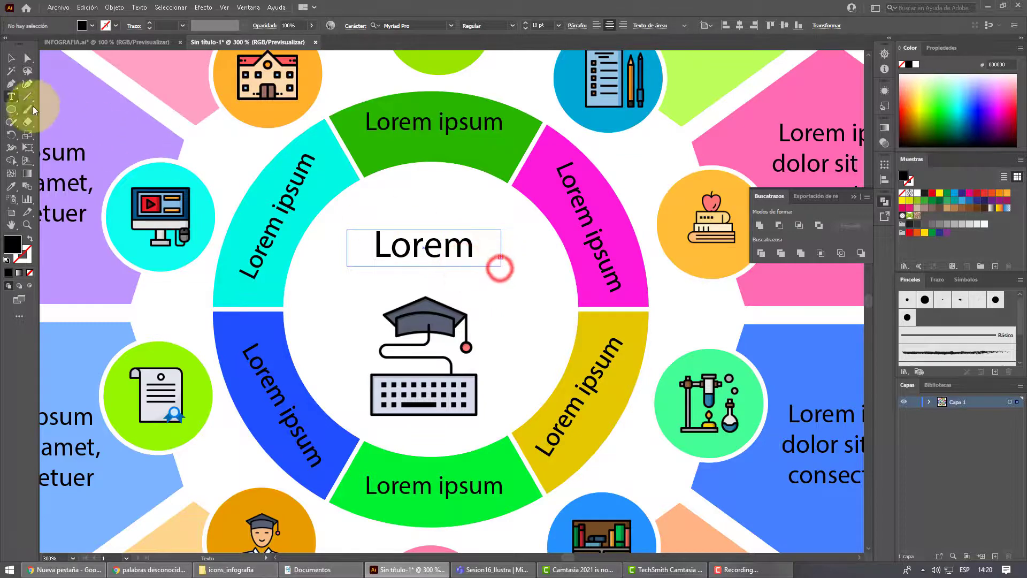
# Drag the title frame's bottom, left and right handles outward to show 'Lorem ipsum' on two lines.
pyautogui.click(28, 56)
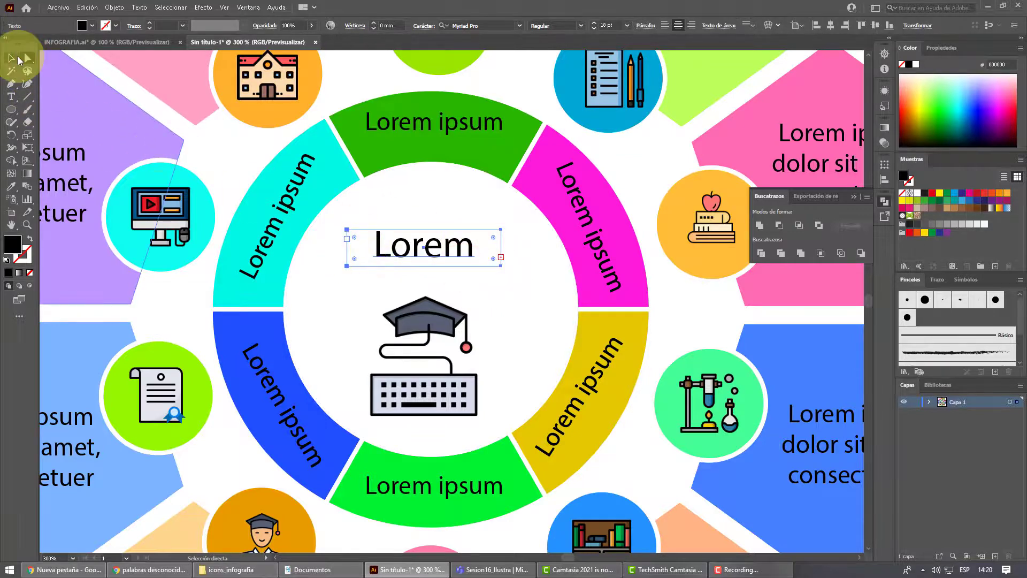
pyautogui.click(11, 57)
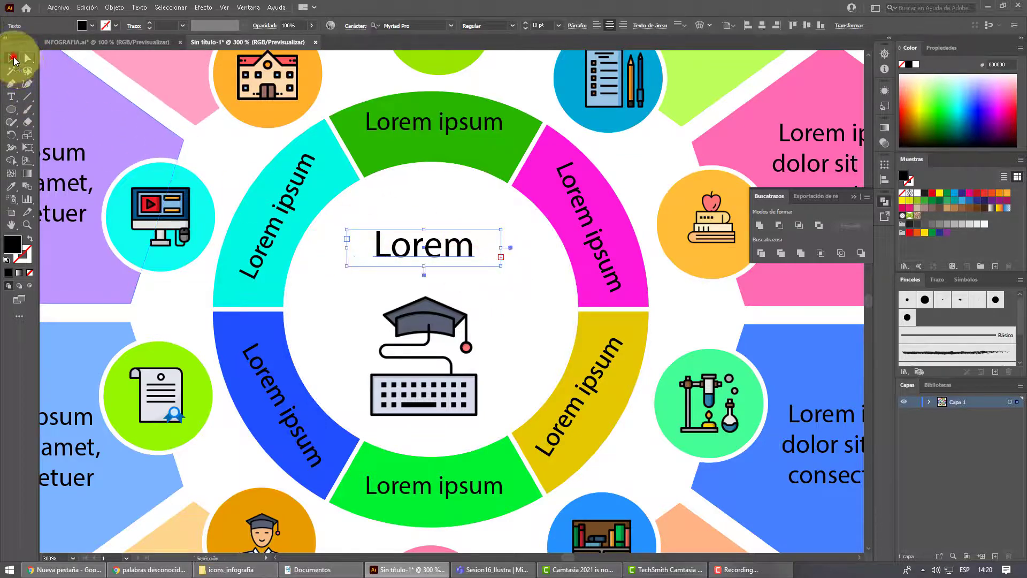
pyautogui.doubleClick(428, 256)
pyautogui.click(423, 251)
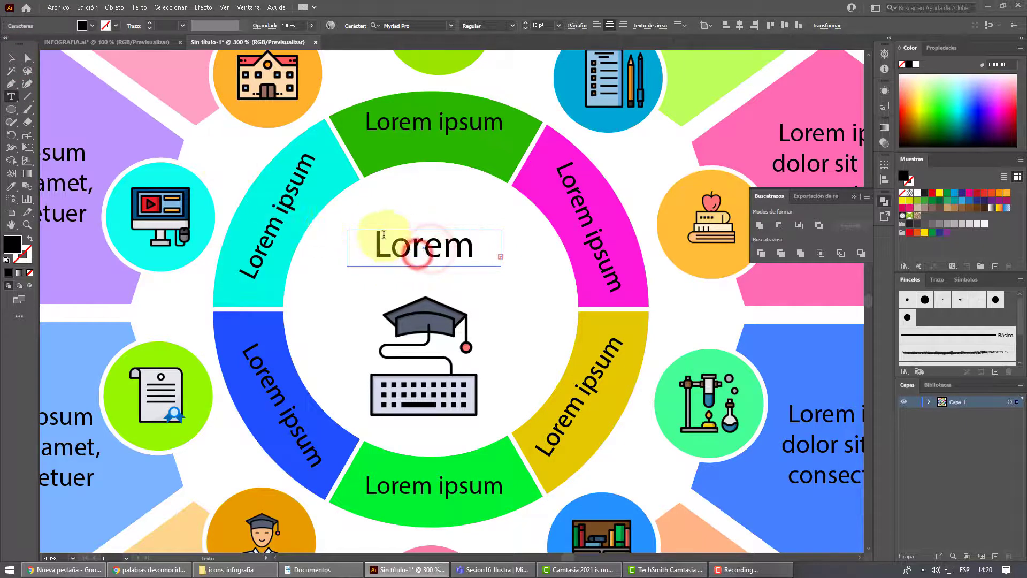
pyautogui.click(11, 57)
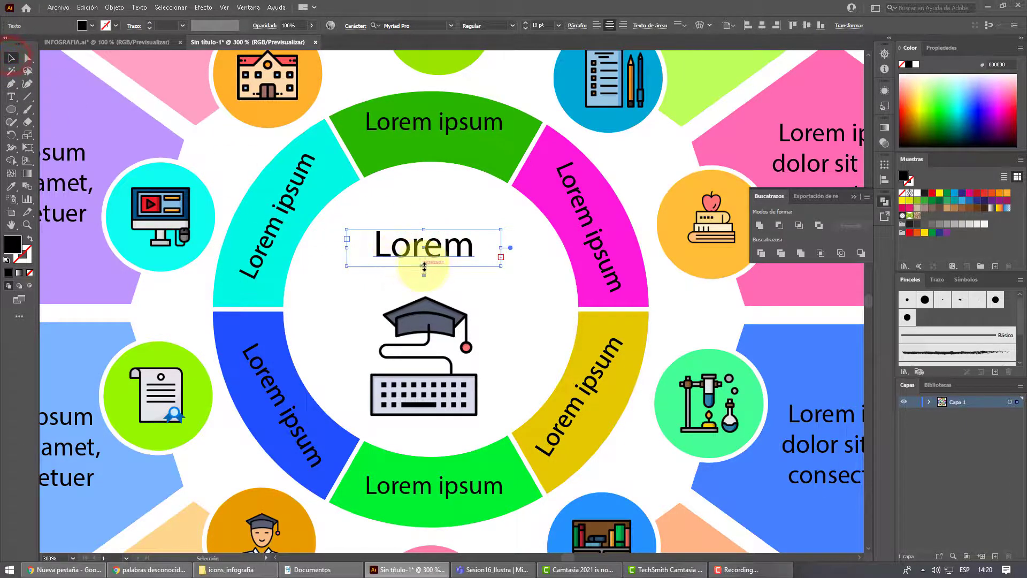
pyautogui.moveTo(424, 266); pyautogui.dragTo(424, 284)
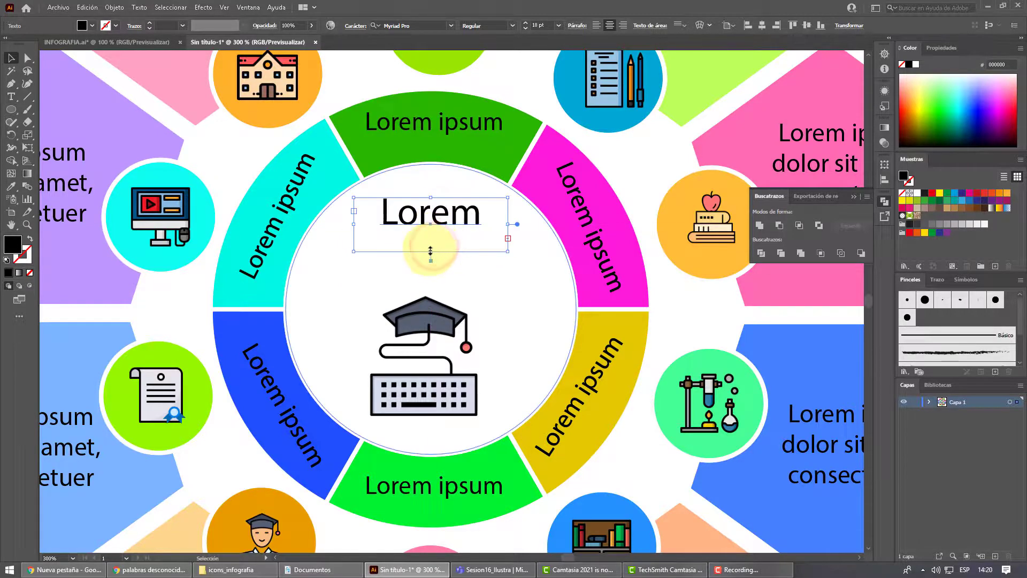
pyautogui.moveTo(426, 256); pyautogui.dragTo(433, 285)
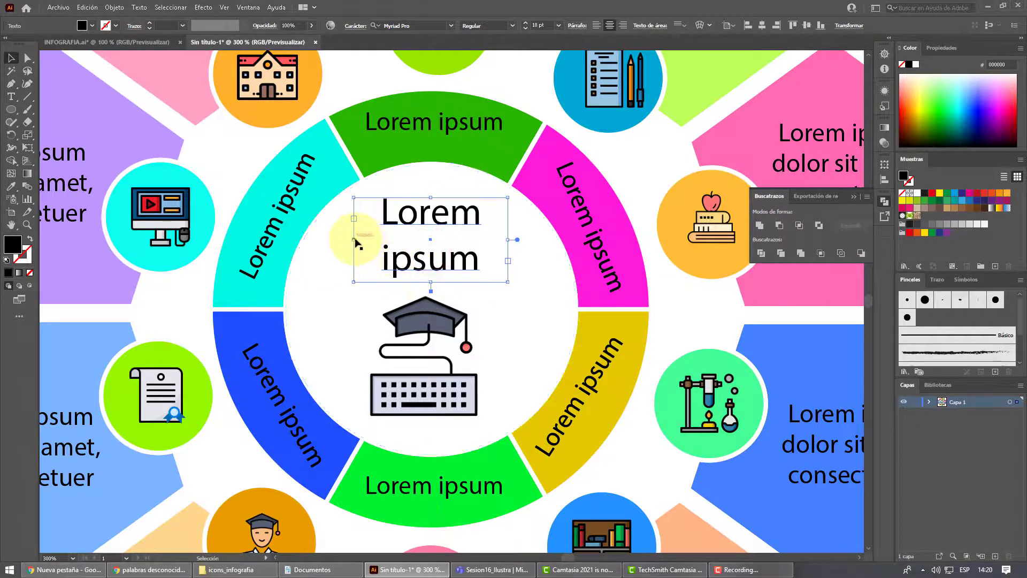
pyautogui.moveTo(353, 239); pyautogui.dragTo(322, 242)
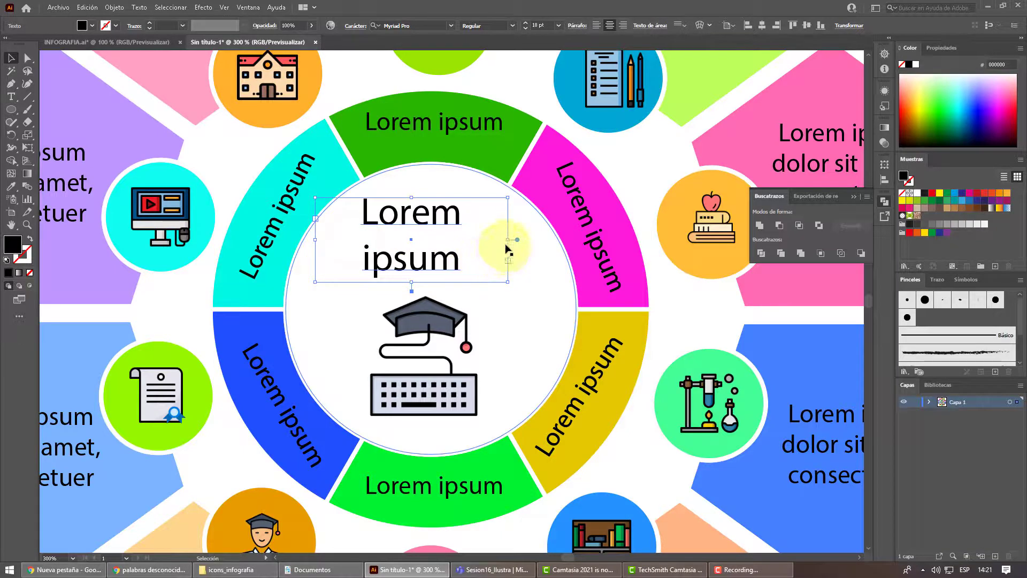
pyautogui.moveTo(509, 240)
pyautogui.mouseDown()
pyautogui.moveTo(543, 244)
pyautogui.moveTo(518, 241)
pyautogui.mouseUp()
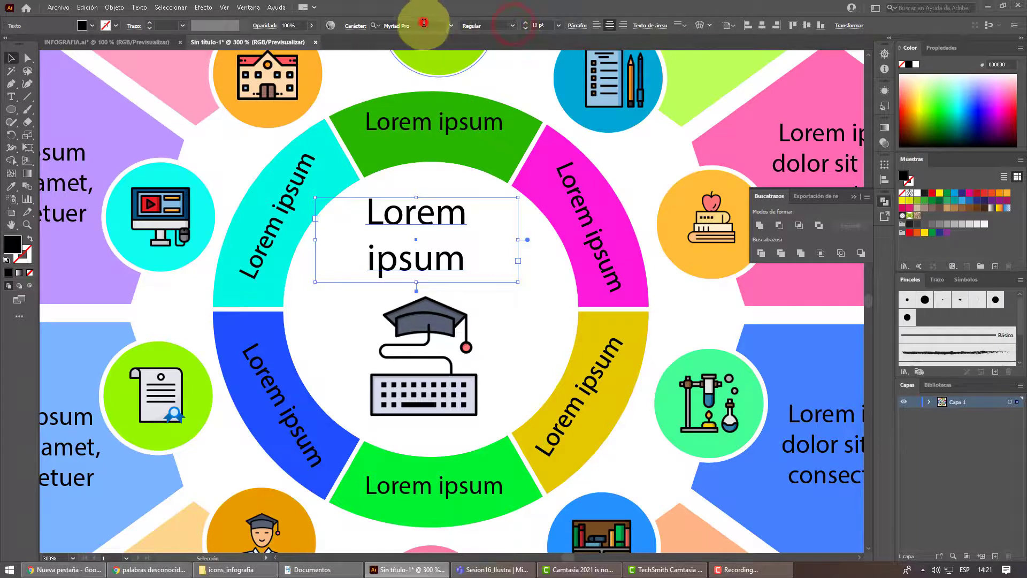
# Set the centre title 'Lorem ipsum' in Lapsus Pro Bold at 20 pt.
pyautogui.click(451, 25)
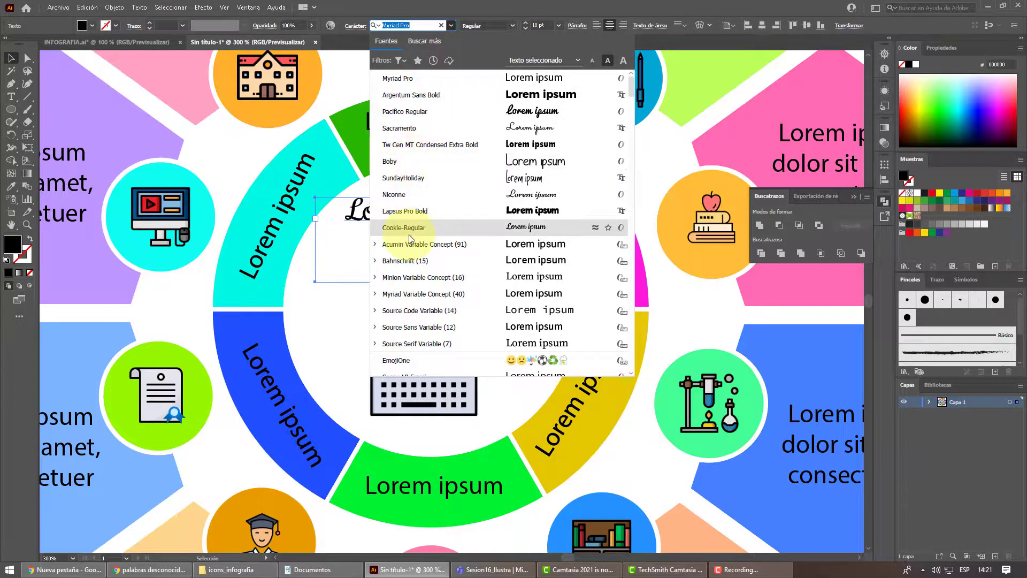
pyautogui.click(406, 212)
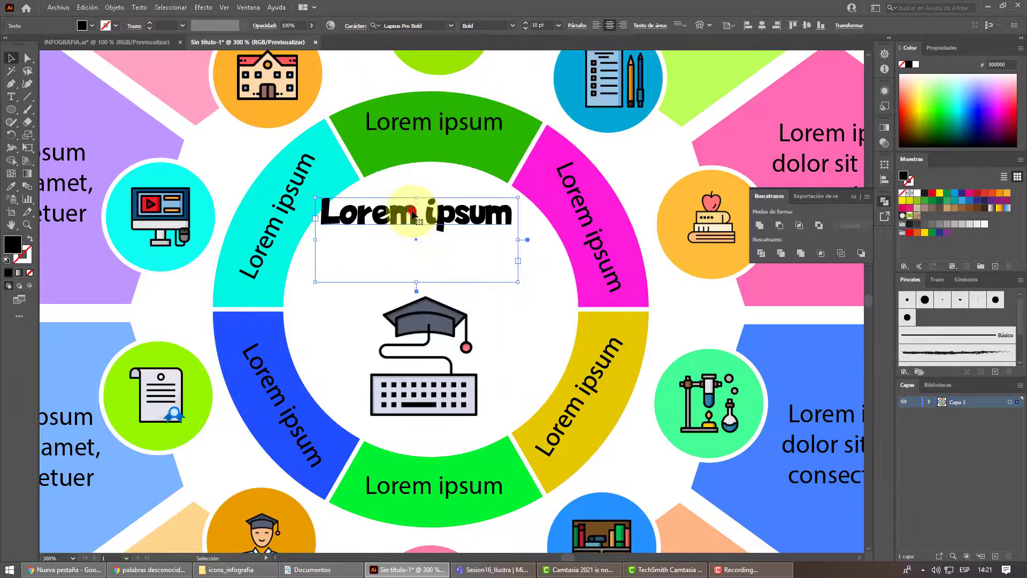
pyautogui.doubleClick(442, 223)
pyautogui.hotkey('ctrl', 'a')
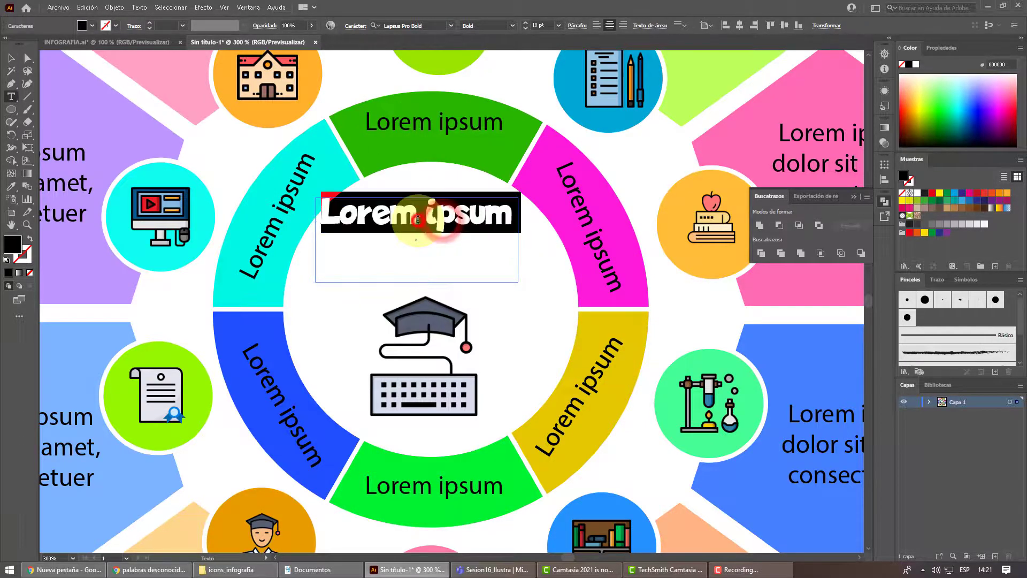
pyautogui.click(423, 214)
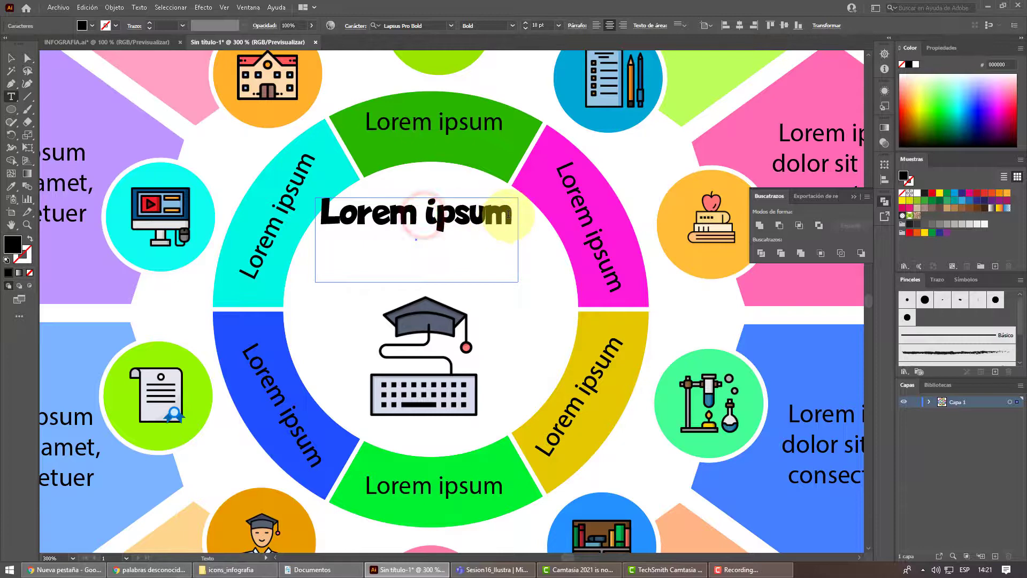
pyautogui.moveTo(514, 215); pyautogui.dragTo(299, 219)
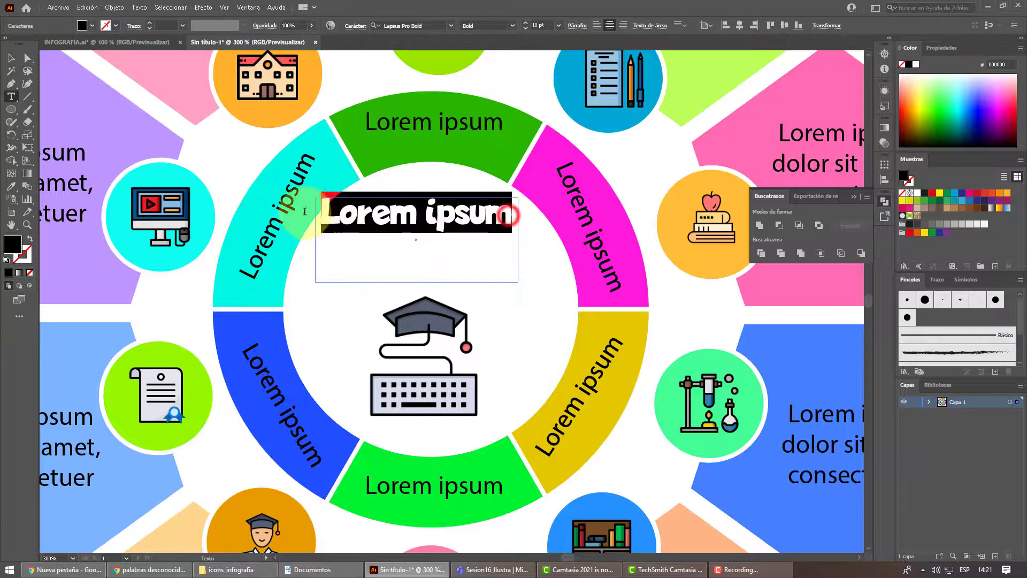
pyautogui.click(526, 23)
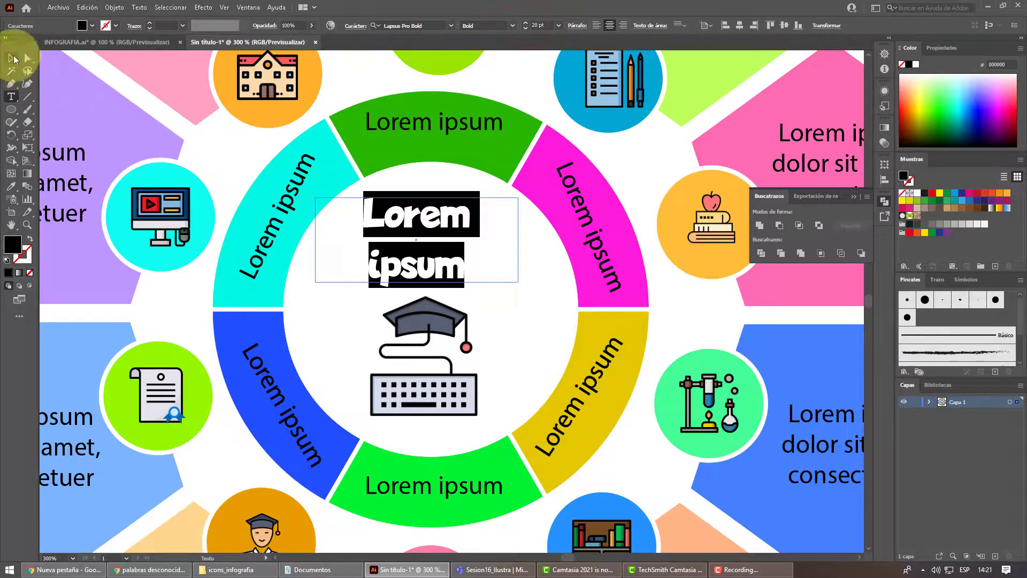
# Select the title object, zoom out over the infographic, and close the Pathfinder panel.
pyautogui.click(12, 58)
pyautogui.click(430, 220)
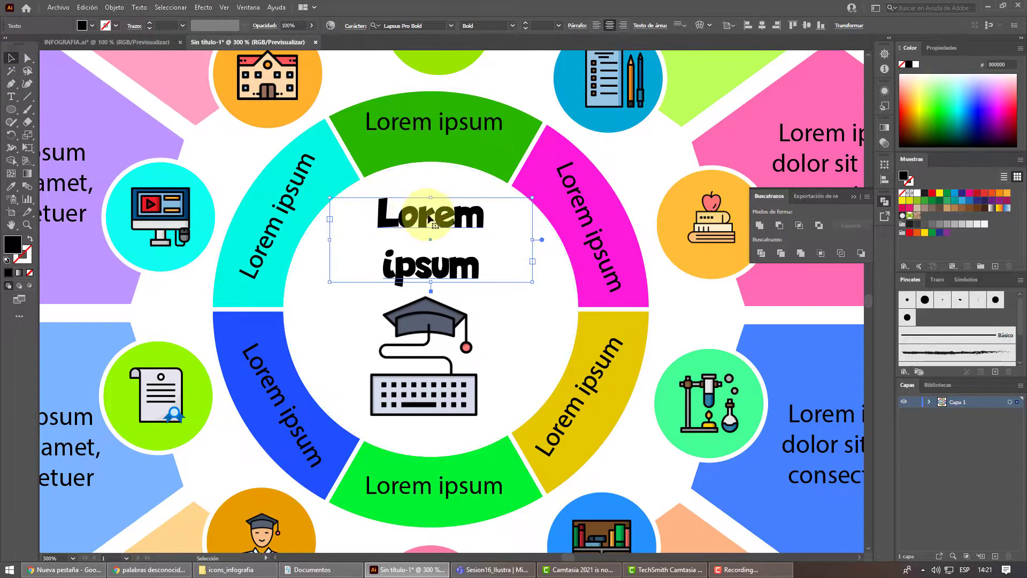
pyautogui.scroll(-1, 431, 220)
pyautogui.scroll(-2, 430, 219)
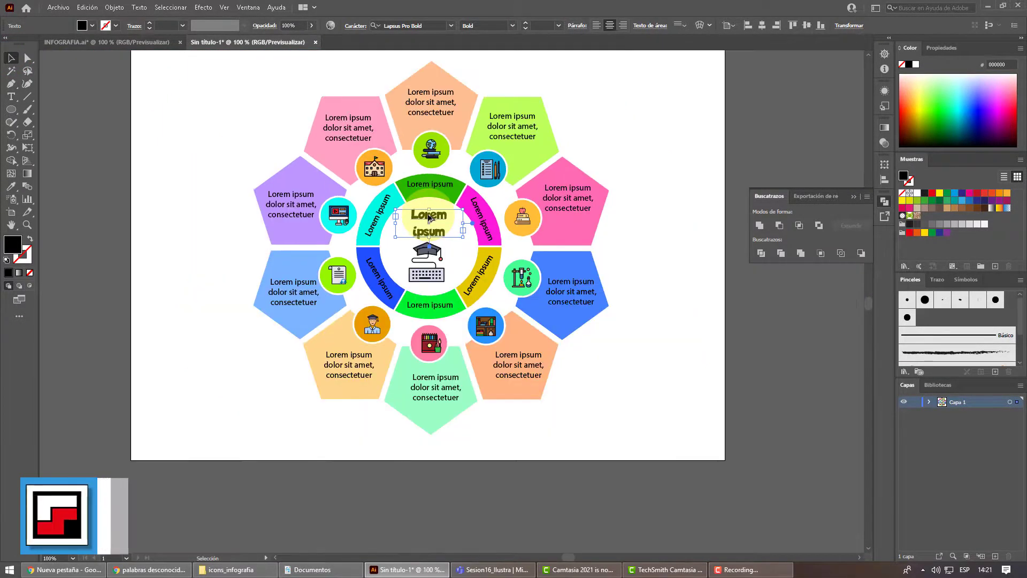
pyautogui.scroll(1, 430, 219)
pyautogui.scroll(1, 509, 218)
pyautogui.scroll(1, 614, 218)
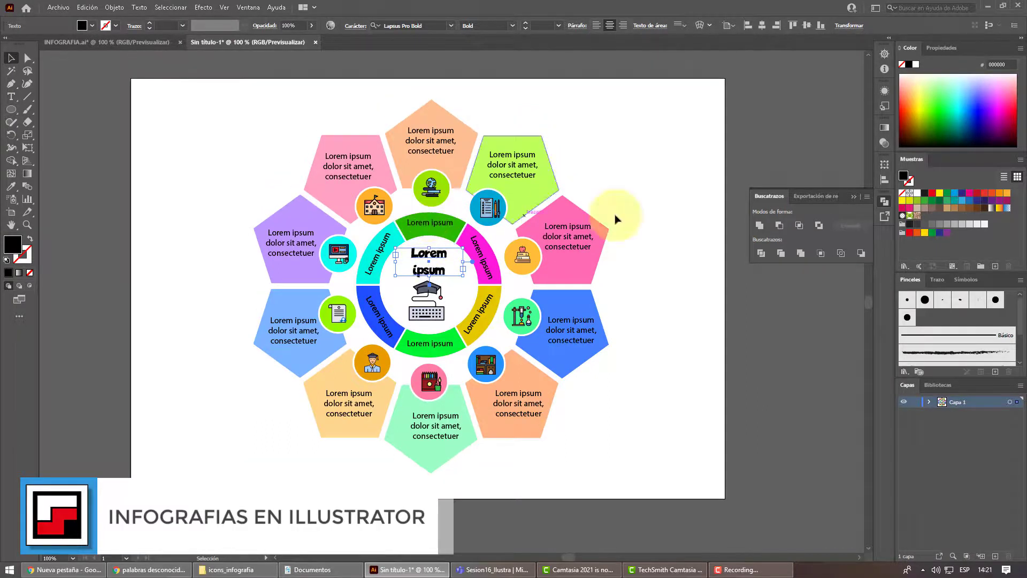
pyautogui.click(851, 196)
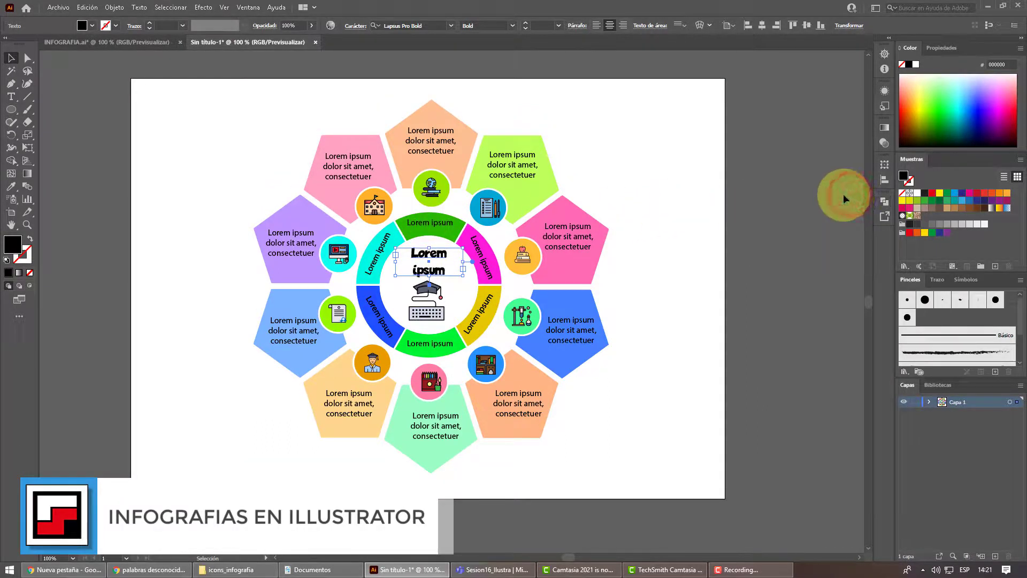